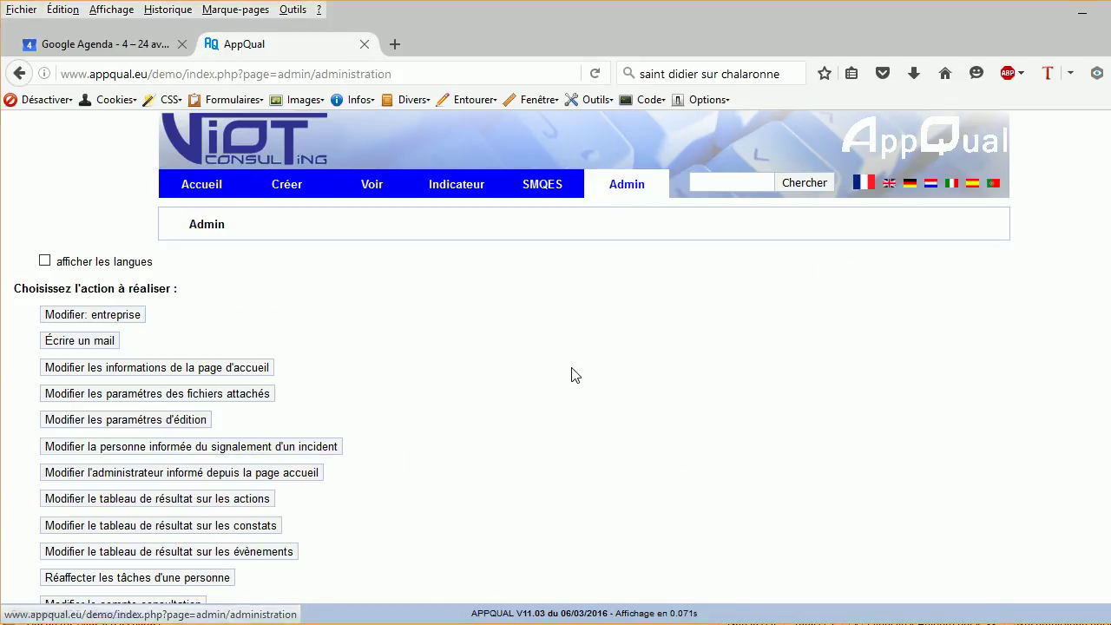
# - Rename the three titles of the Constat importance field to gravité, gravité cumulée and gravité après actions
pyautogui.scroll(-6, 573, 374)
pyautogui.scroll(-2, 573, 373)
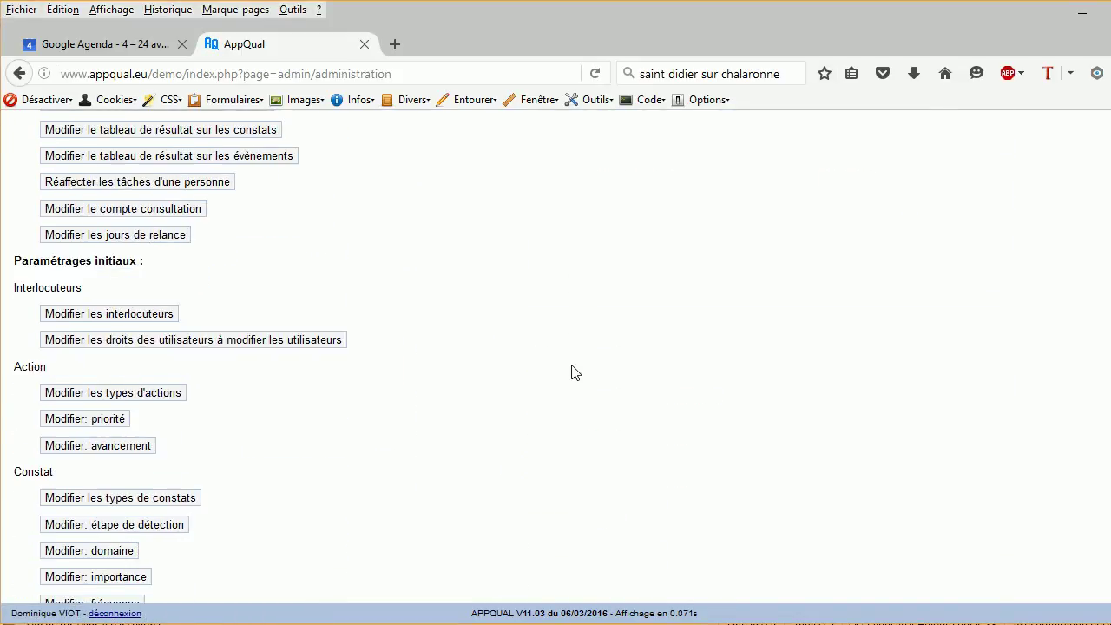
pyautogui.scroll(-4, 573, 373)
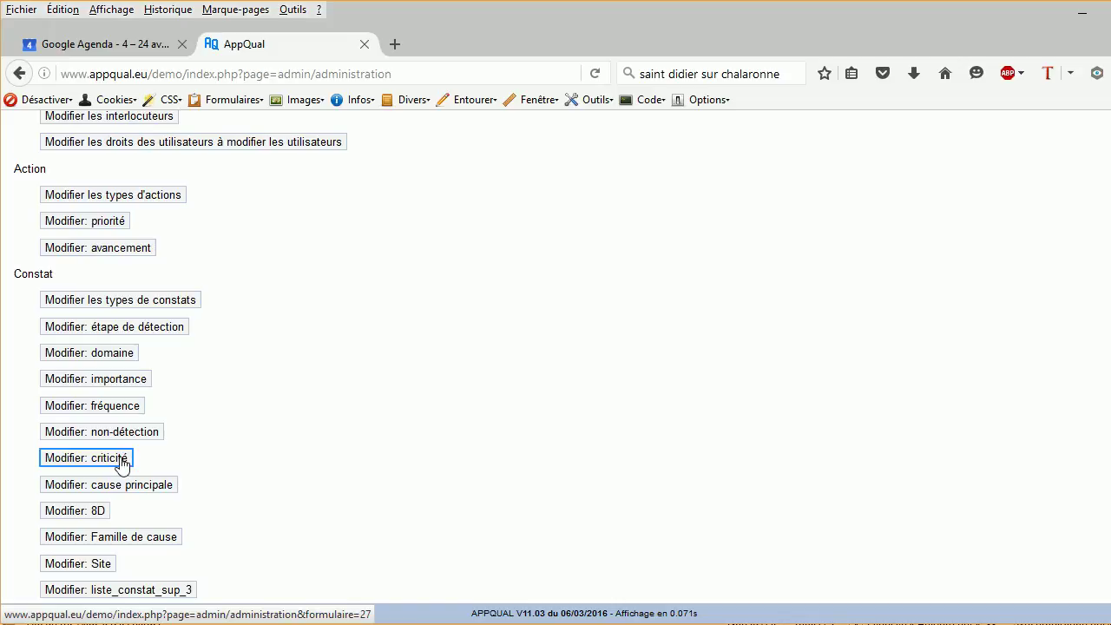
pyautogui.click(108, 382)
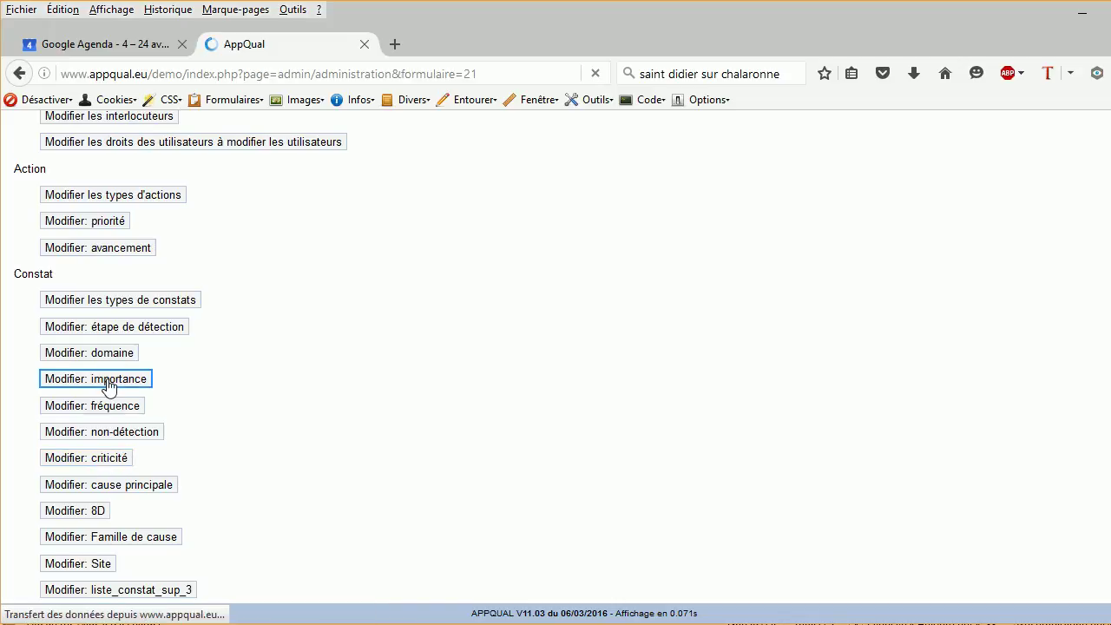
pyautogui.scroll(-2, 657, 399)
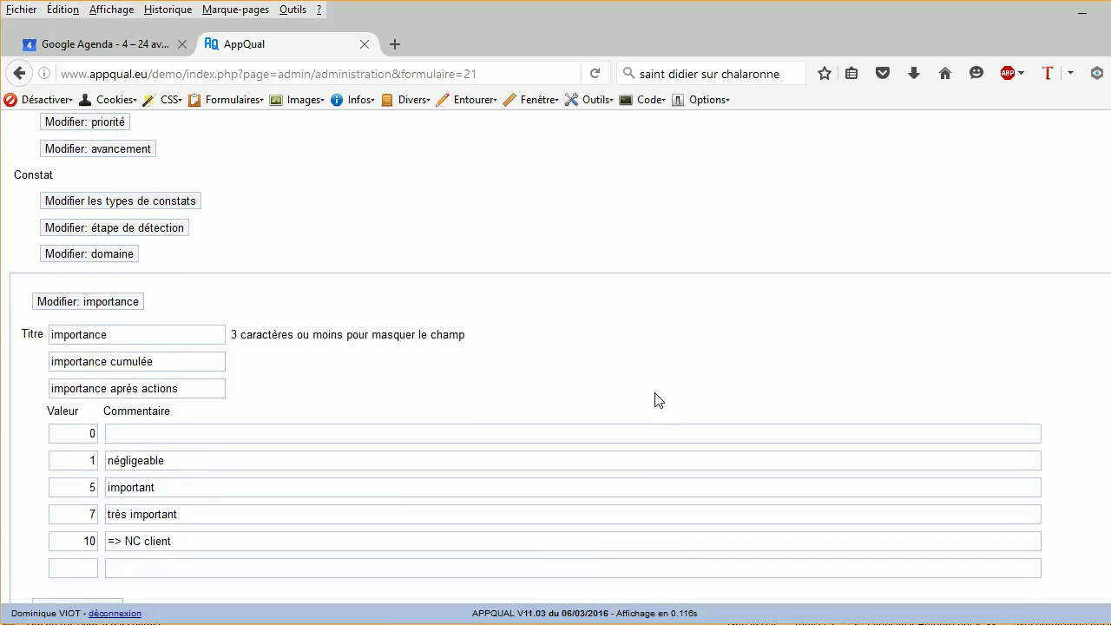
pyautogui.scroll(-2, 656, 395)
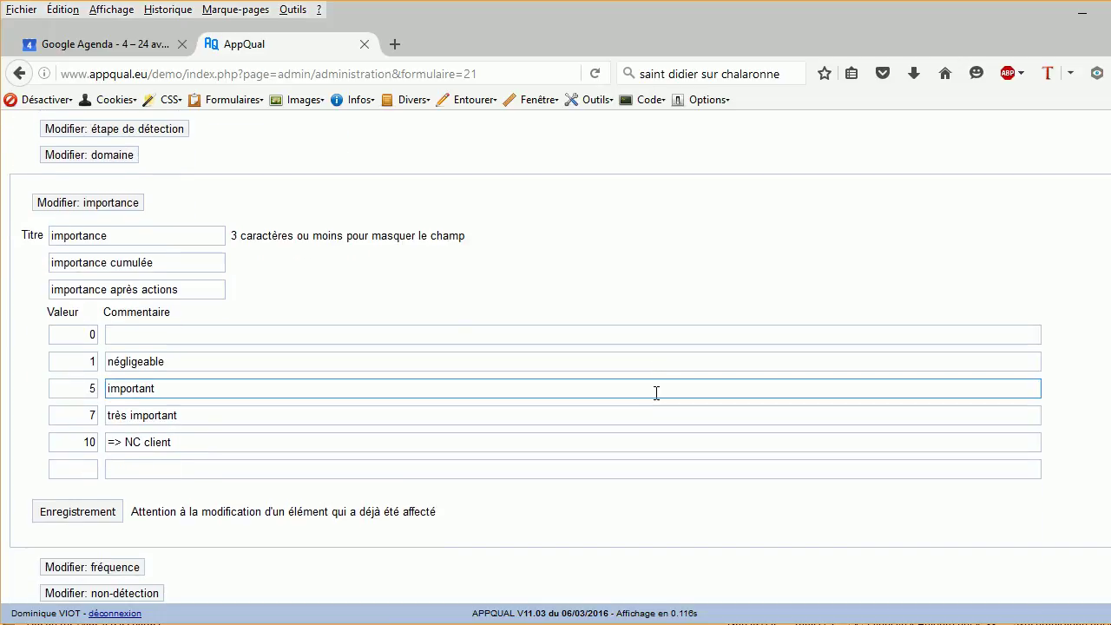
pyautogui.moveTo(139, 234); pyautogui.dragTo(30, 236)
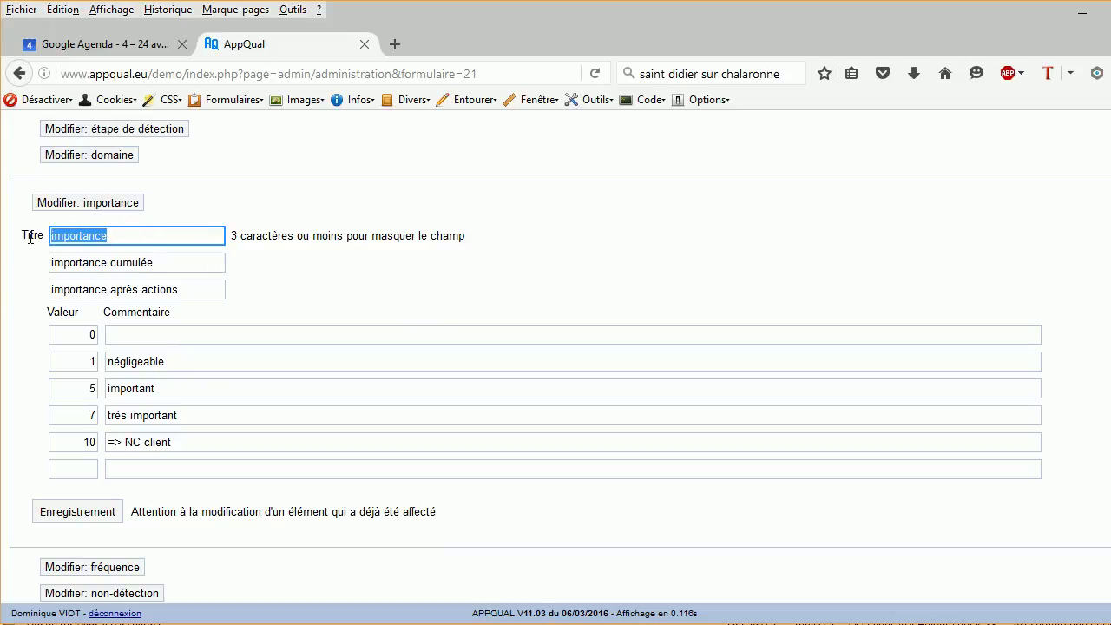
pyautogui.write('gravité')
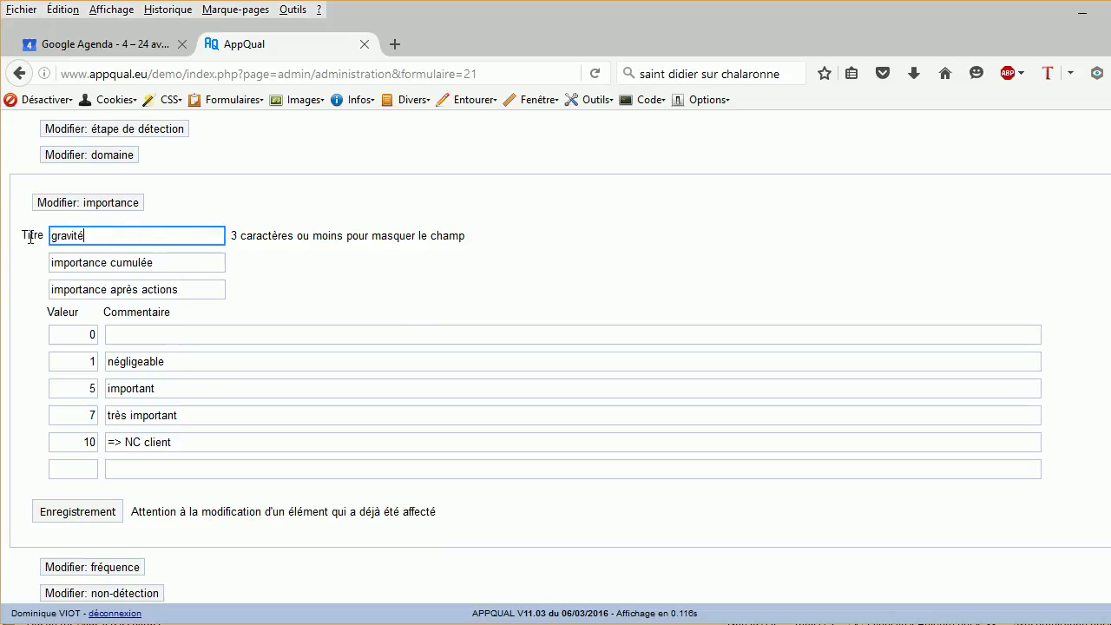
pyautogui.doubleClick(74, 262)
pyautogui.write('gravité')
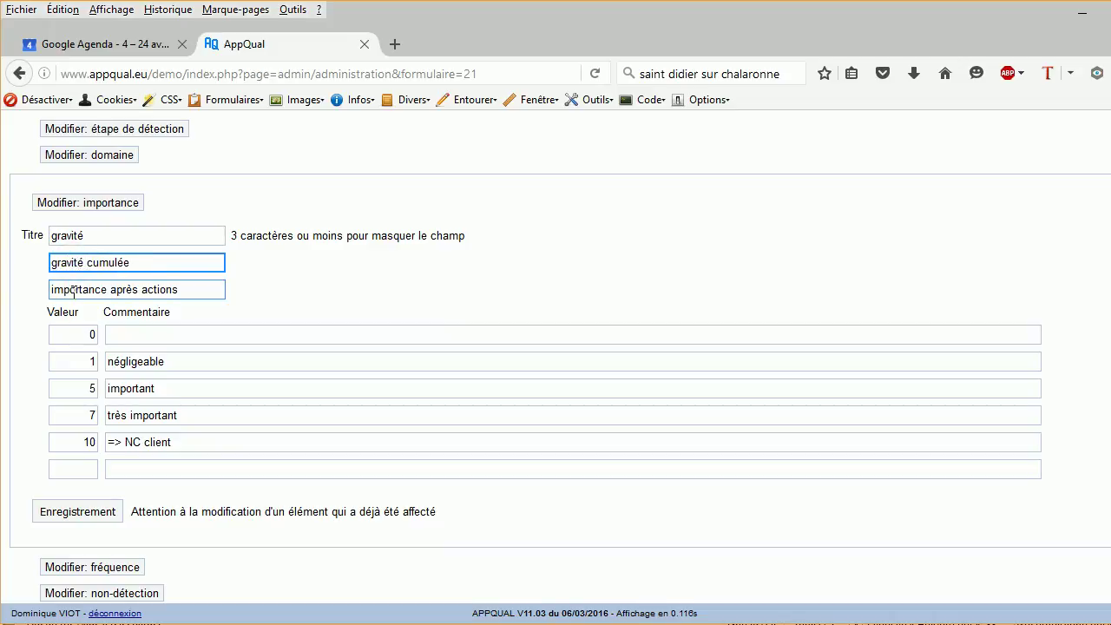
pyautogui.doubleClick(74, 290)
pyautogui.write('gravité')
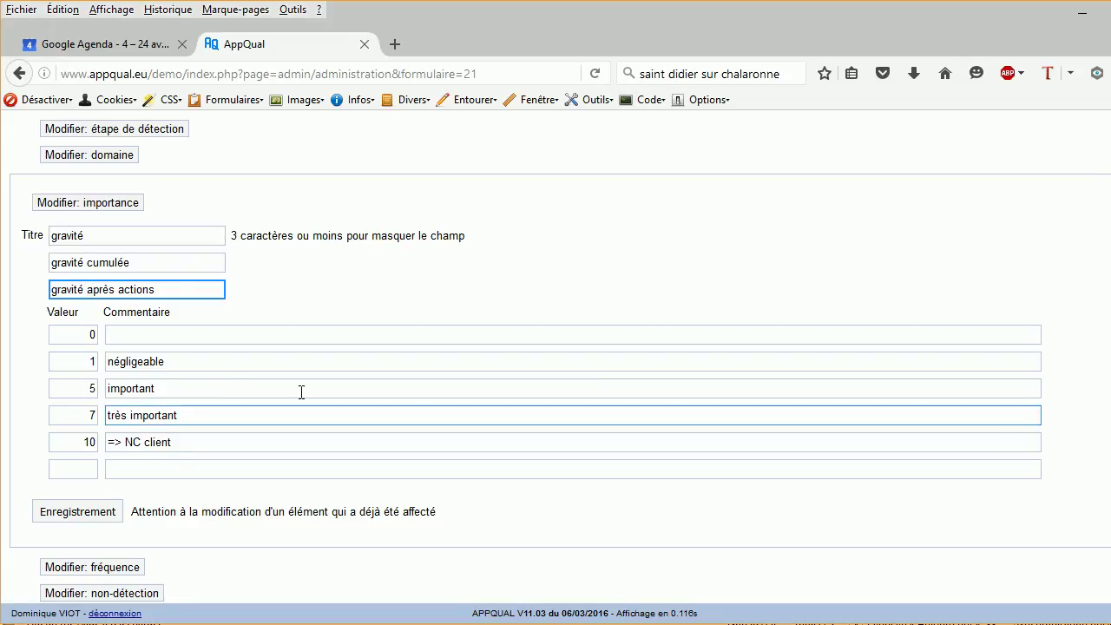
# - Add a value 3 with the comment faible to the gravité scale and save the form
pyautogui.click(94, 470)
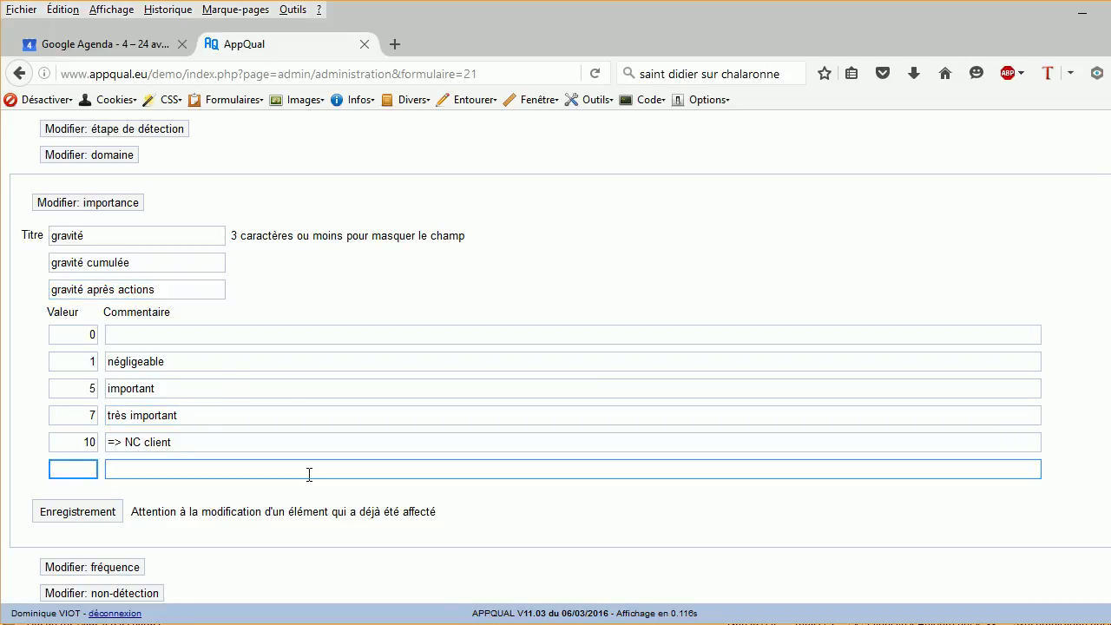
pyautogui.click(302, 470)
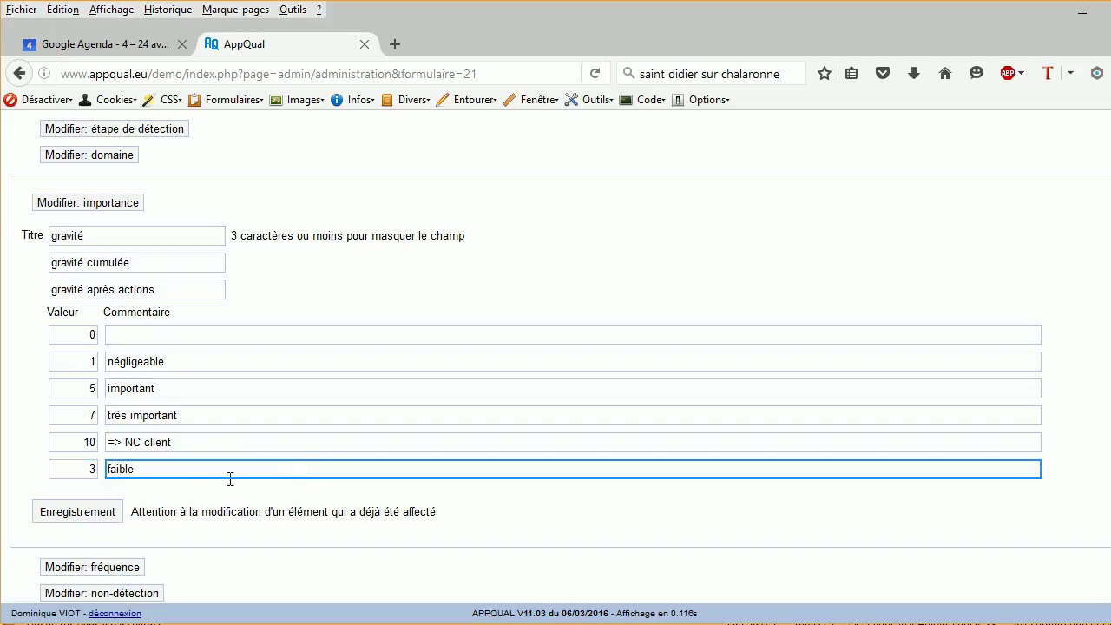
pyautogui.click(110, 513)
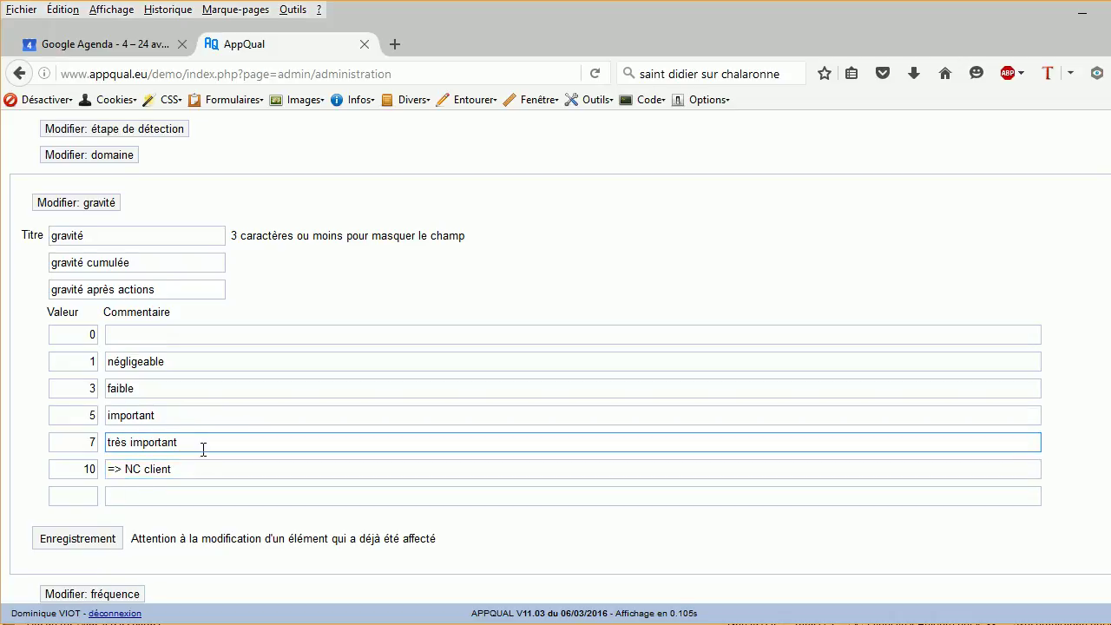
# - Change the second title of the fréquence field to fréquence après actions and save the form
pyautogui.scroll(-4, 204, 452)
pyautogui.click(101, 401)
pyautogui.scroll(2, 408, 341)
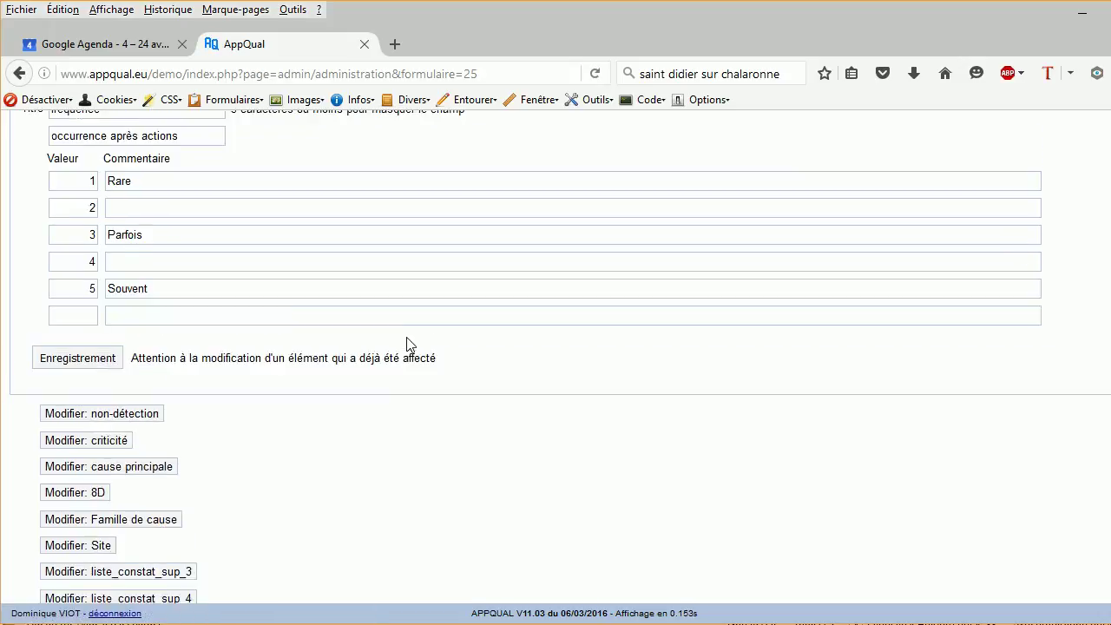
pyautogui.click(75, 162)
pyautogui.doubleClick(75, 163)
pyautogui.click(92, 189)
pyautogui.click(70, 162)
pyautogui.doubleClick(69, 163)
pyautogui.hotkey('ctrl', 'c')
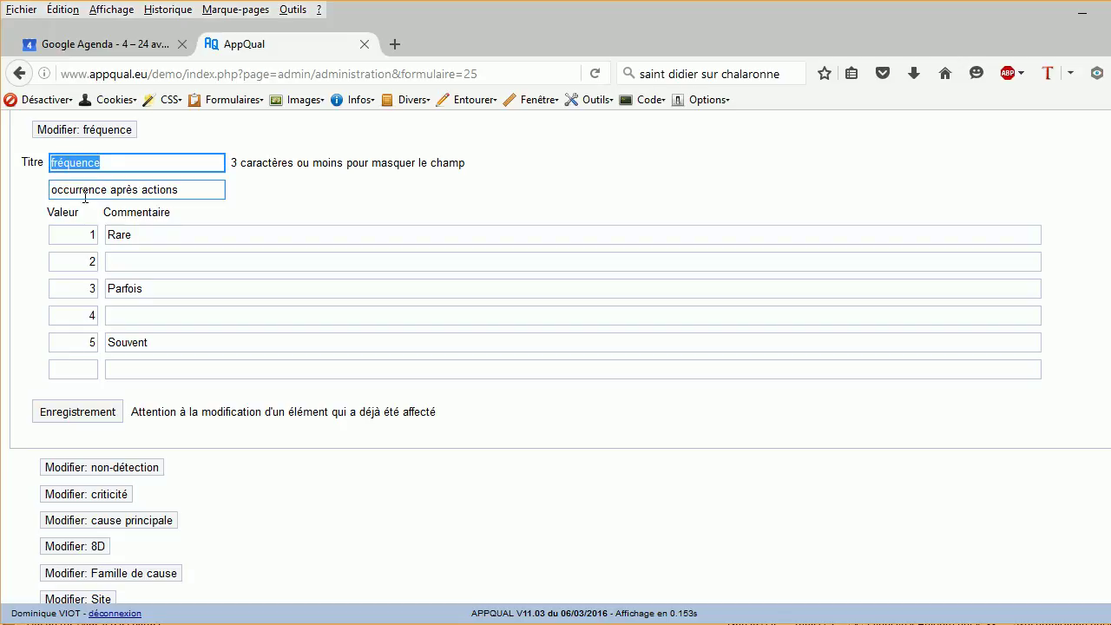
pyautogui.doubleClick(82, 191)
pyautogui.hotkey('ctrl', 'v')
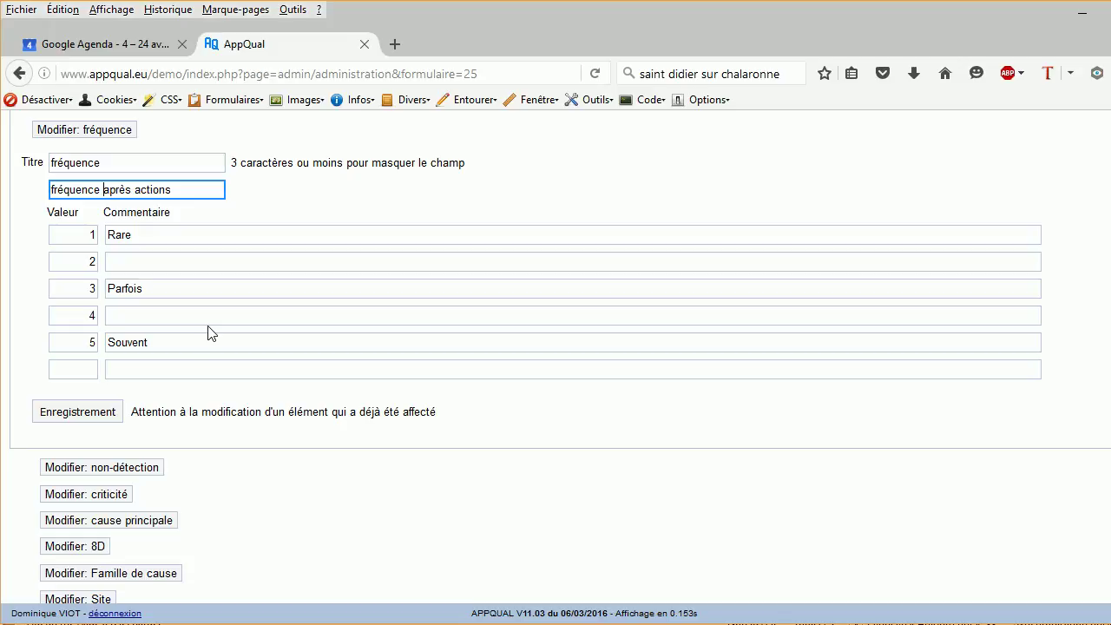
pyautogui.click(86, 413)
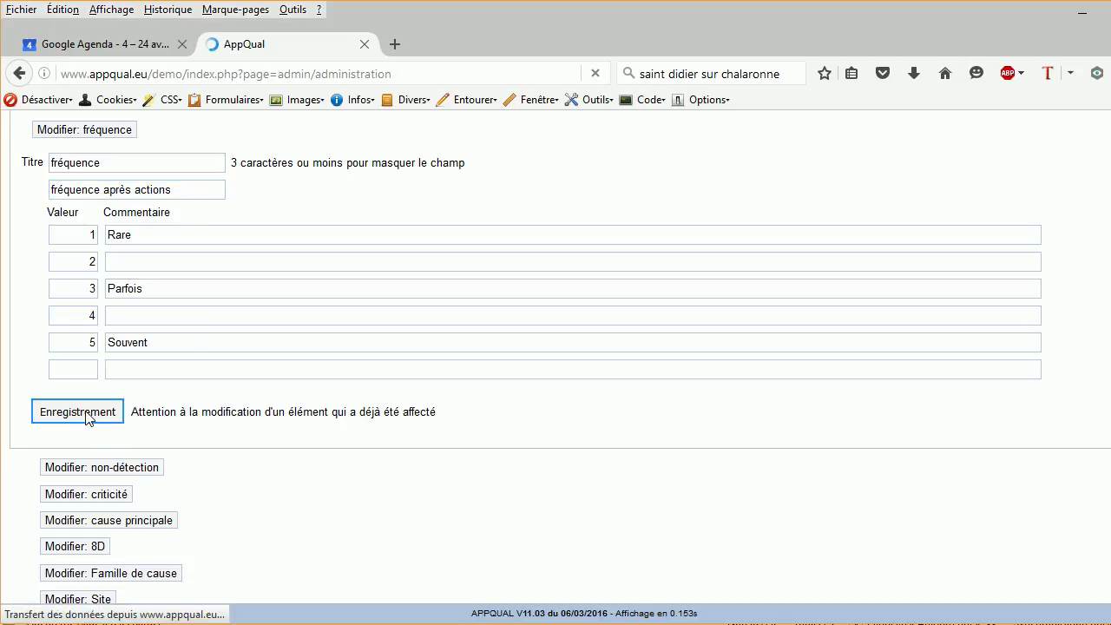
# - In the non-détection scale, add value 2 with comment non détecté, change value 1's comment to détecté partiellement, and save
pyautogui.click(135, 468)
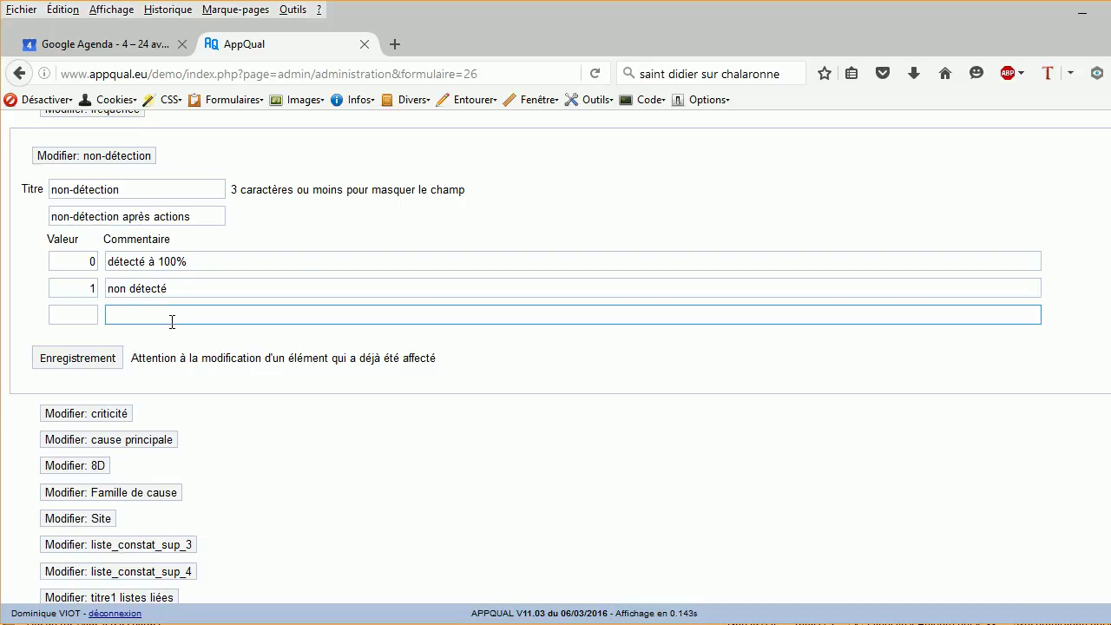
pyautogui.click(76, 311)
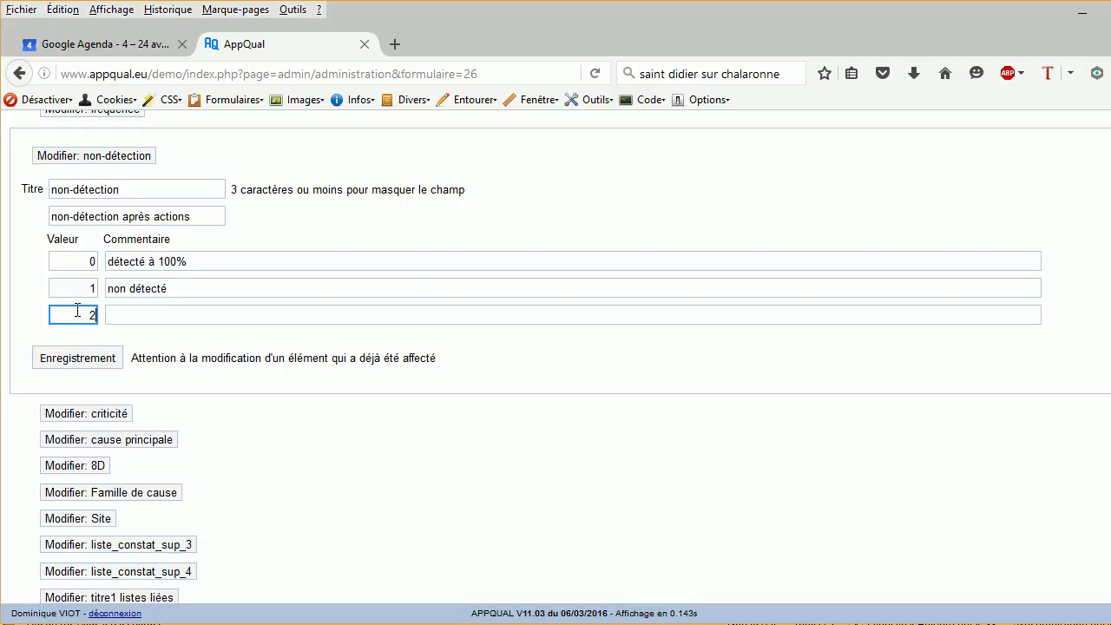
pyautogui.tripleClick(181, 290)
pyautogui.hotkey('ctrl', 'c')
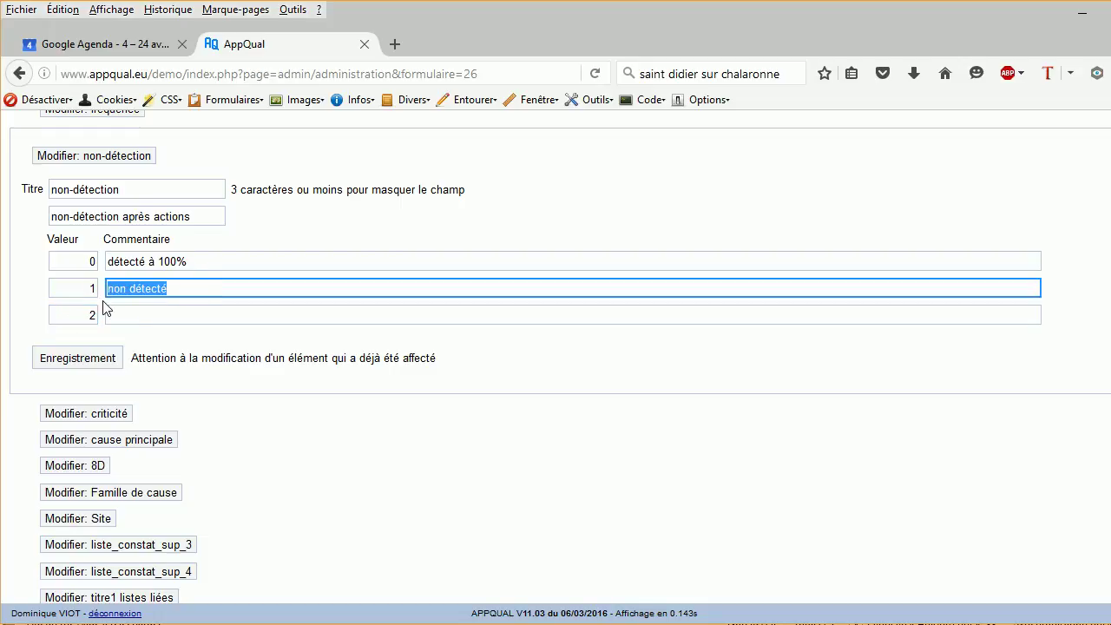
pyautogui.press('BackSpace')
pyautogui.click(138, 312)
pyautogui.hotkey('ctrl', 'v')
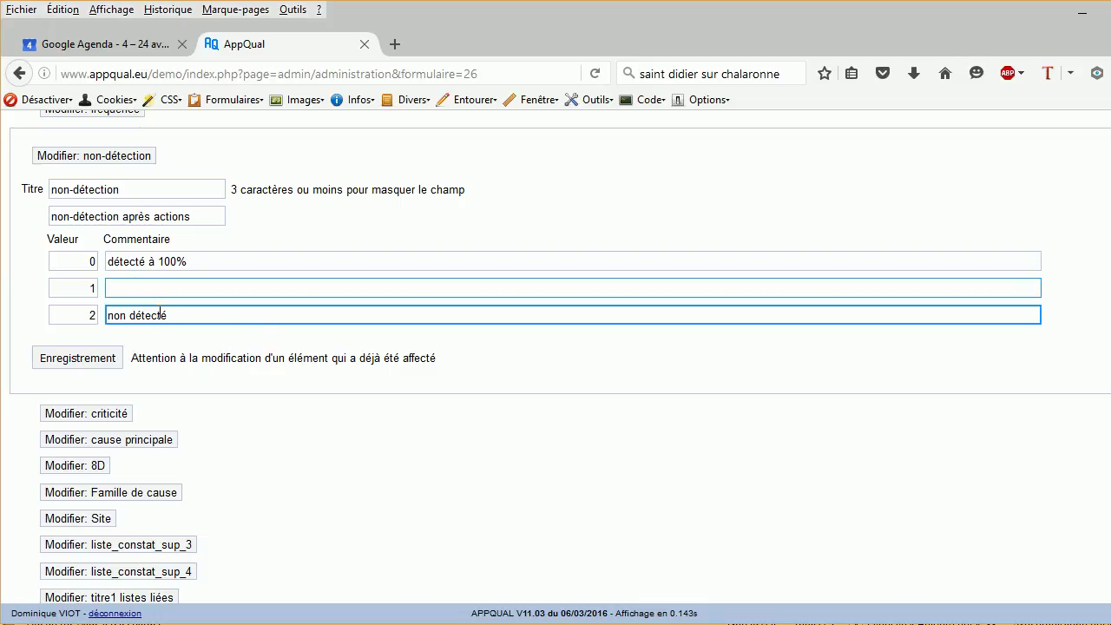
pyautogui.click(165, 288)
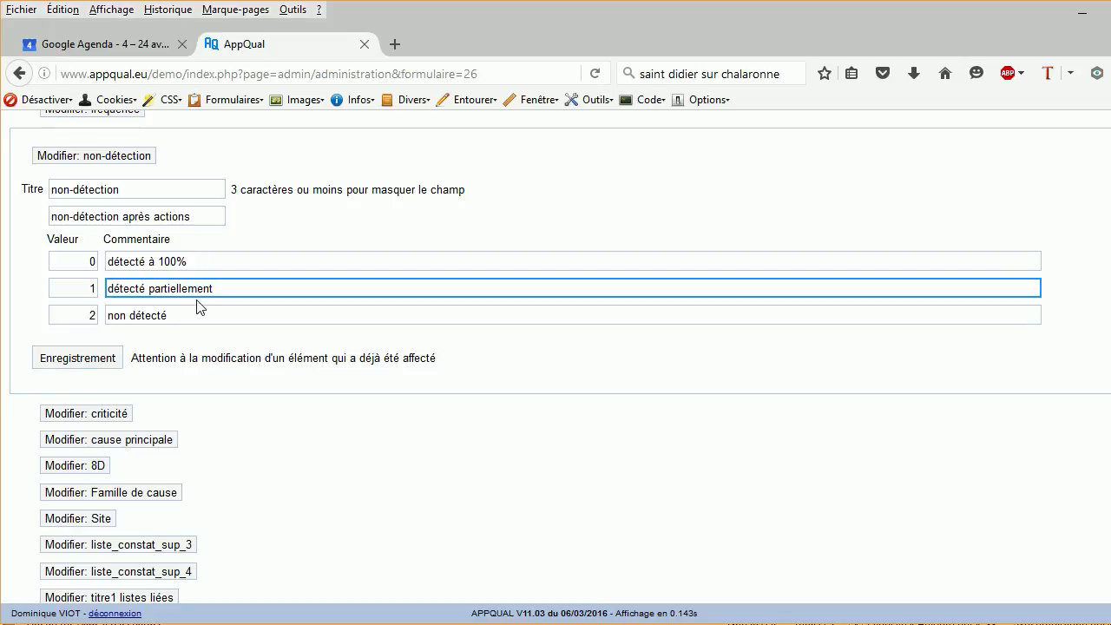
pyautogui.click(73, 358)
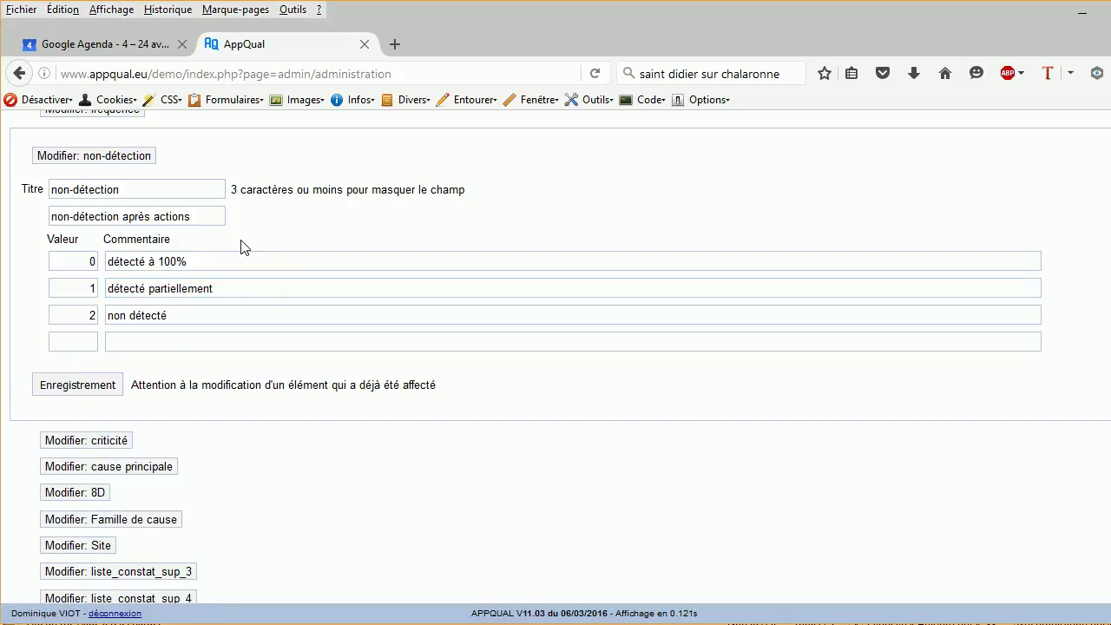
# - Review the saved gravité, fréquence and non-détection scales one after another
pyautogui.scroll(2, 246, 258)
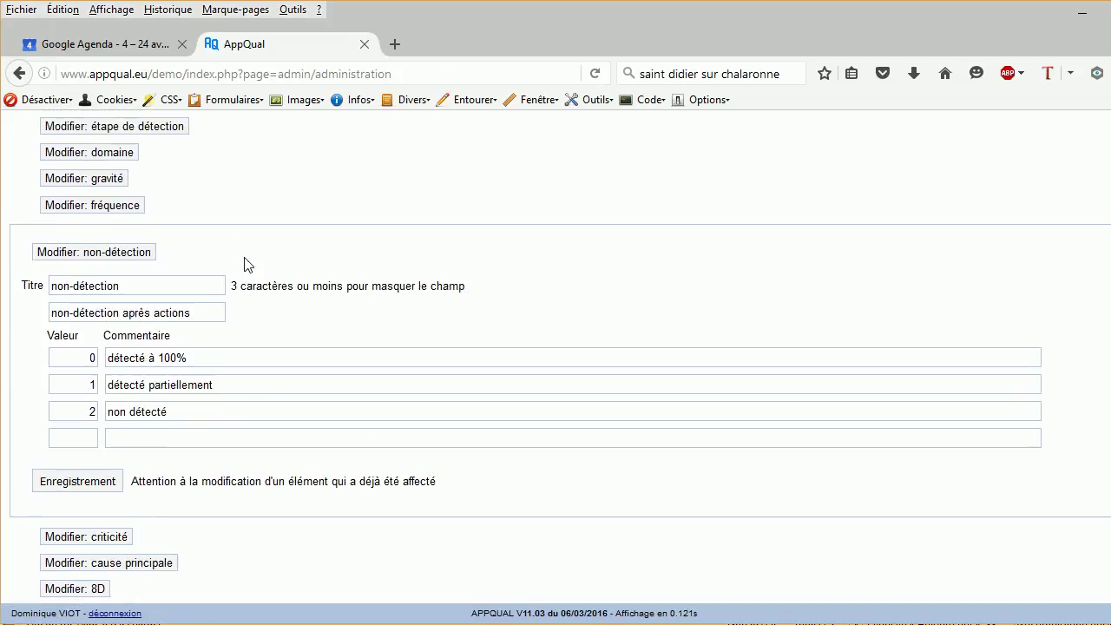
pyautogui.click(100, 182)
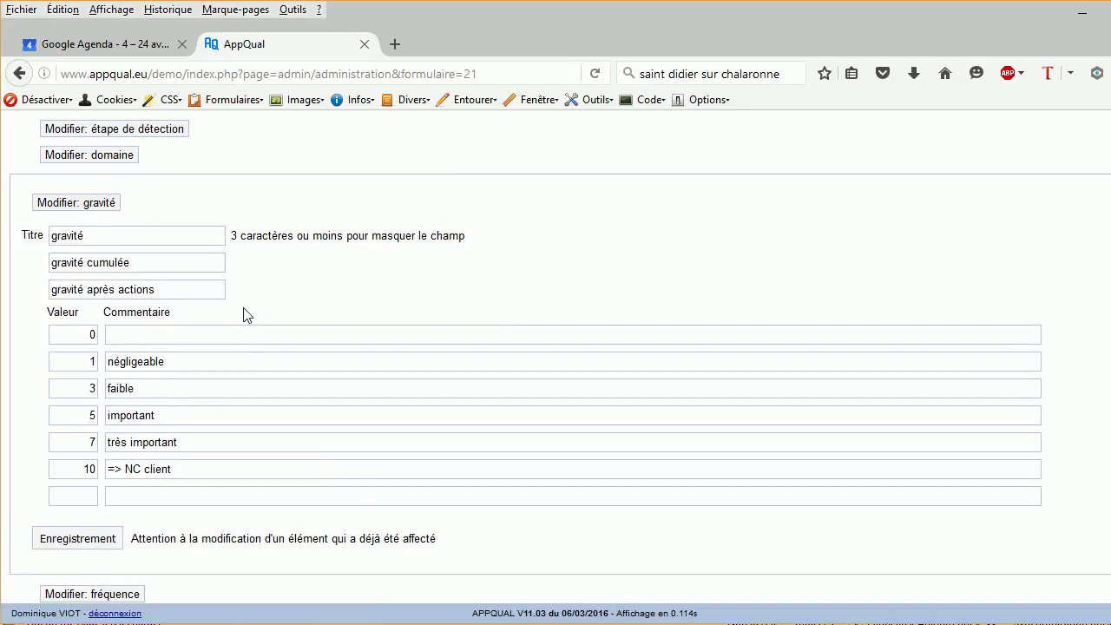
pyautogui.scroll(-2, 174, 390)
pyautogui.click(101, 498)
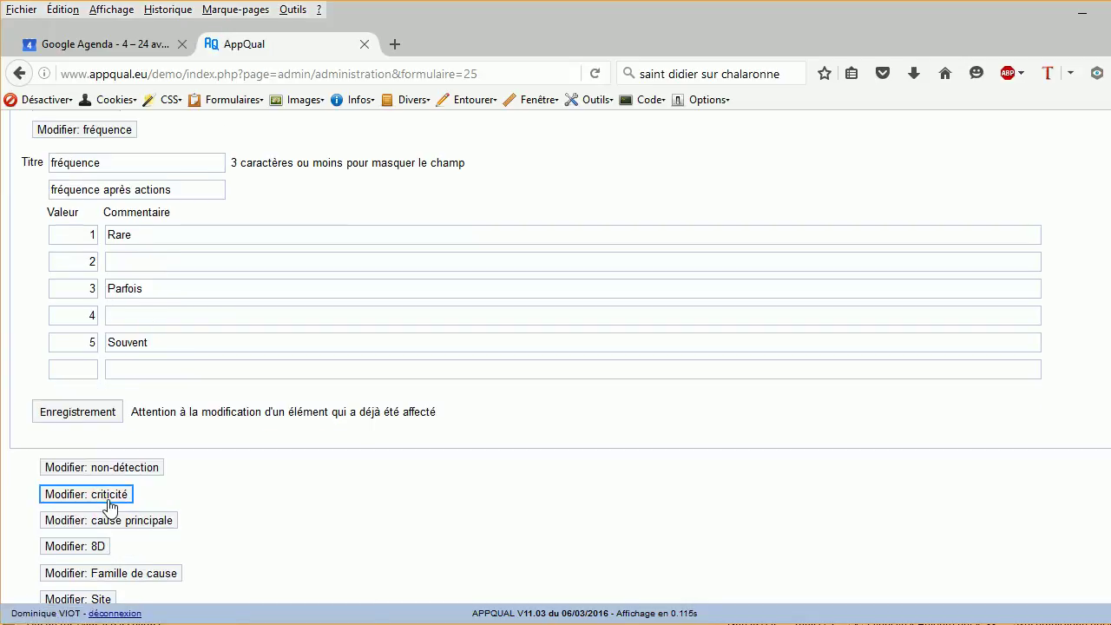
pyautogui.click(122, 475)
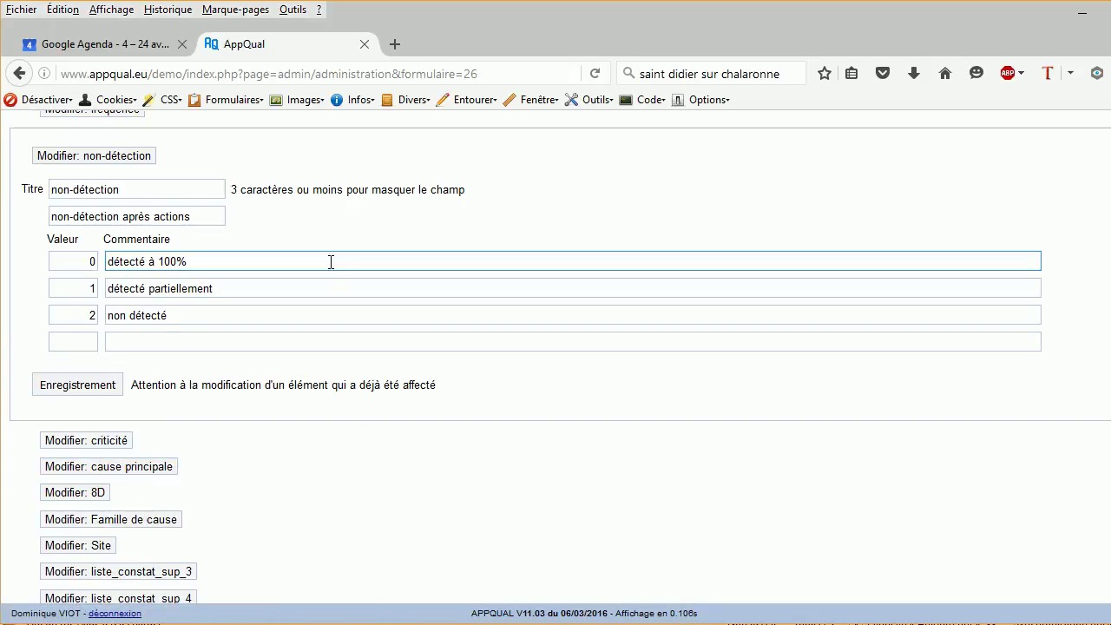
# - In the criticité settings, set the maximum of the faible level to 10 and of the moyenne level to 20
pyautogui.click(121, 443)
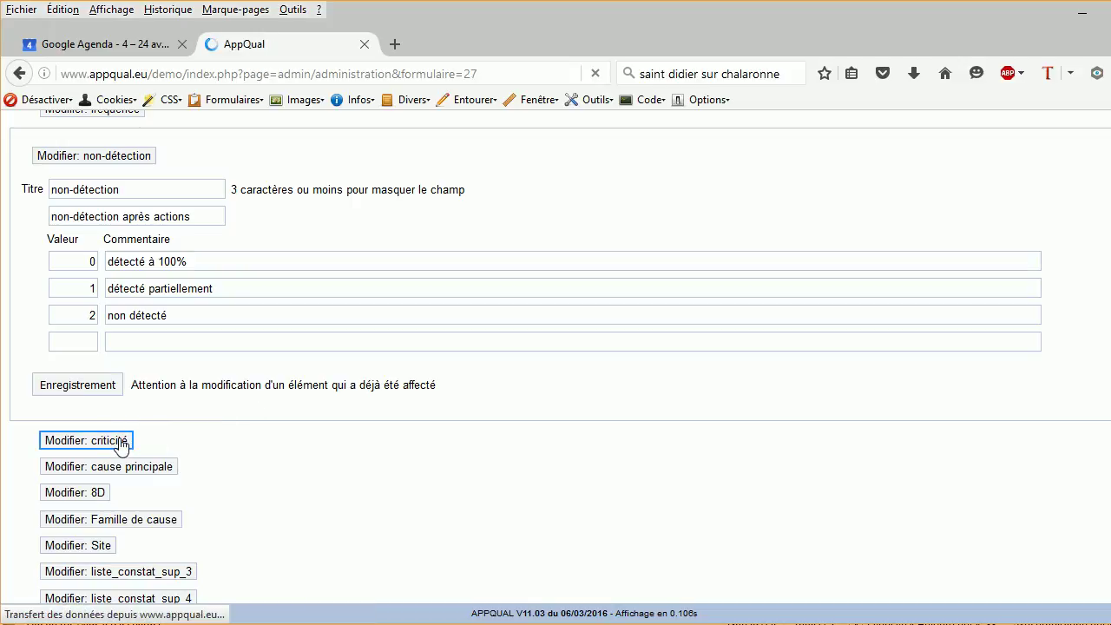
pyautogui.click(103, 284)
pyautogui.click(119, 417)
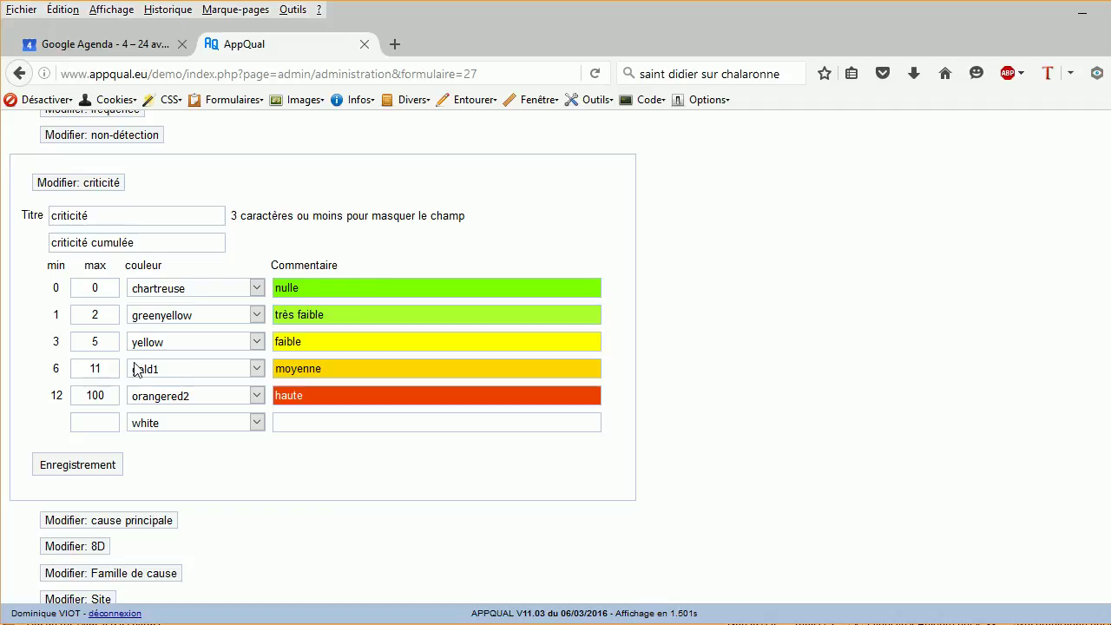
pyautogui.doubleClick(91, 342)
pyautogui.doubleClick(87, 370)
pyautogui.click(257, 342)
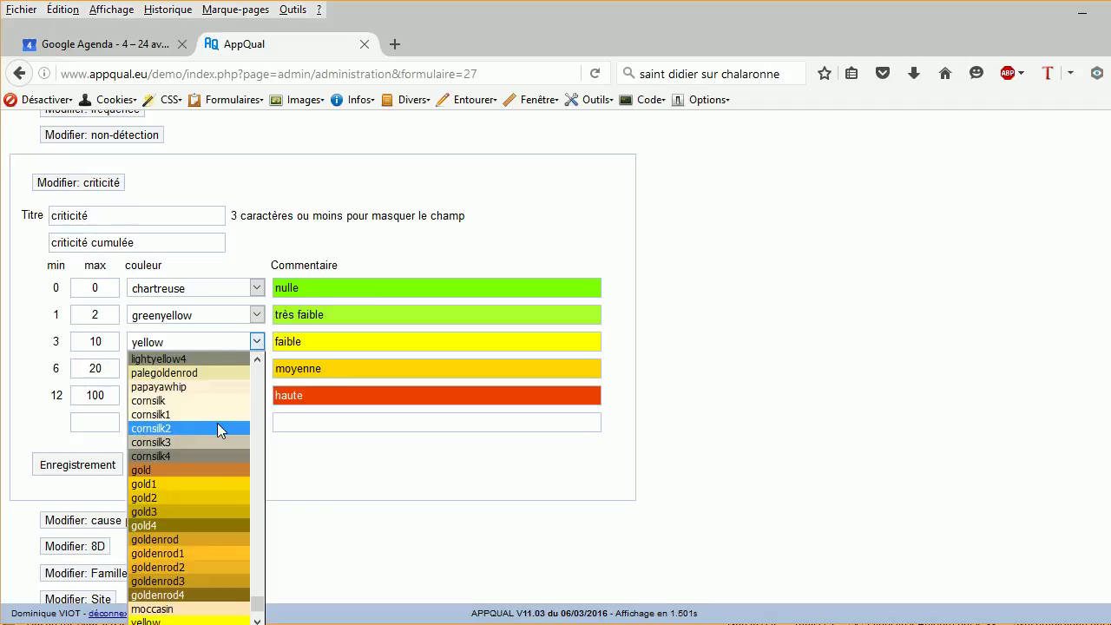
pyautogui.scroll(-2, 217, 423)
pyautogui.scroll(4, 217, 423)
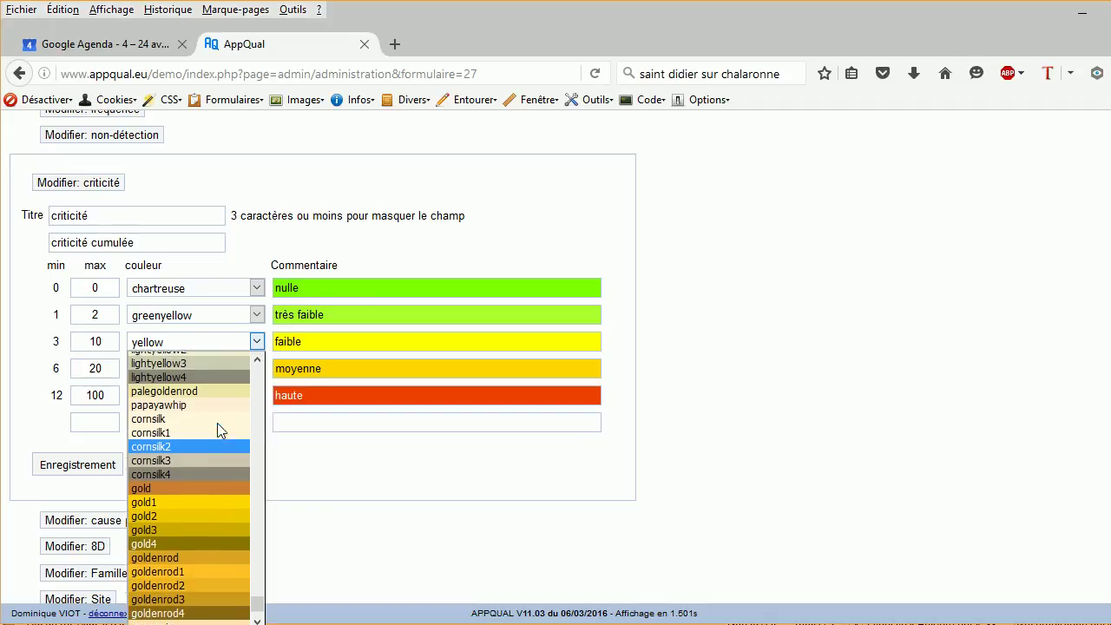
pyautogui.click(221, 343)
# - Set the colour of the moyenne criticality level to goldenrod1 and save the form
pyautogui.click(257, 368)
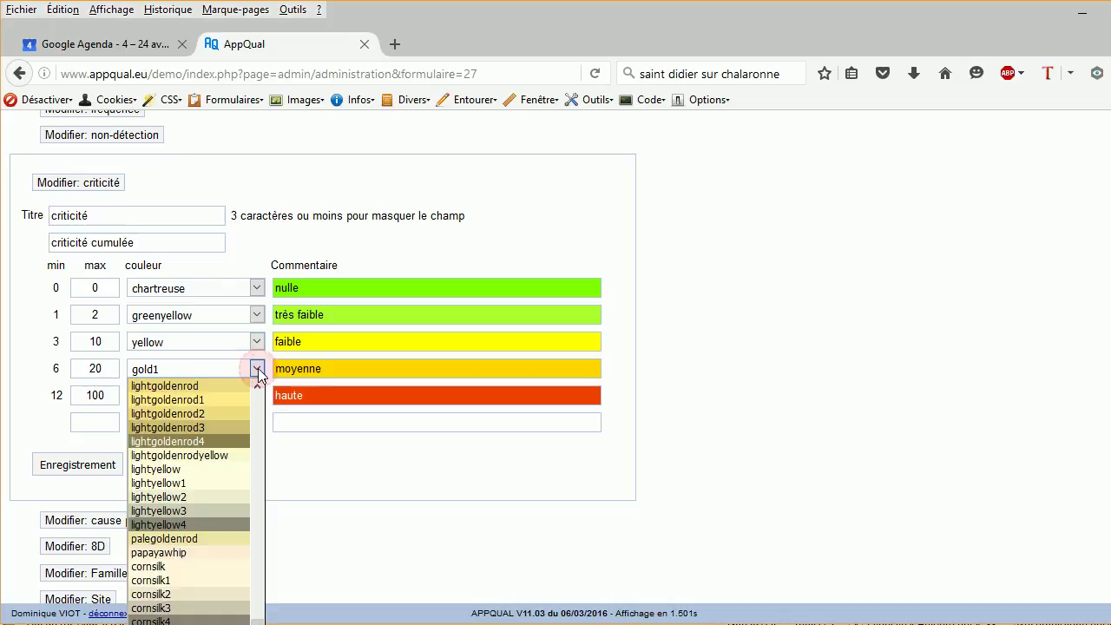
pyautogui.scroll(-3, 201, 469)
pyautogui.scroll(-3, 201, 469)
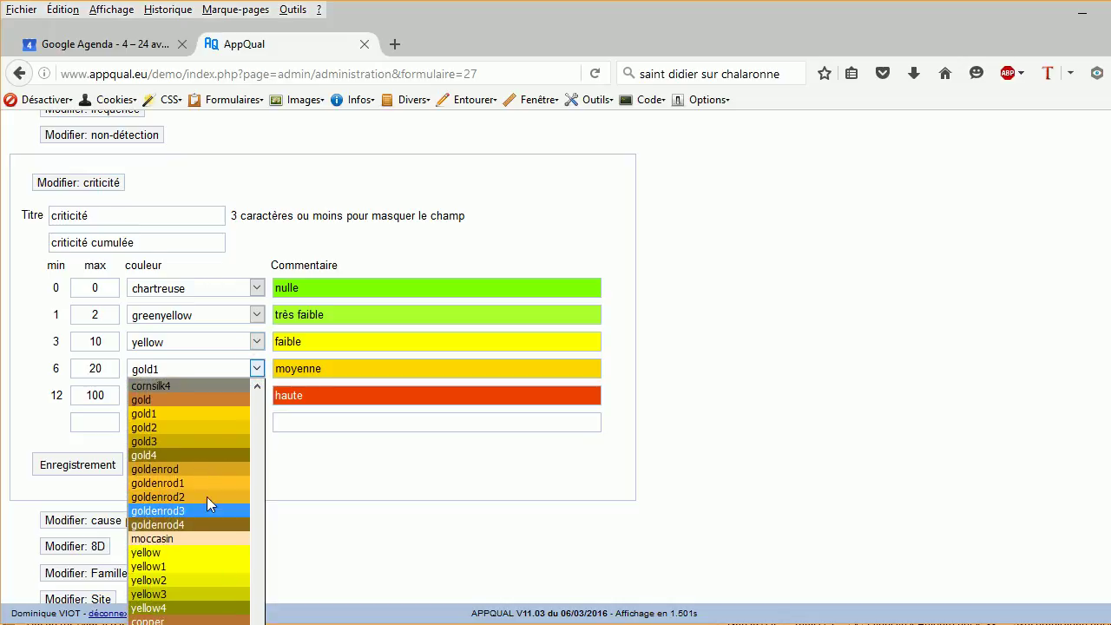
pyautogui.click(199, 483)
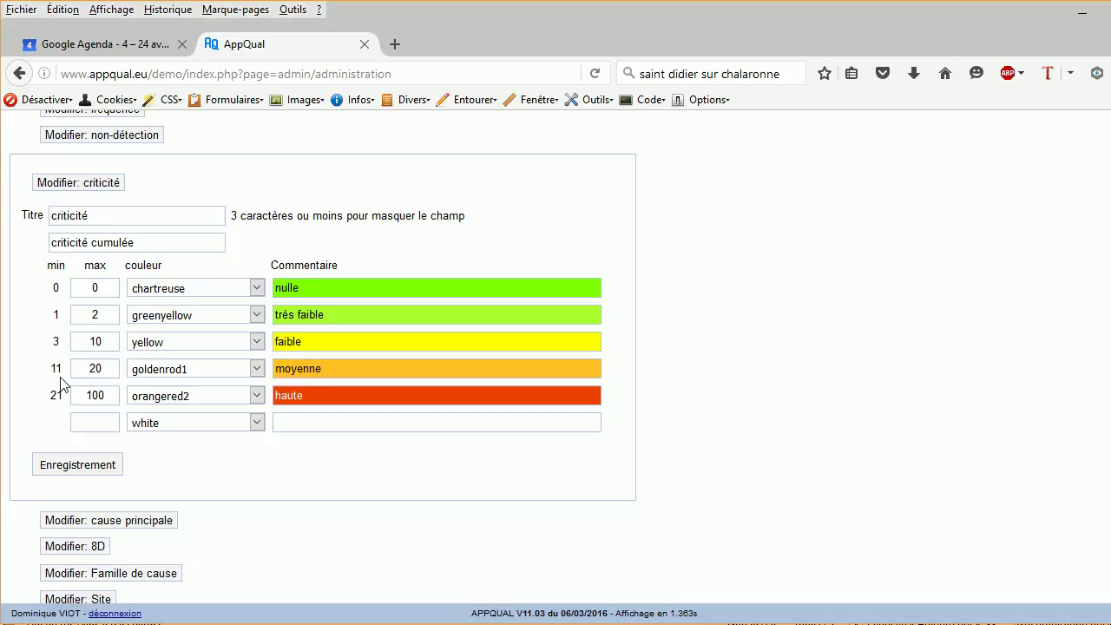
# - Set the colour of the haute criticality level to red and save the criticité settings
pyautogui.click(95, 286)
pyautogui.click(99, 346)
pyautogui.click(257, 398)
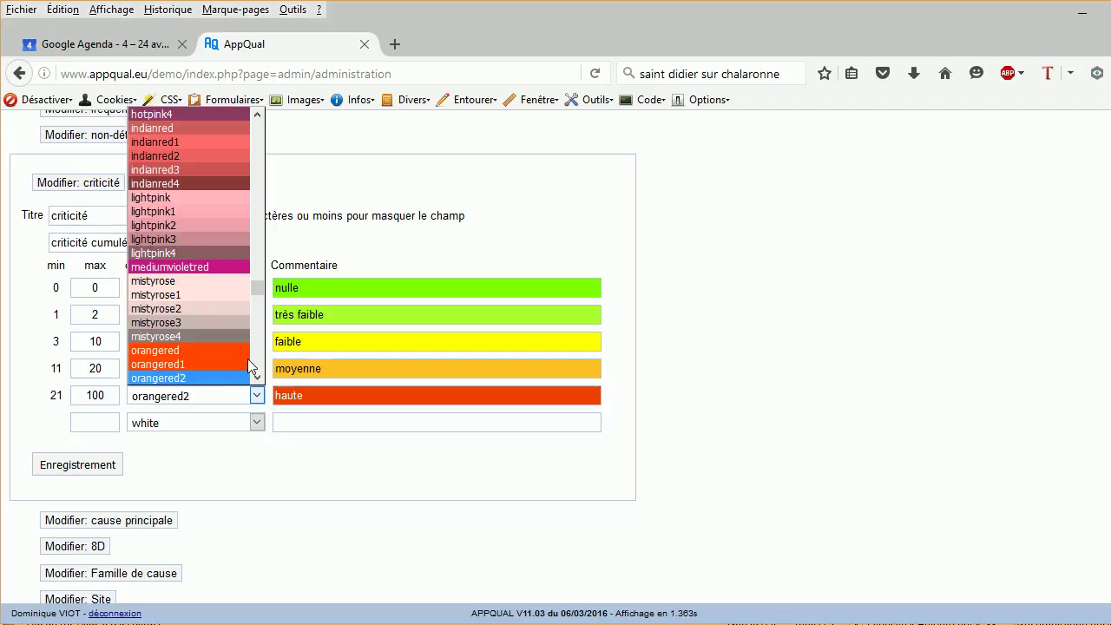
pyautogui.press('r')
pyautogui.scroll(-3, 195, 318)
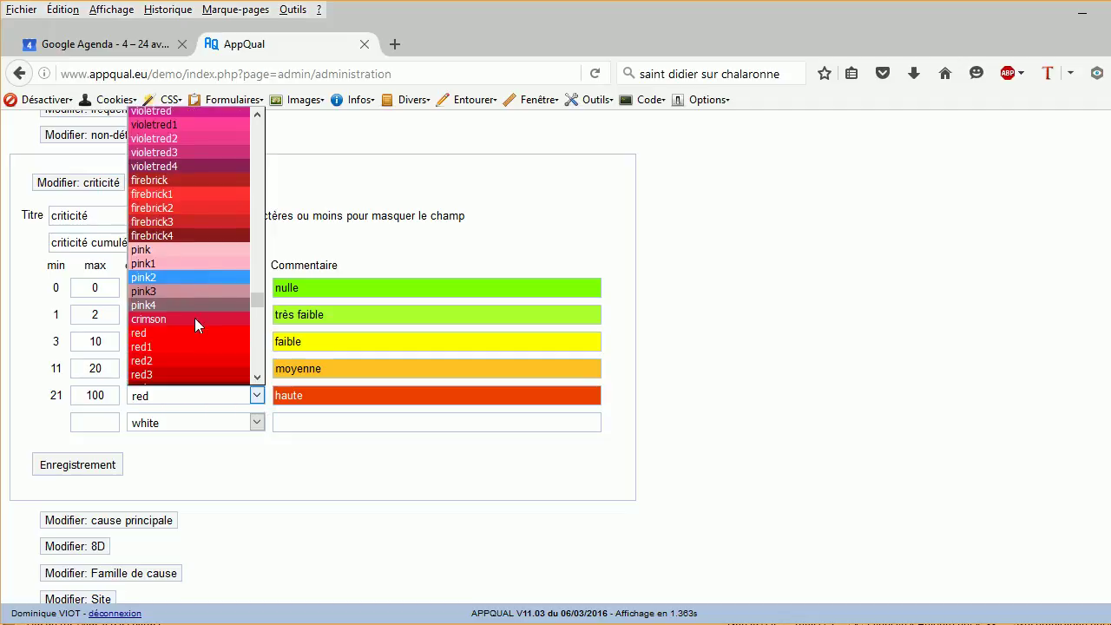
pyautogui.click(189, 289)
pyautogui.click(121, 465)
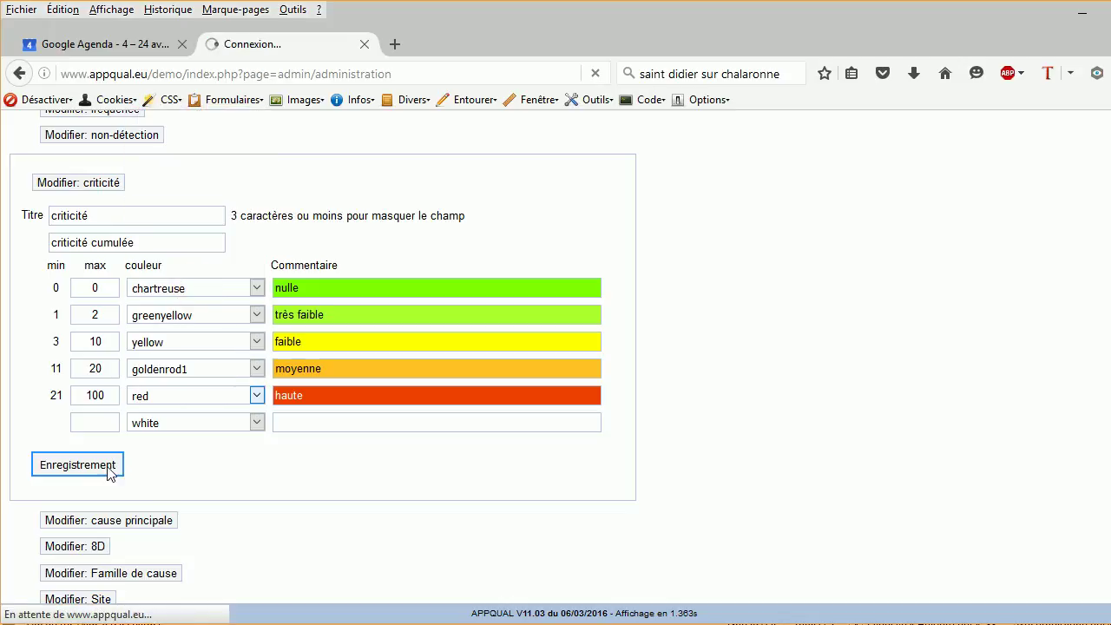
pyautogui.click(102, 467)
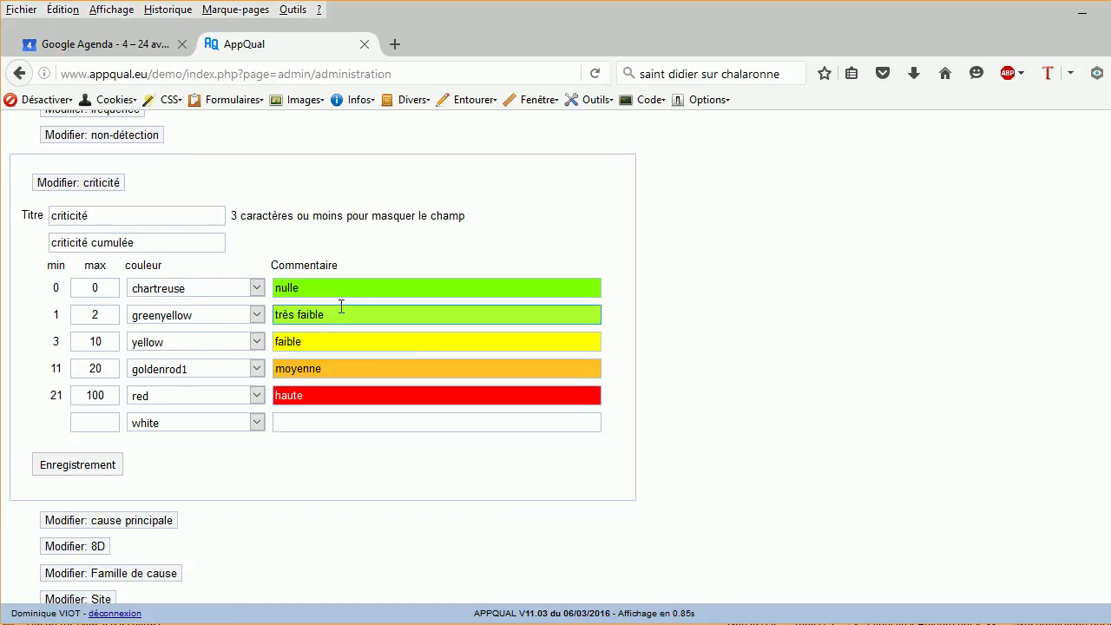
# - Open the settings for the types of constats and examine the Risque type's name, prefix and minimum number
pyautogui.scroll(4, 530, 334)
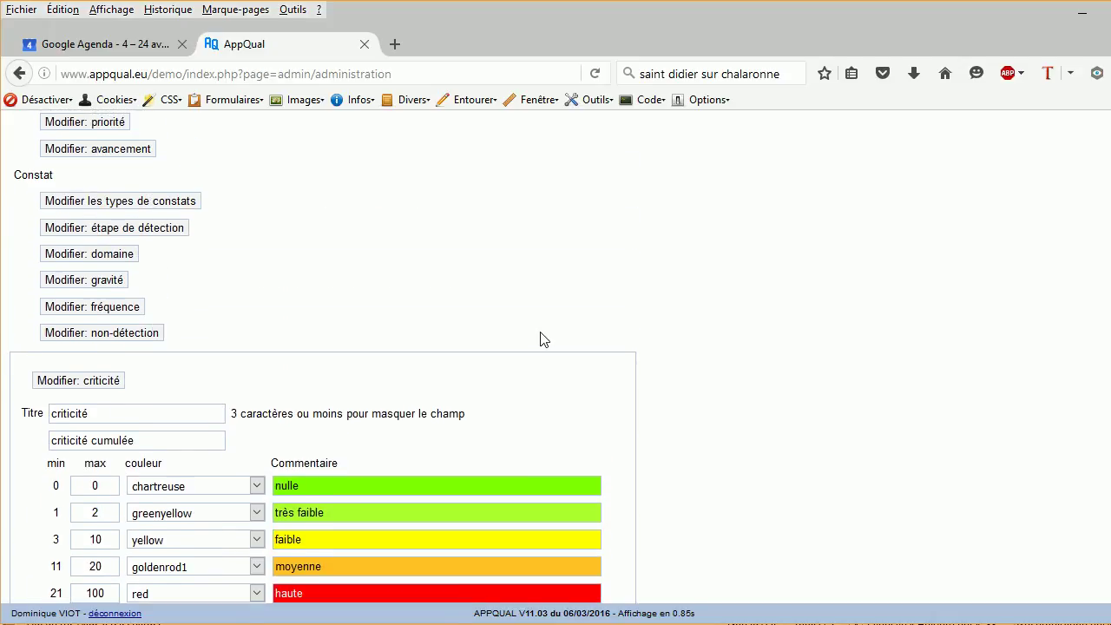
pyautogui.scroll(-2, 540, 339)
pyautogui.scroll(2, 540, 338)
pyautogui.click(127, 205)
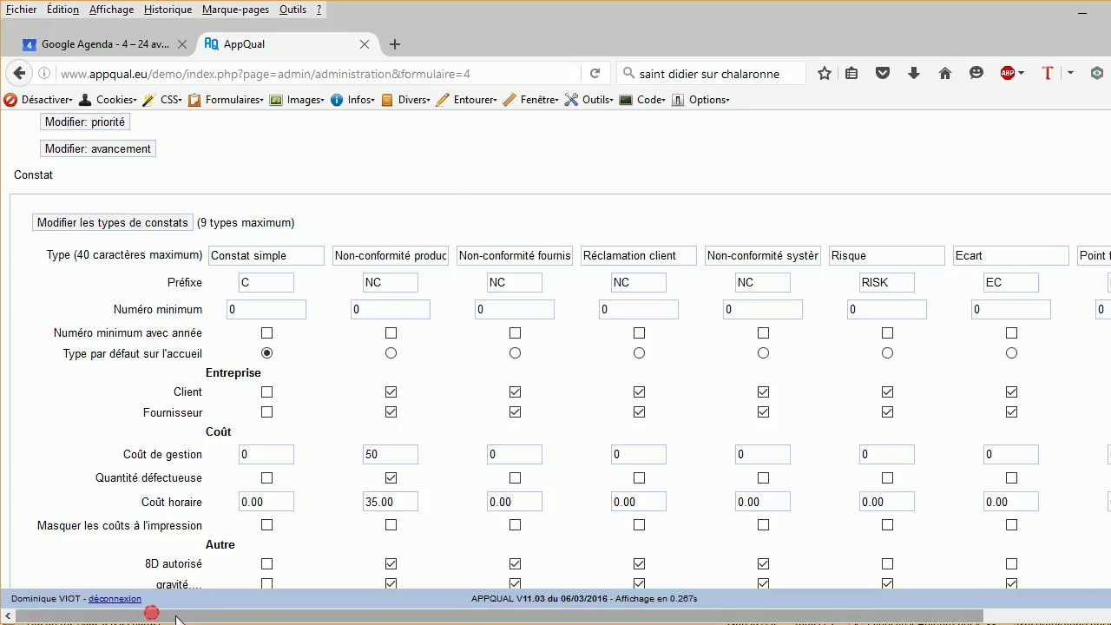
pyautogui.moveTo(149, 616); pyautogui.dragTo(207, 617)
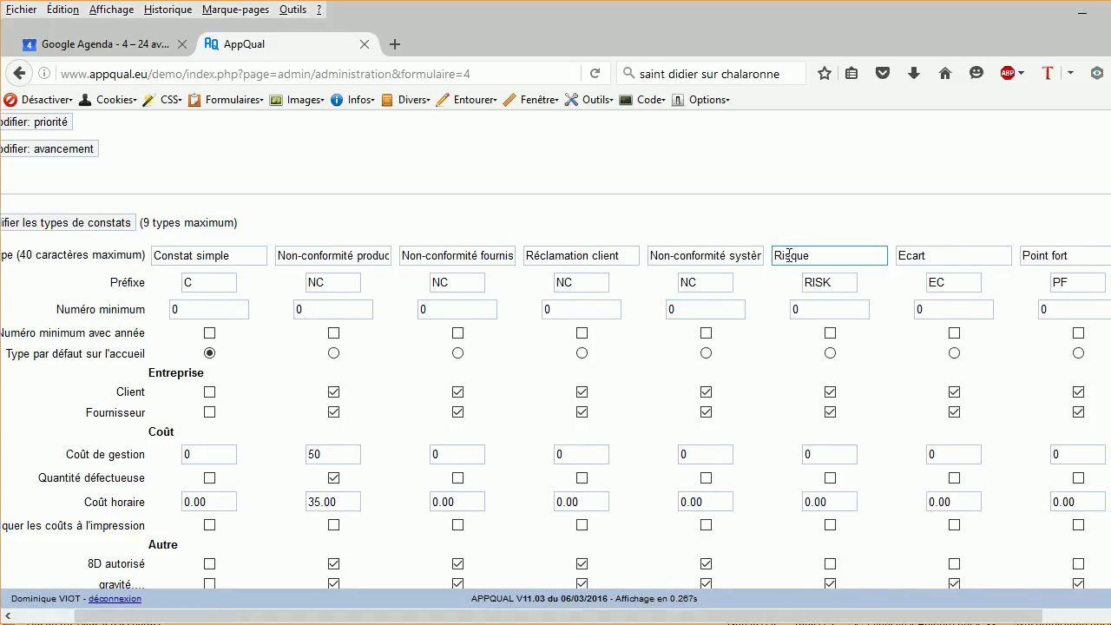
pyautogui.moveTo(823, 255); pyautogui.dragTo(761, 249)
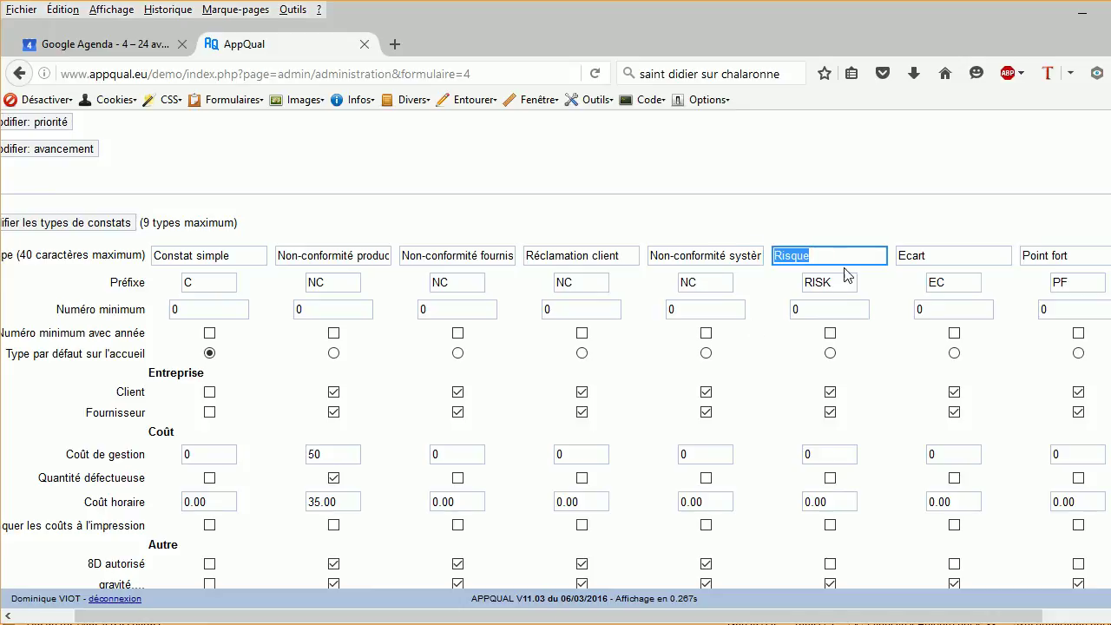
pyautogui.click(824, 248)
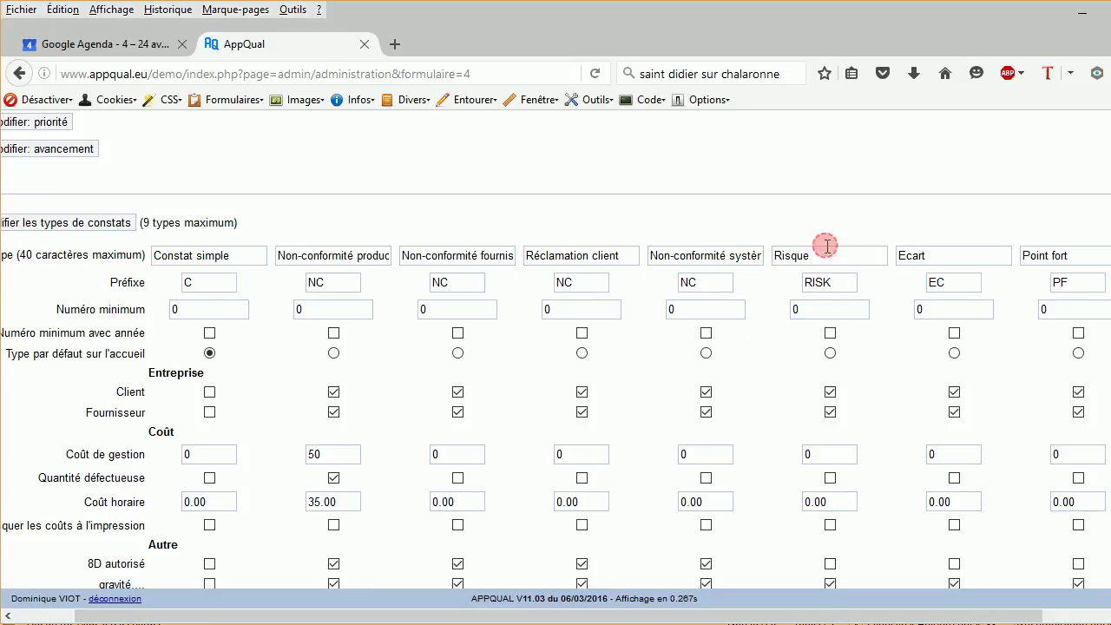
pyautogui.click(853, 287)
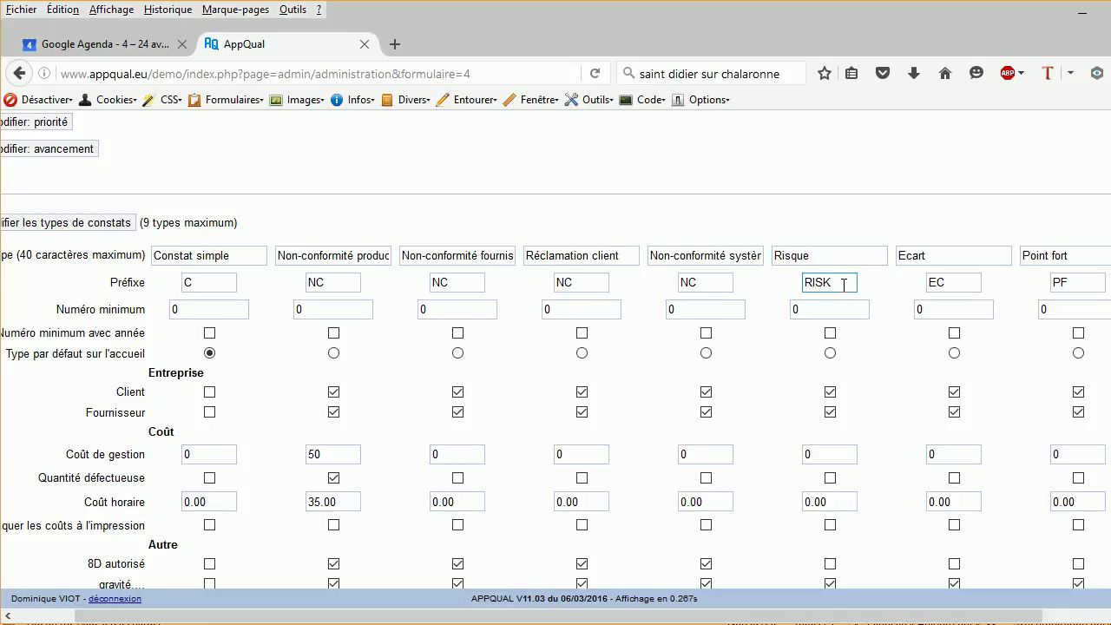
pyautogui.doubleClick(843, 285)
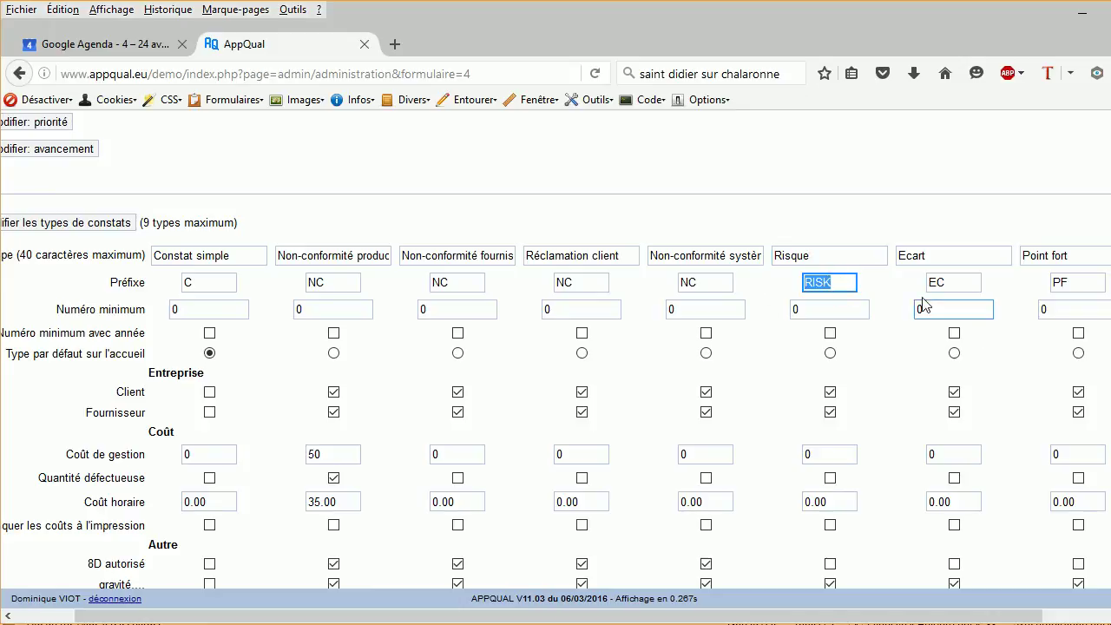
pyautogui.click(838, 312)
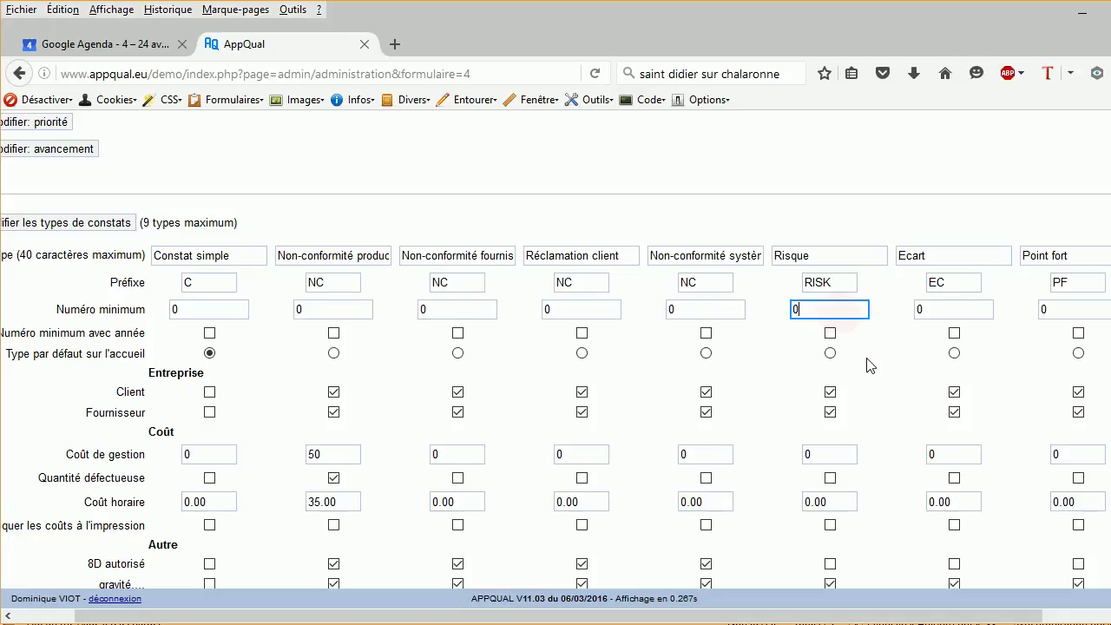
# - Turn off the Client and Fournisseur company options for the Risque type
pyautogui.scroll(-2, 865, 354)
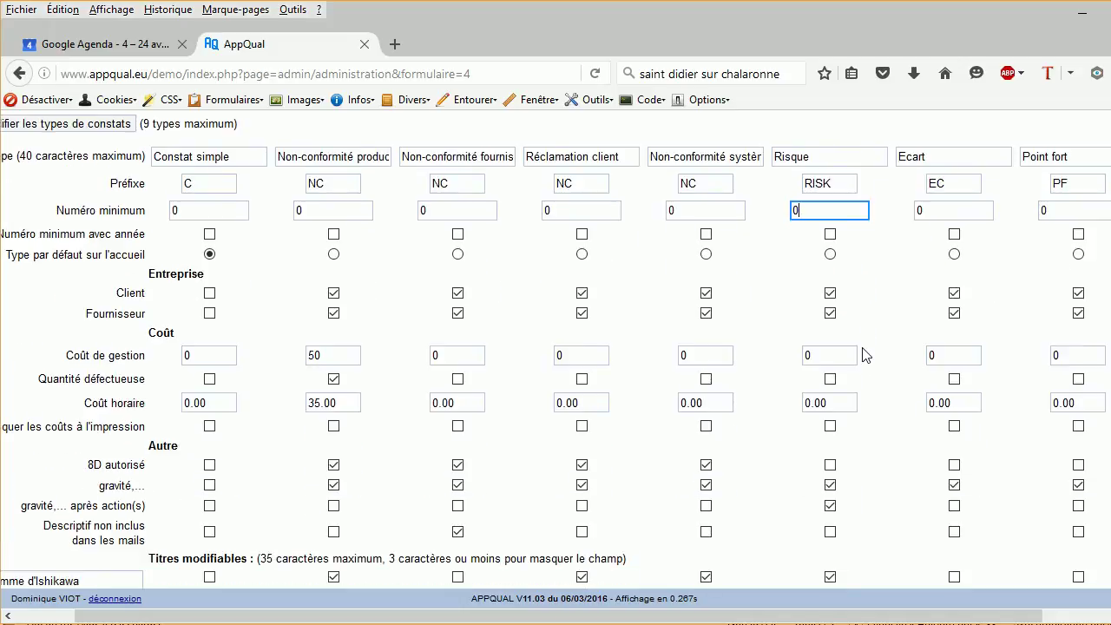
pyautogui.click(830, 294)
pyautogui.moveTo(92, 313); pyautogui.dragTo(147, 320)
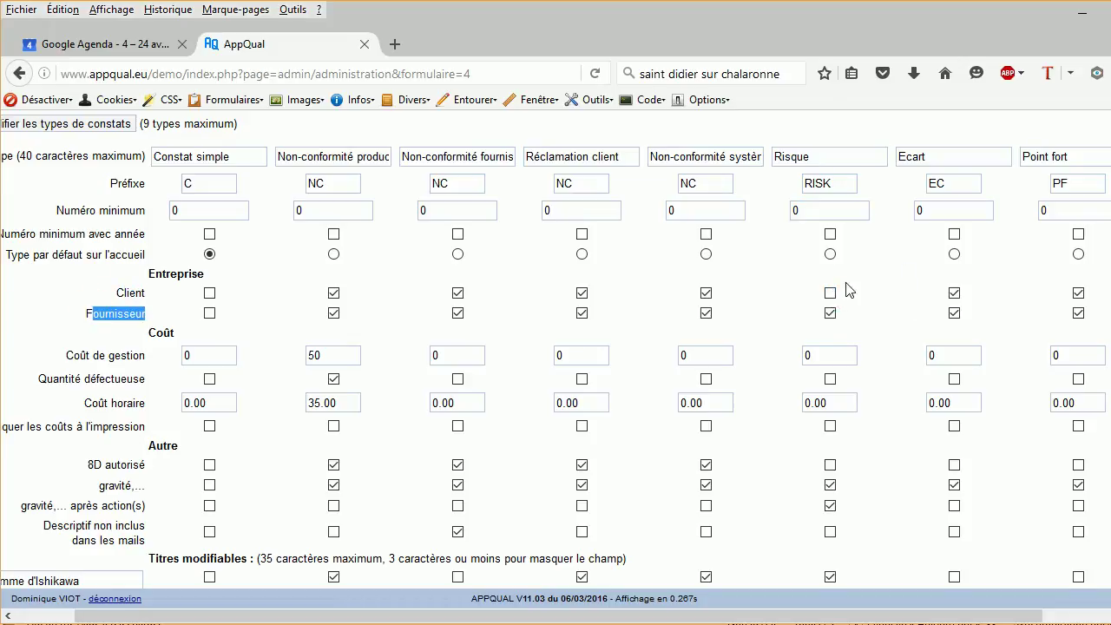
pyautogui.click(830, 314)
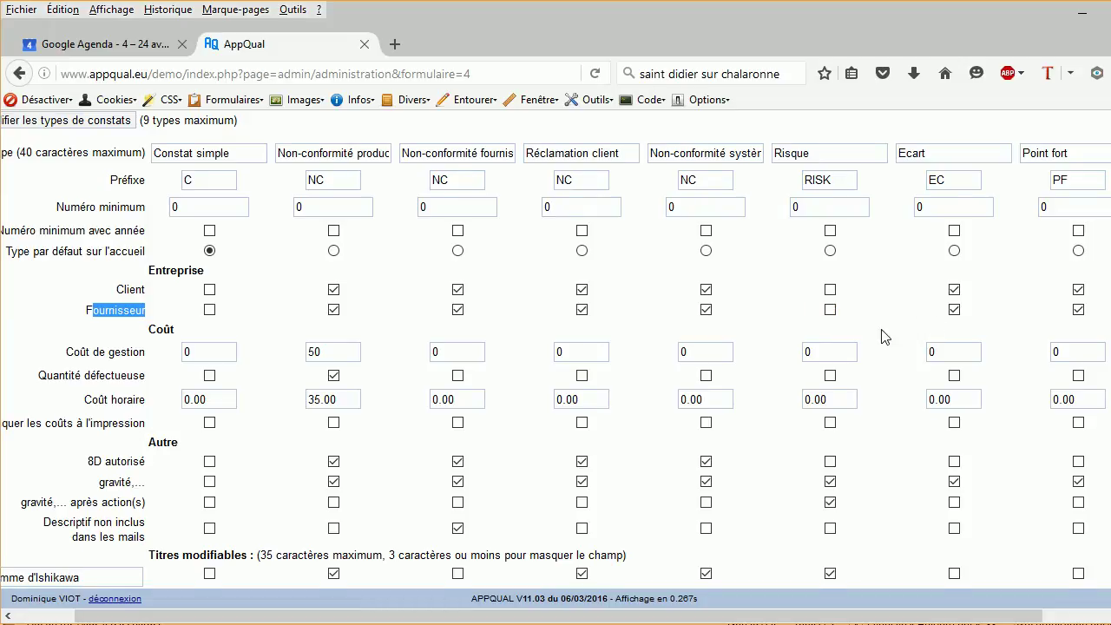
# - Check the Risque type's cost and gravité options, and turn off its Service and Réf. text fields
pyautogui.scroll(-2, 886, 330)
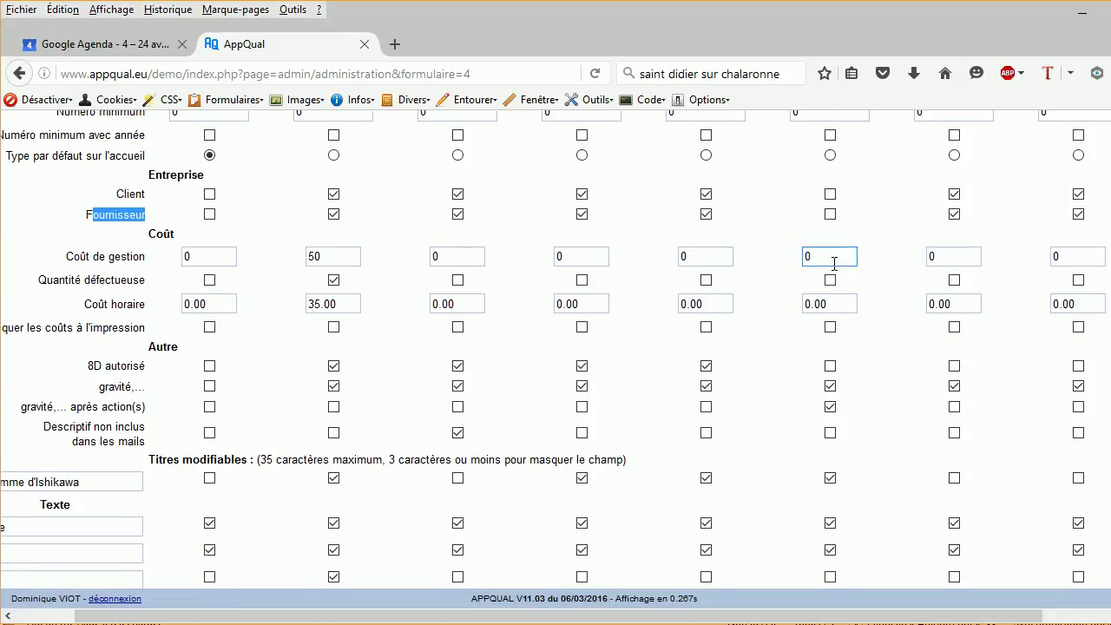
pyautogui.scroll(-2, 899, 293)
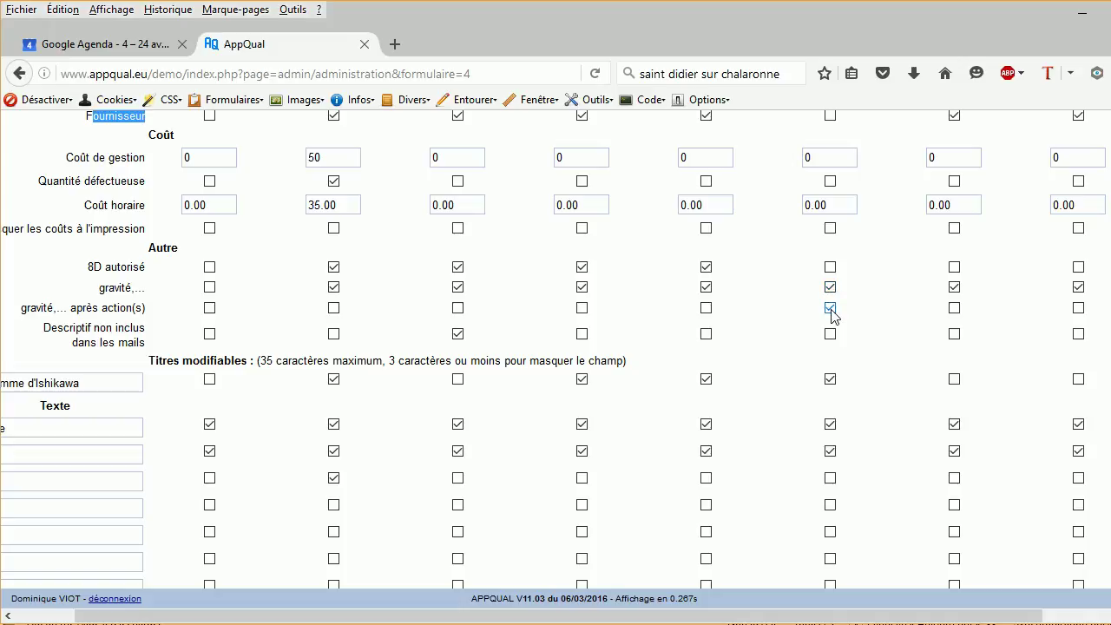
pyautogui.moveTo(95, 289); pyautogui.dragTo(135, 307)
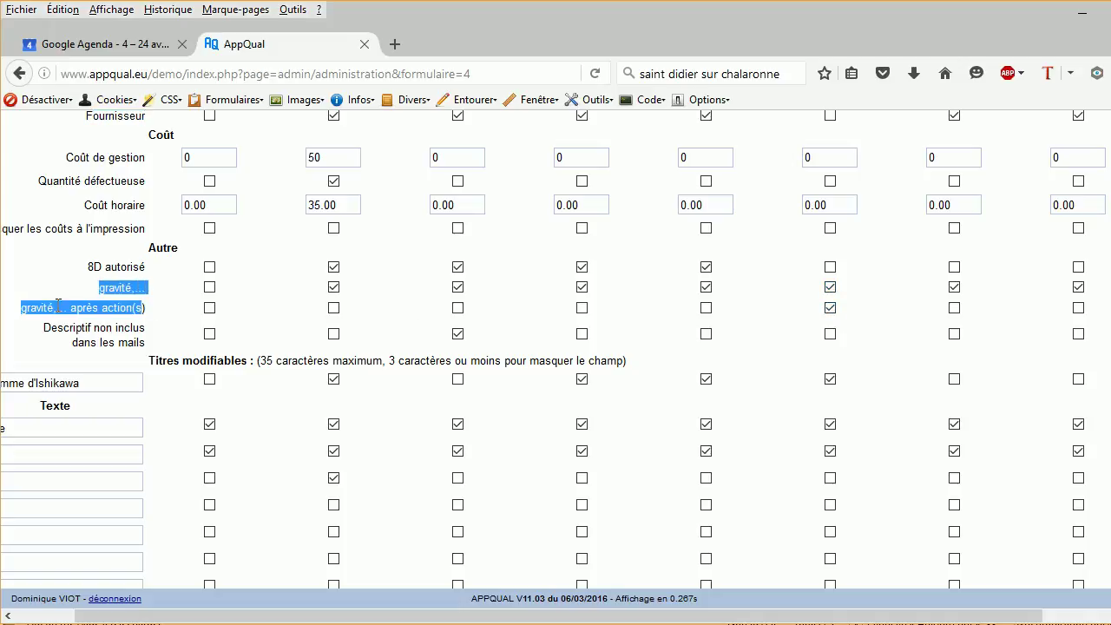
pyautogui.click(875, 309)
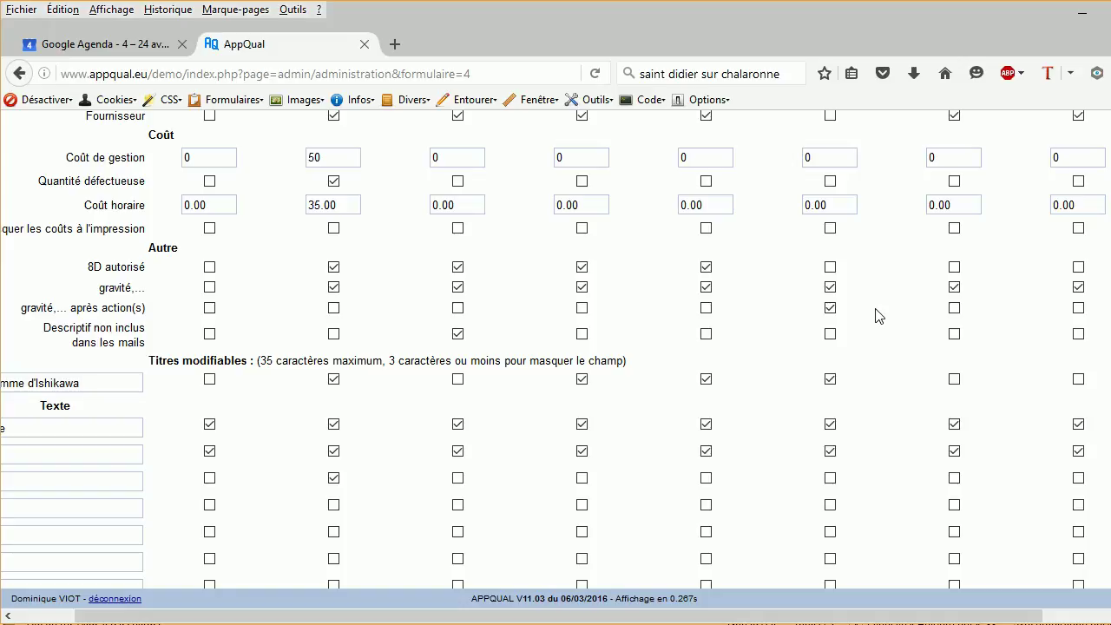
pyautogui.moveTo(847, 616); pyautogui.dragTo(791, 615)
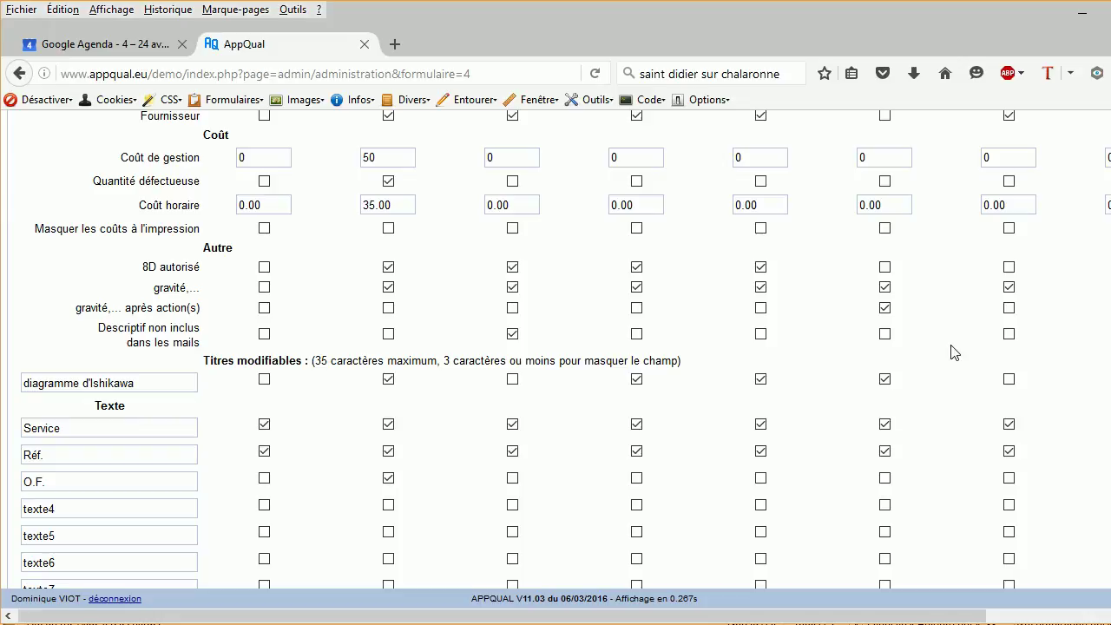
pyautogui.scroll(-2, 951, 359)
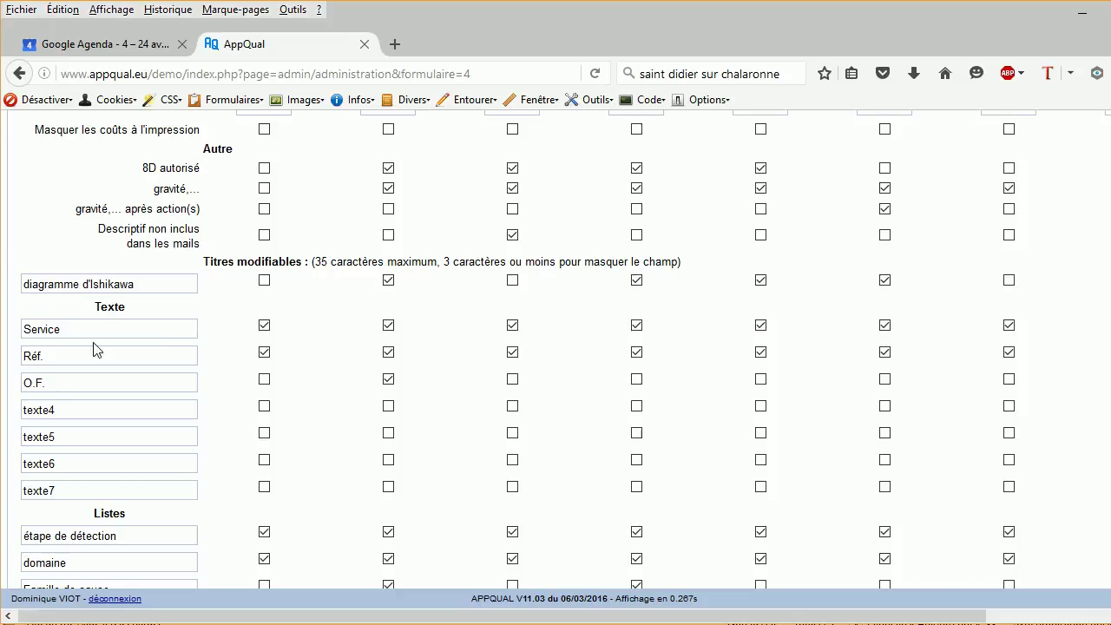
pyautogui.click(884, 327)
pyautogui.click(883, 353)
# - Enable the texte4 field for the Risque type and rename it n° pièce
pyautogui.click(886, 408)
pyautogui.moveTo(86, 408); pyautogui.dragTo(12, 418)
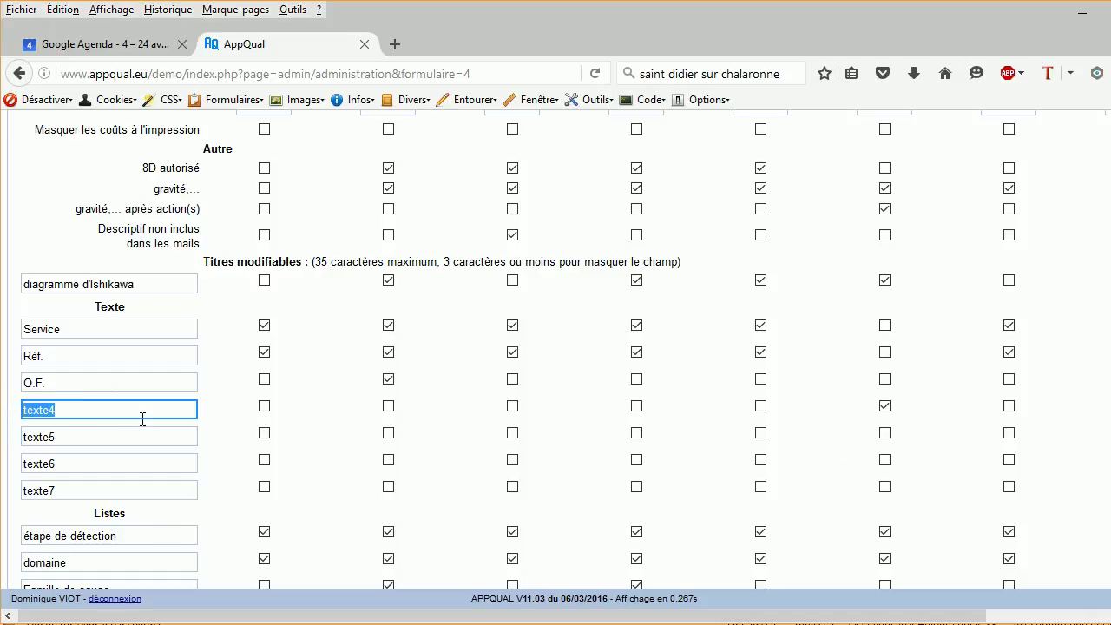
pyautogui.write('n° pièce')
# - Turn off the étape de détection, domaine and Site lists for the Risque type
pyautogui.scroll(-2, 585, 454)
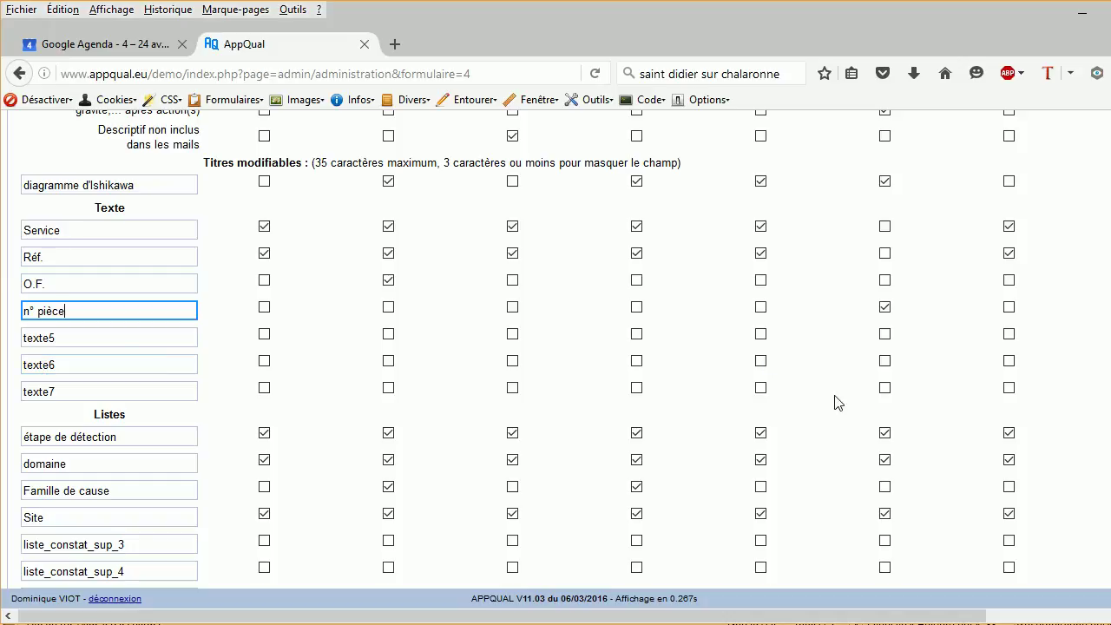
pyautogui.click(885, 432)
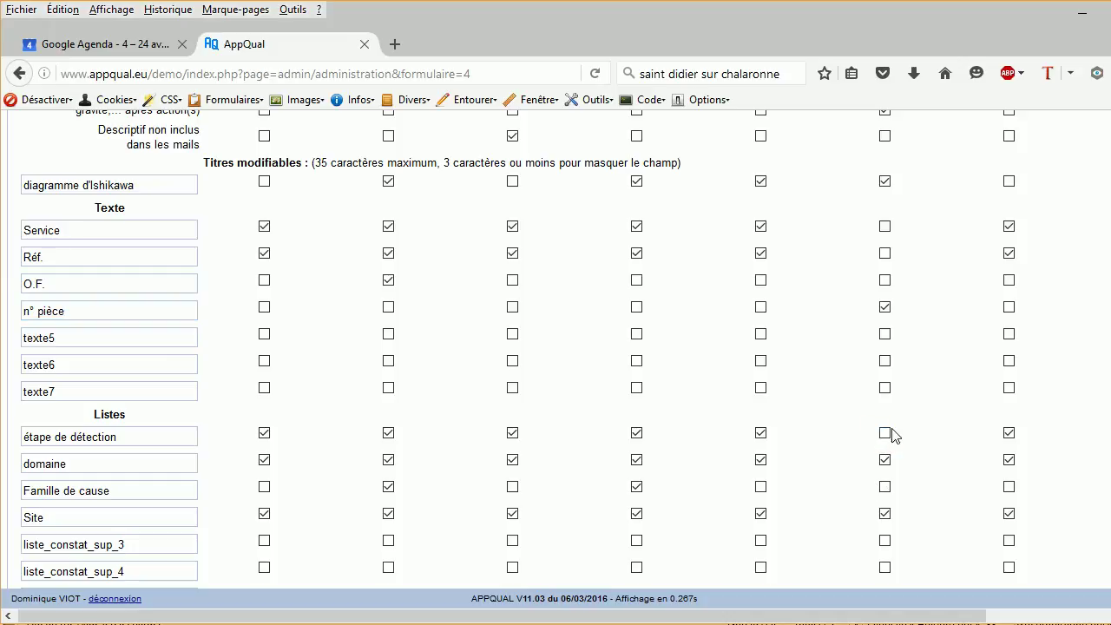
pyautogui.click(887, 461)
pyautogui.scroll(-2, 828, 399)
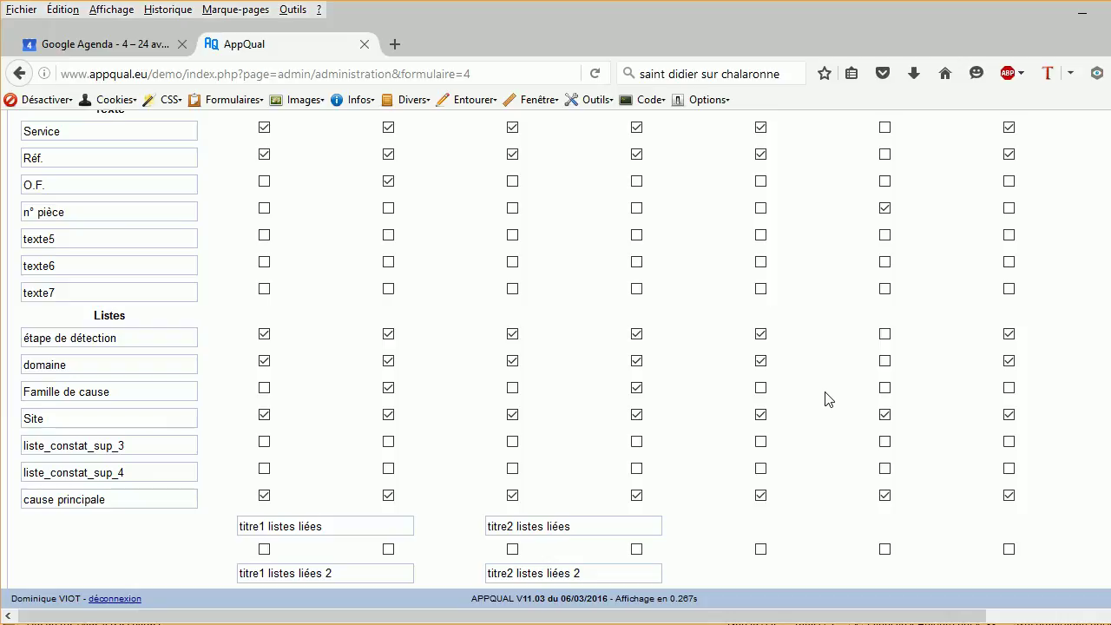
pyautogui.click(886, 417)
# - Enable the liste_constat_sup_3 list for the Risque type and rename it type de risque
pyautogui.click(886, 443)
pyautogui.moveTo(155, 441); pyautogui.dragTo(8, 465)
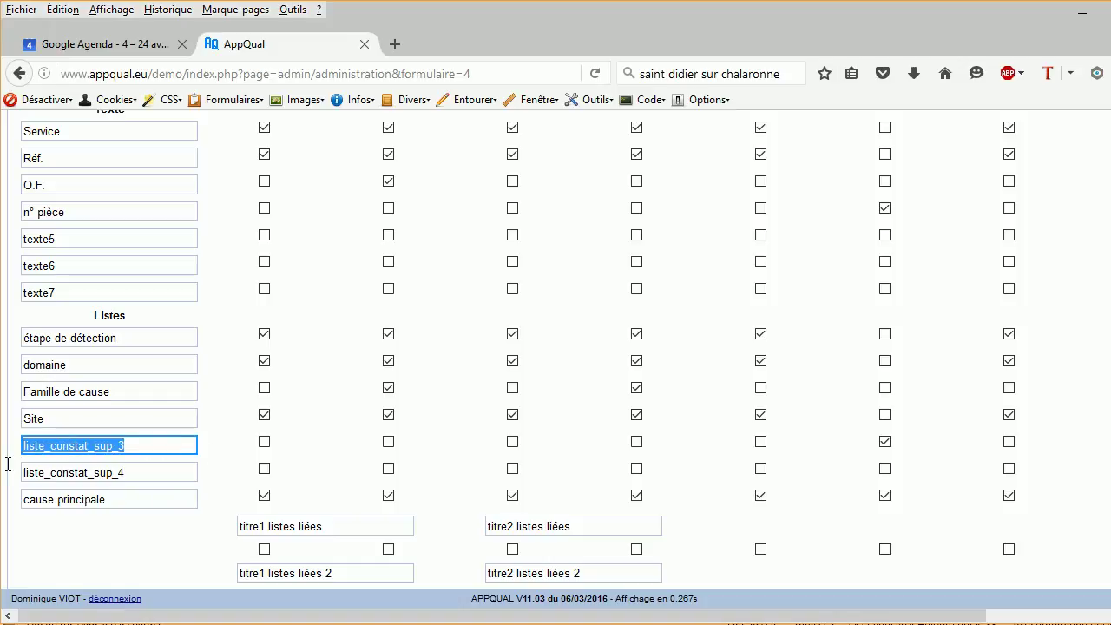
pyautogui.write('type de')
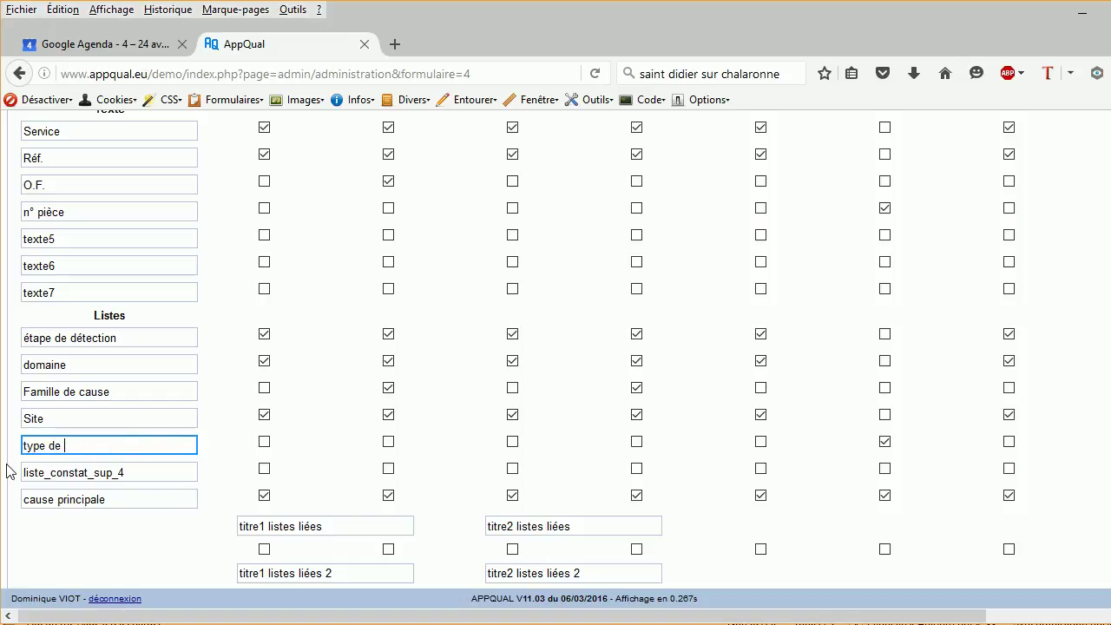
pyautogui.write(' risque')
pyautogui.moveTo(145, 449); pyautogui.dragTo(13, 460)
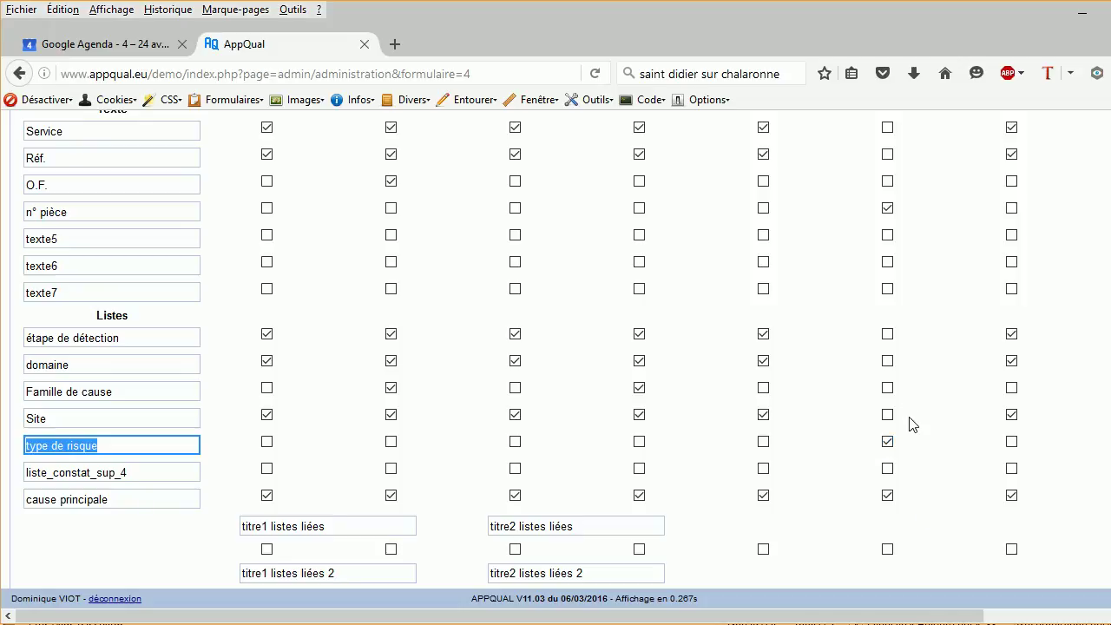
# - Turn off cause principale for the Risque type and review its date fields and authorised action types
pyautogui.click(887, 497)
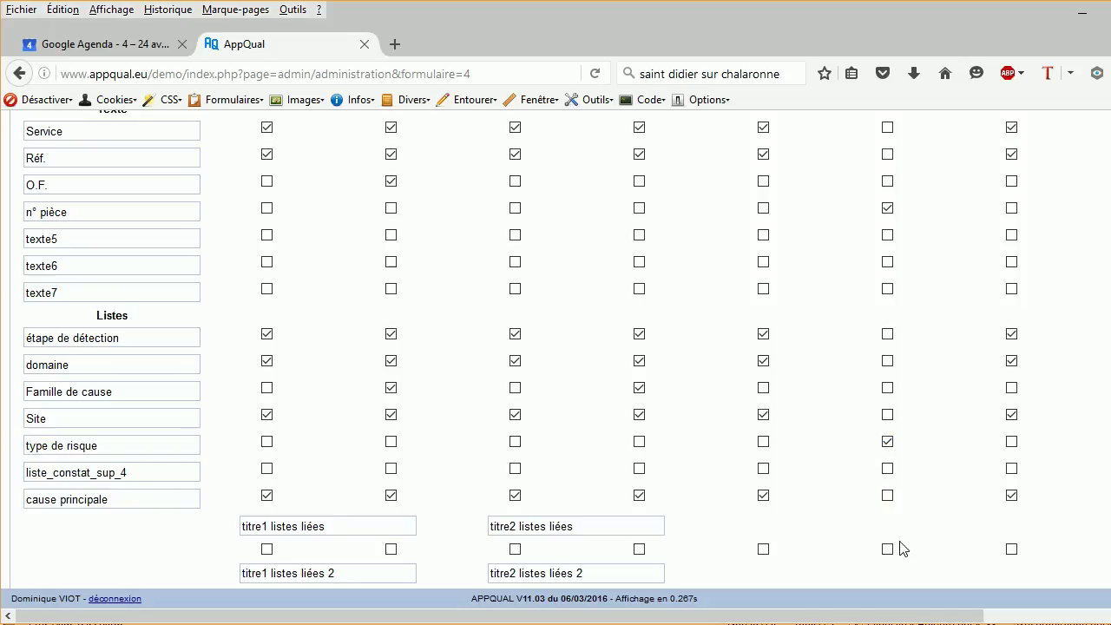
pyautogui.scroll(-5, 936, 434)
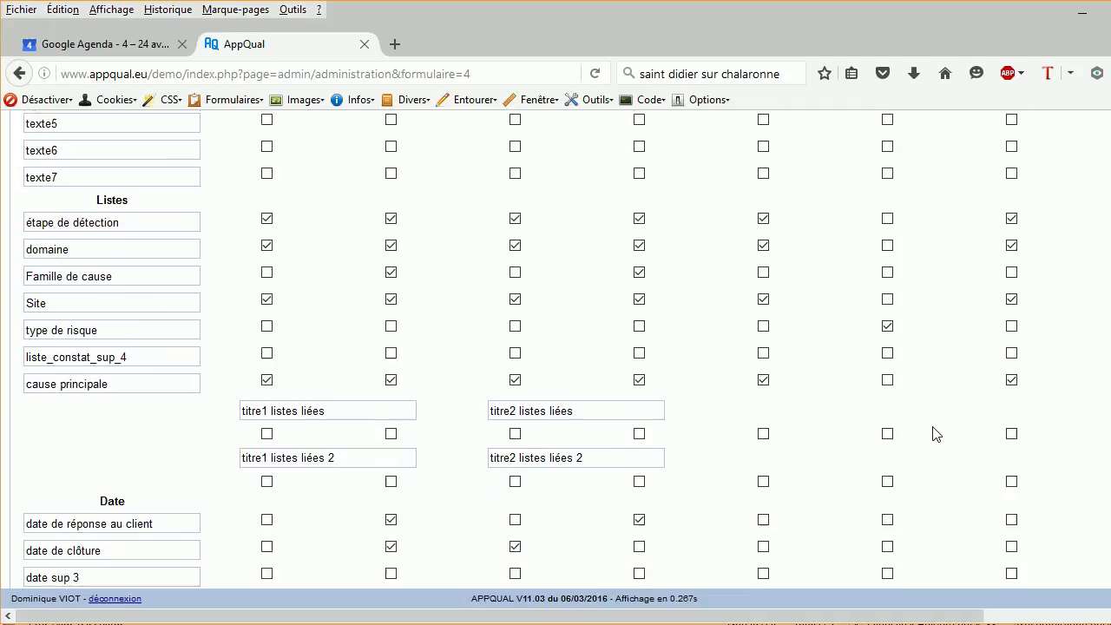
pyautogui.scroll(-2, 936, 434)
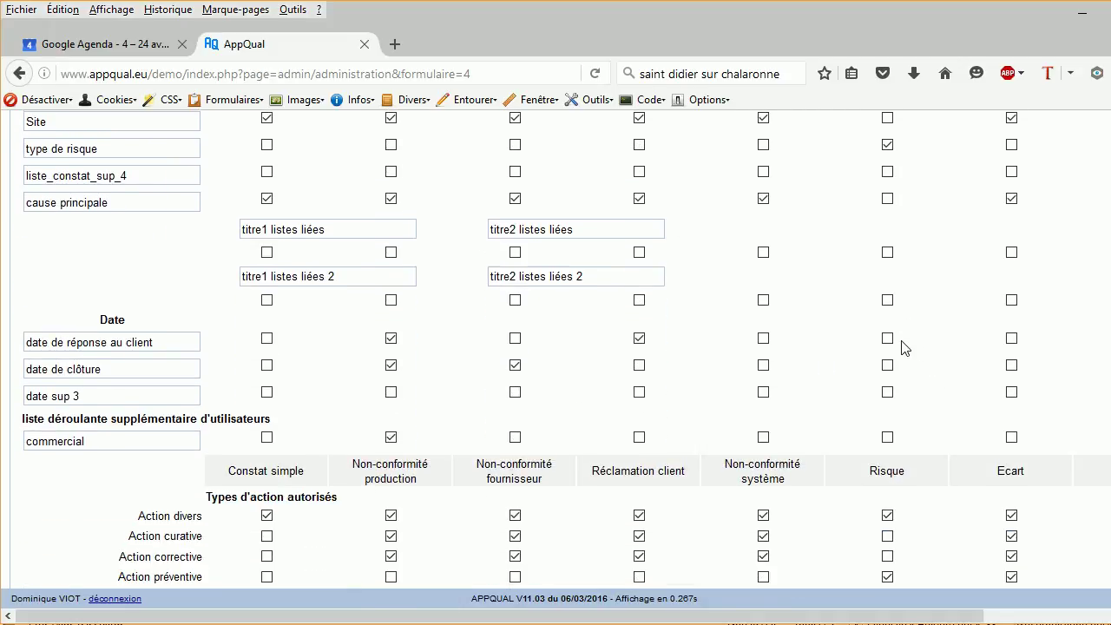
pyautogui.scroll(-2, 935, 391)
pyautogui.scroll(-1, 936, 393)
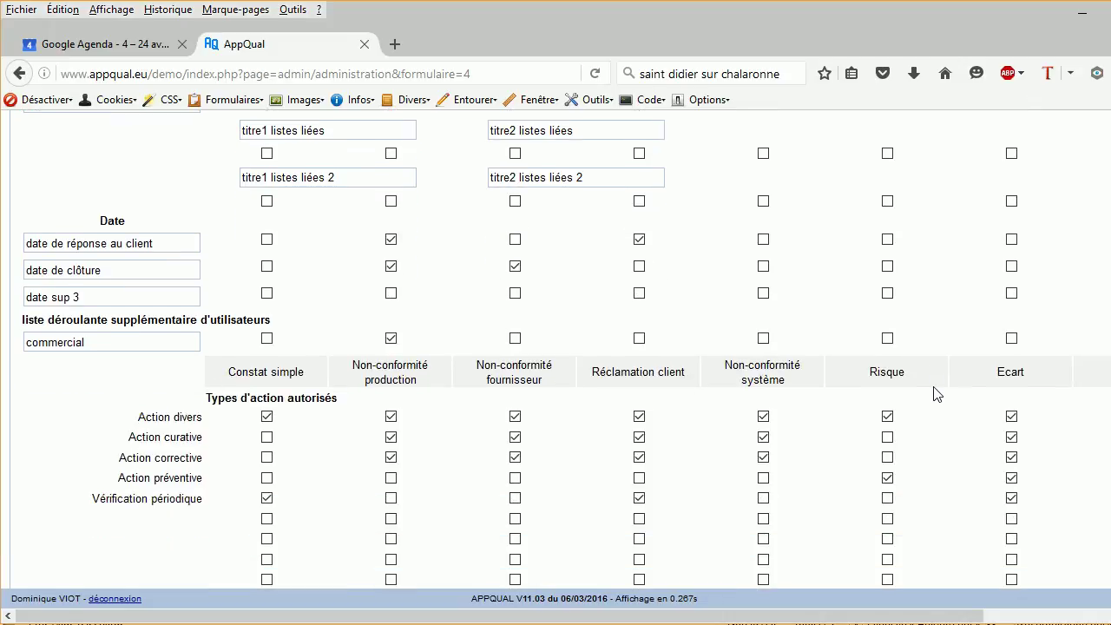
pyautogui.scroll(-2, 938, 394)
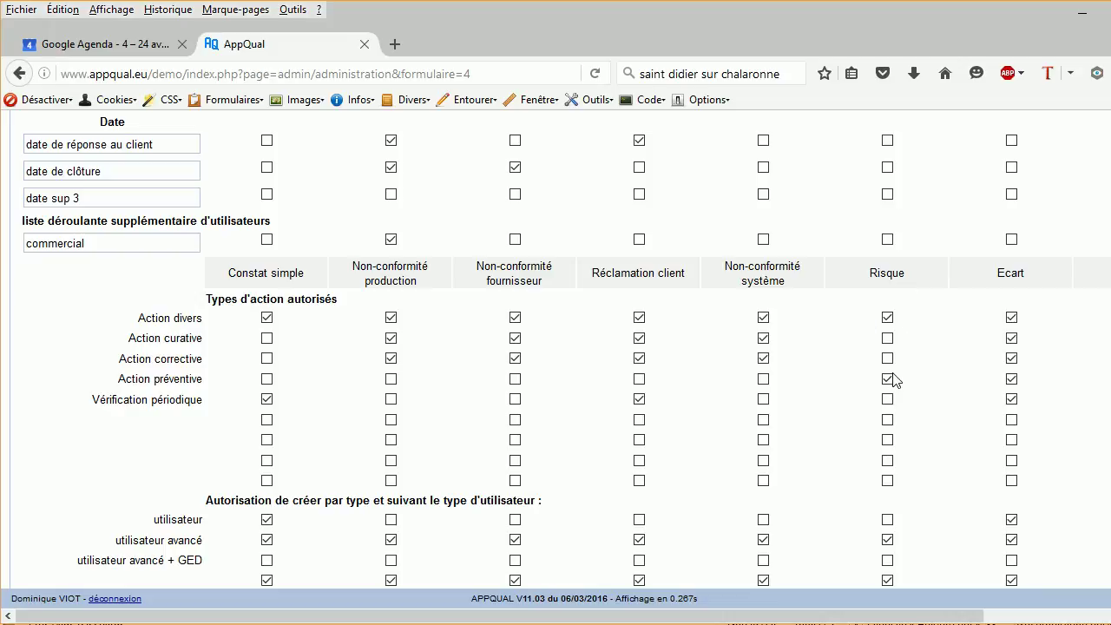
# - Authorise utilisateur avancé + GED users to create Risque constats and check the type's confidentiality and edition information
pyautogui.scroll(-3, 947, 412)
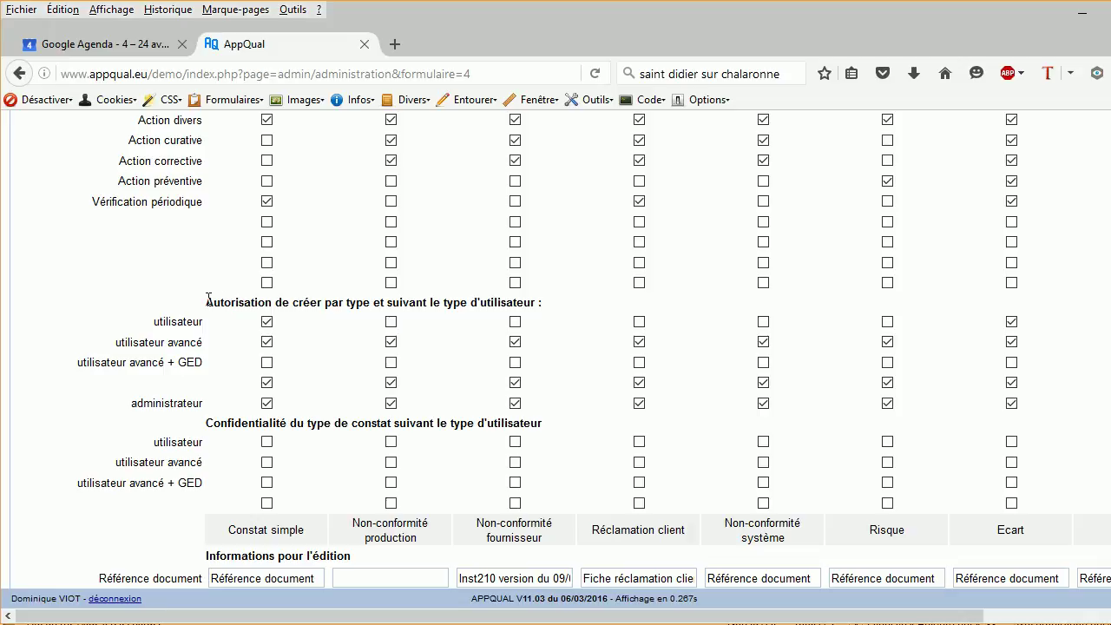
pyautogui.click(887, 363)
pyautogui.scroll(-1, 929, 379)
pyautogui.scroll(-6, 928, 379)
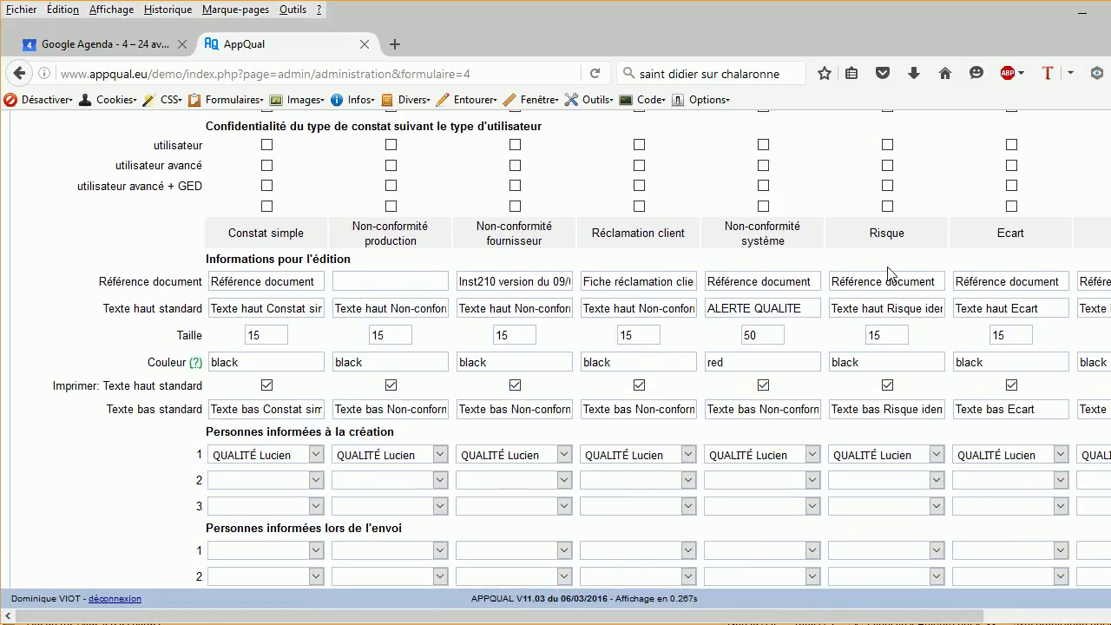
# - Clear the Référence document and Texte haut standard fields in the Risque type's edition information
pyautogui.moveTo(939, 282); pyautogui.dragTo(786, 278)
pyautogui.press('Delete')
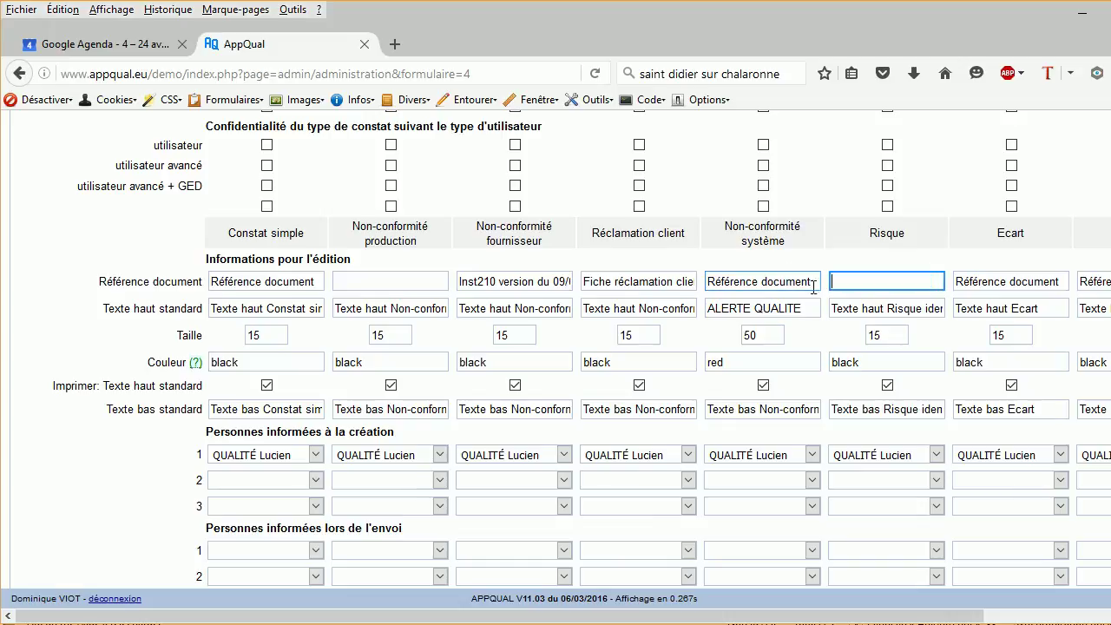
pyautogui.moveTo(835, 309); pyautogui.dragTo(949, 299)
pyautogui.write('T')
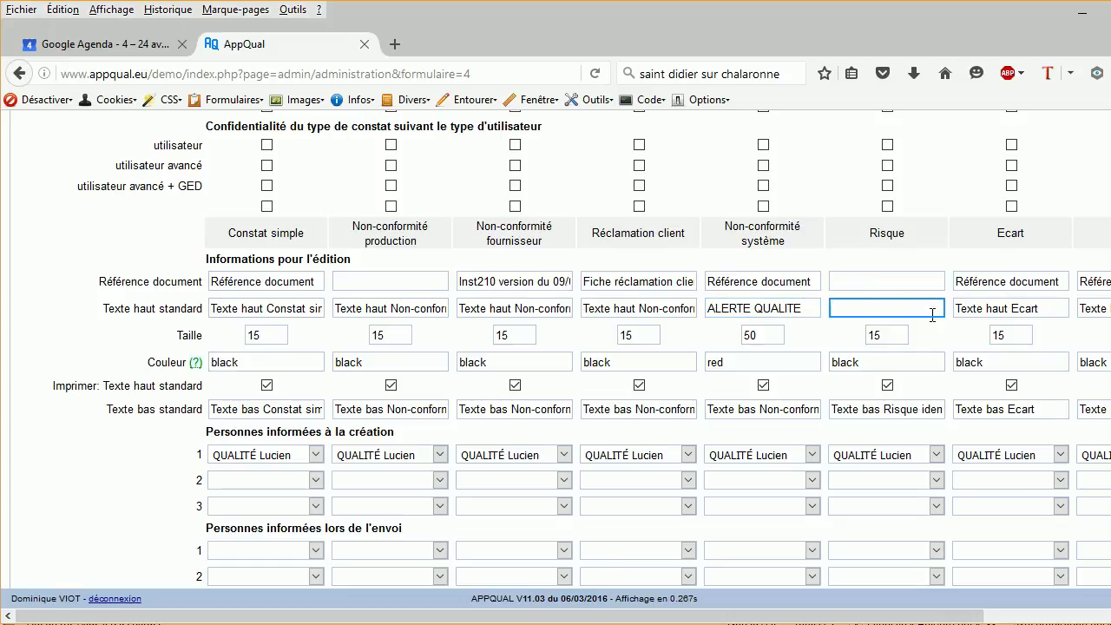
# - Remove the first person informed at creation for the Risque type and save the constat types
pyautogui.scroll(-4, 912, 318)
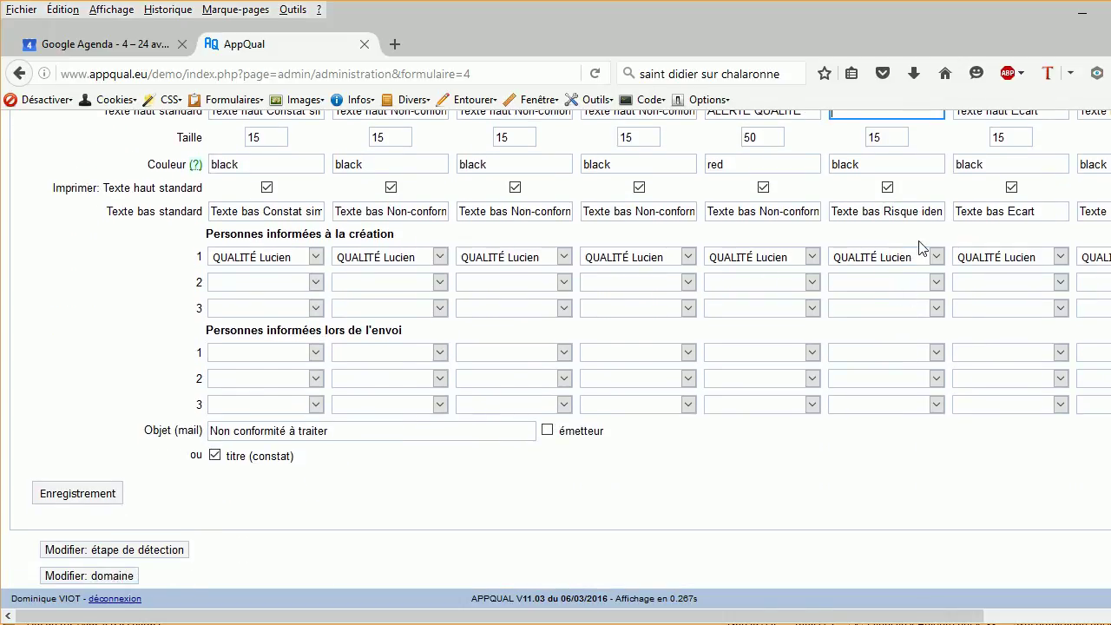
pyautogui.click(938, 257)
pyautogui.click(910, 288)
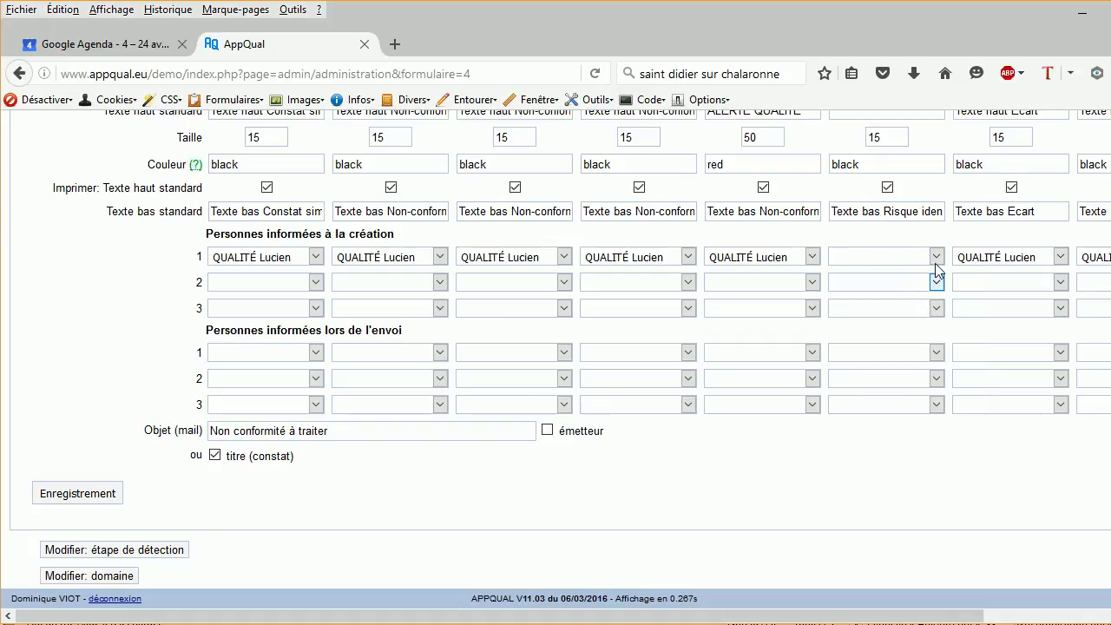
pyautogui.click(87, 495)
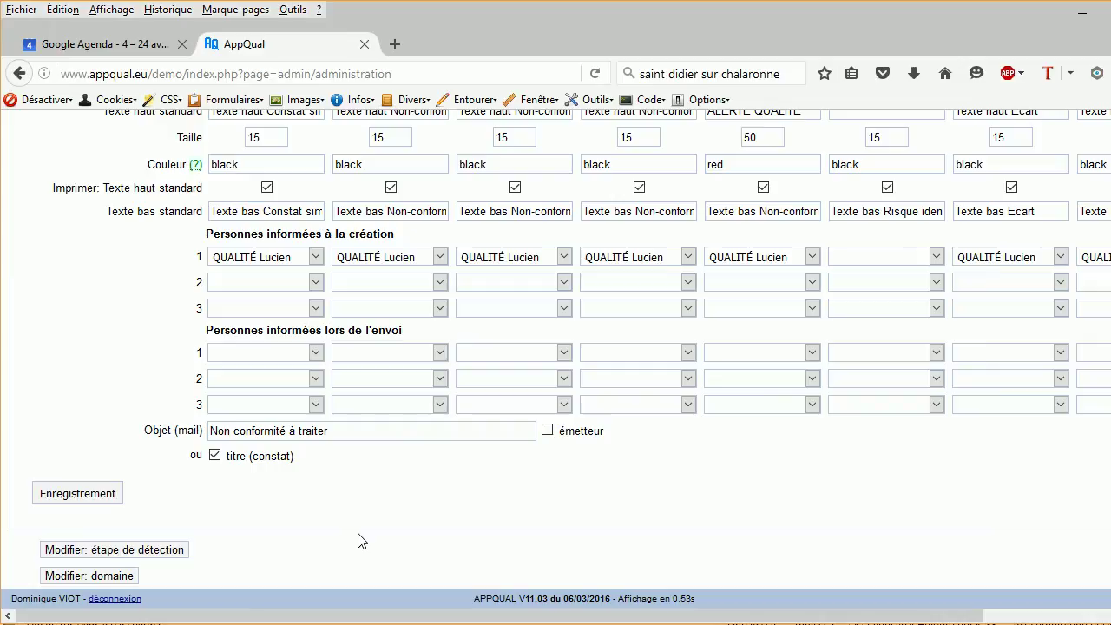
# - Open the type de risque list for editing, add électrique as its first item and save
pyautogui.scroll(-4, 362, 540)
pyautogui.scroll(-2, 361, 540)
pyautogui.scroll(-2, 359, 541)
pyautogui.click(140, 420)
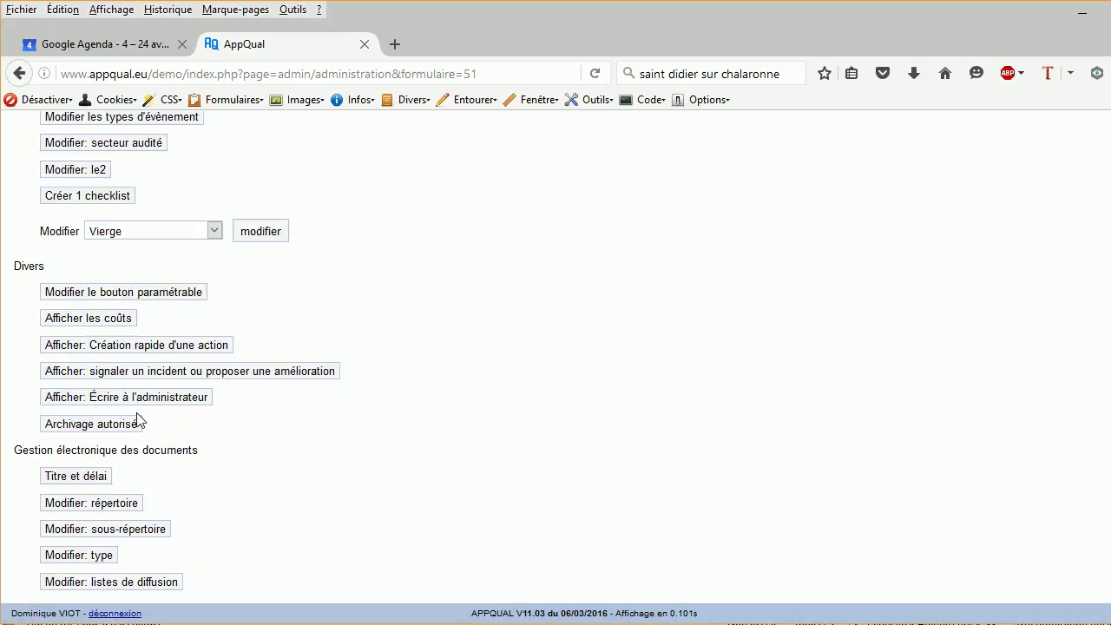
pyautogui.click(186, 306)
pyautogui.click(193, 355)
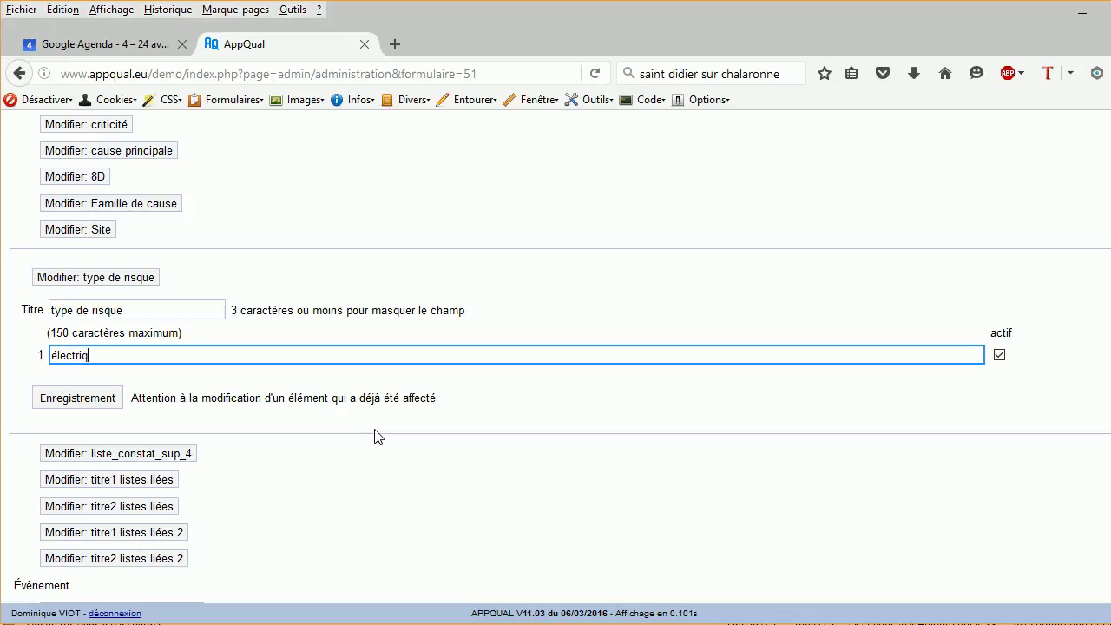
pyautogui.click(92, 398)
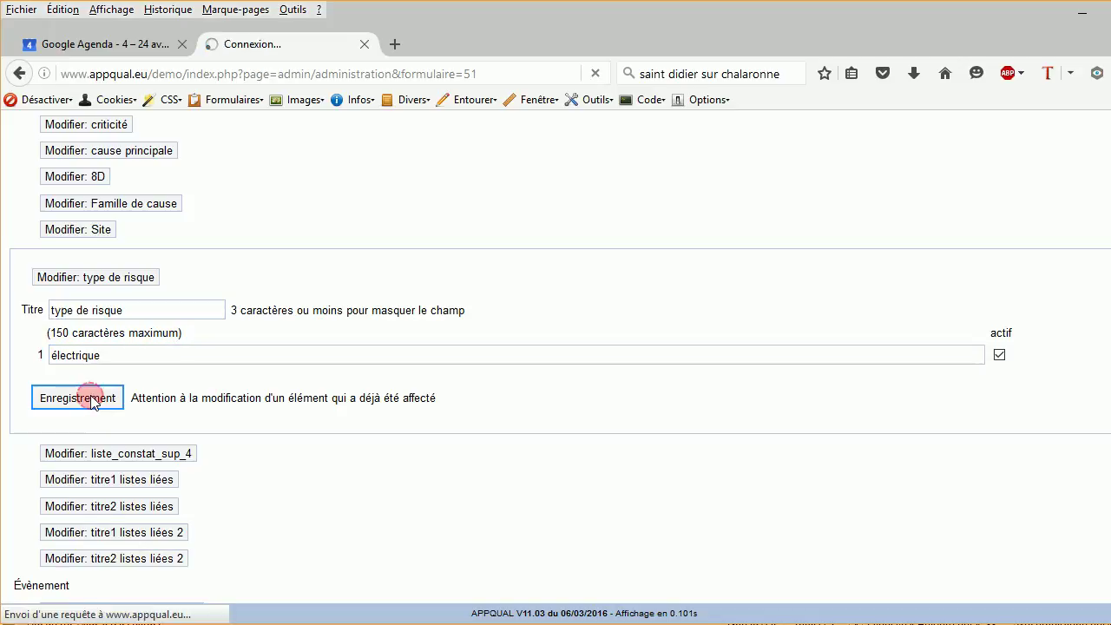
# - Add mécanique and pneumatique as the second and third items of the type de risque list, saving each
pyautogui.click(110, 378)
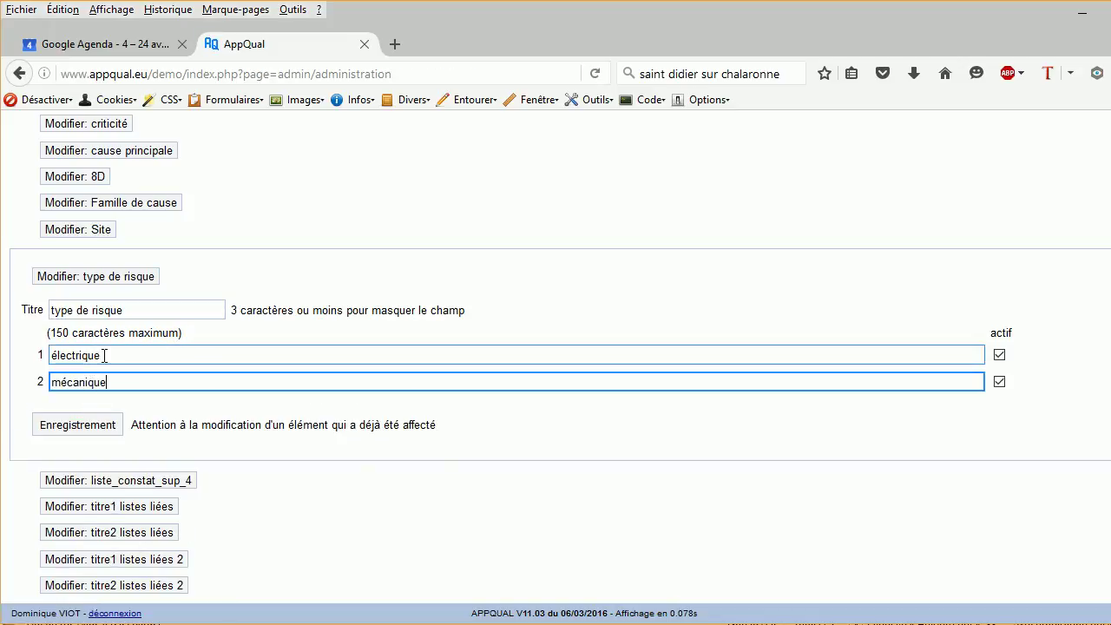
pyautogui.write('mécanique')
pyautogui.click(70, 425)
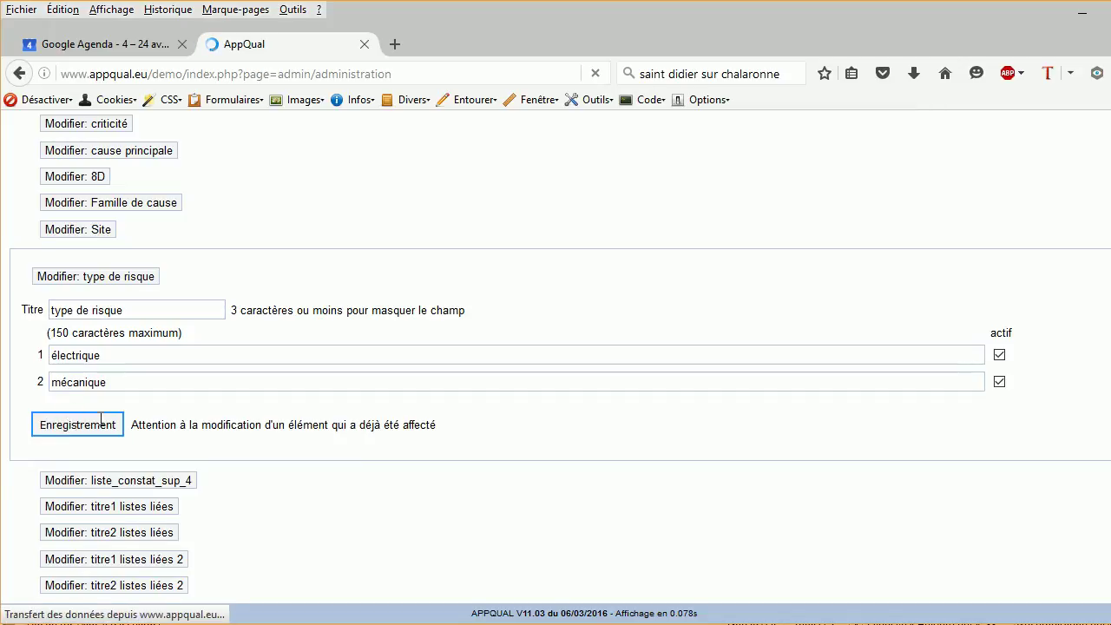
pyautogui.click(102, 418)
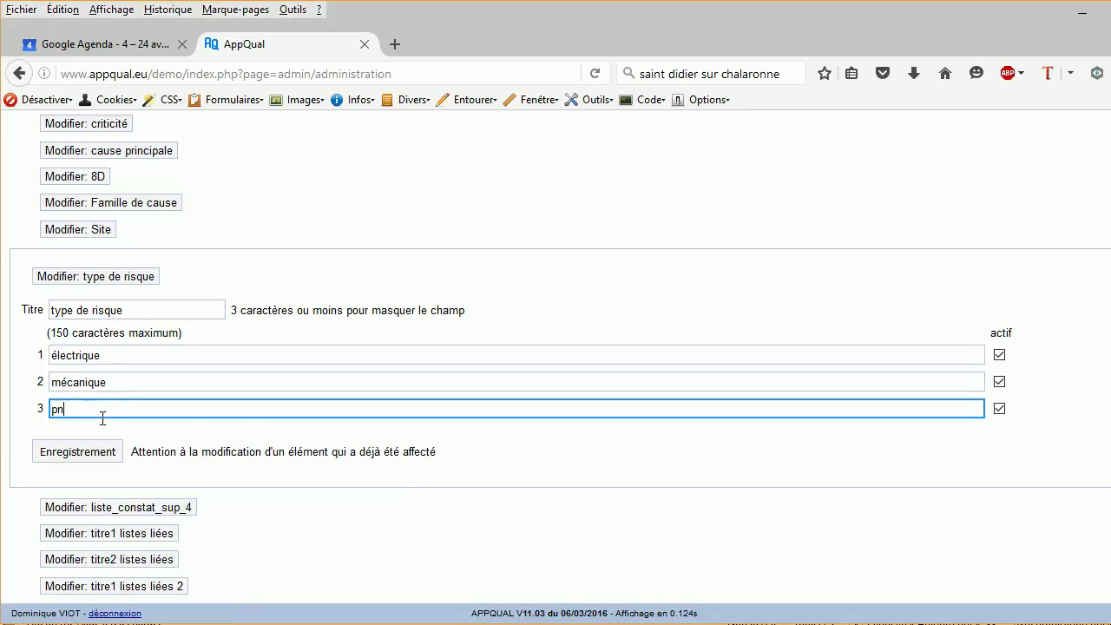
pyautogui.write('pneumatique')
pyautogui.click(98, 458)
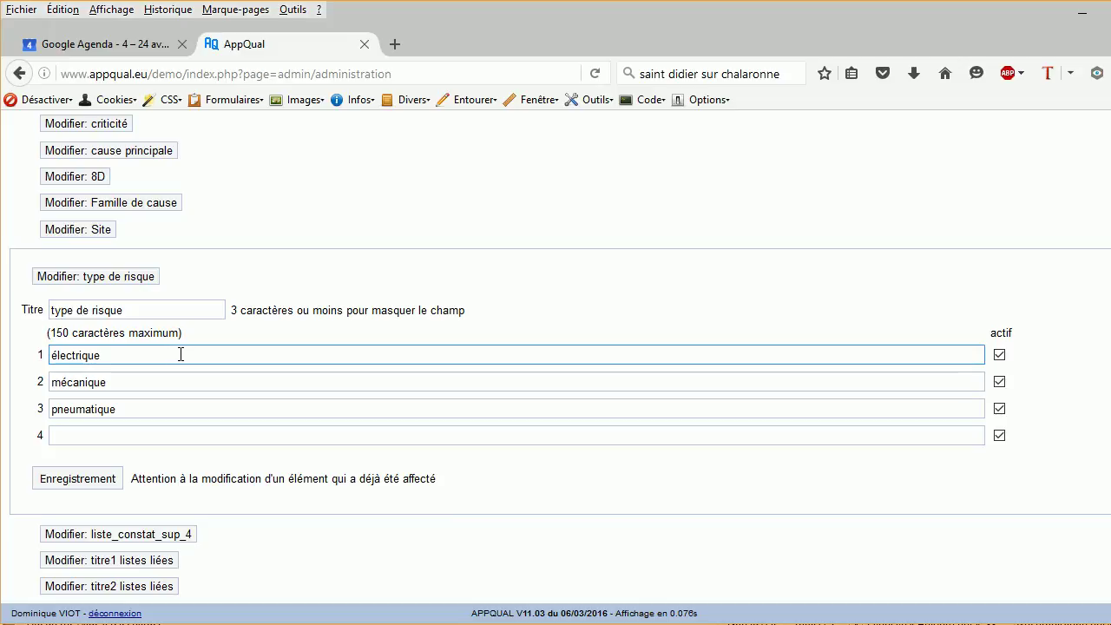
# - Open the event types for editing and add a type AMDEC with prefix AMD and minimum number 1
pyautogui.scroll(4, 182, 356)
pyautogui.scroll(-10, 183, 361)
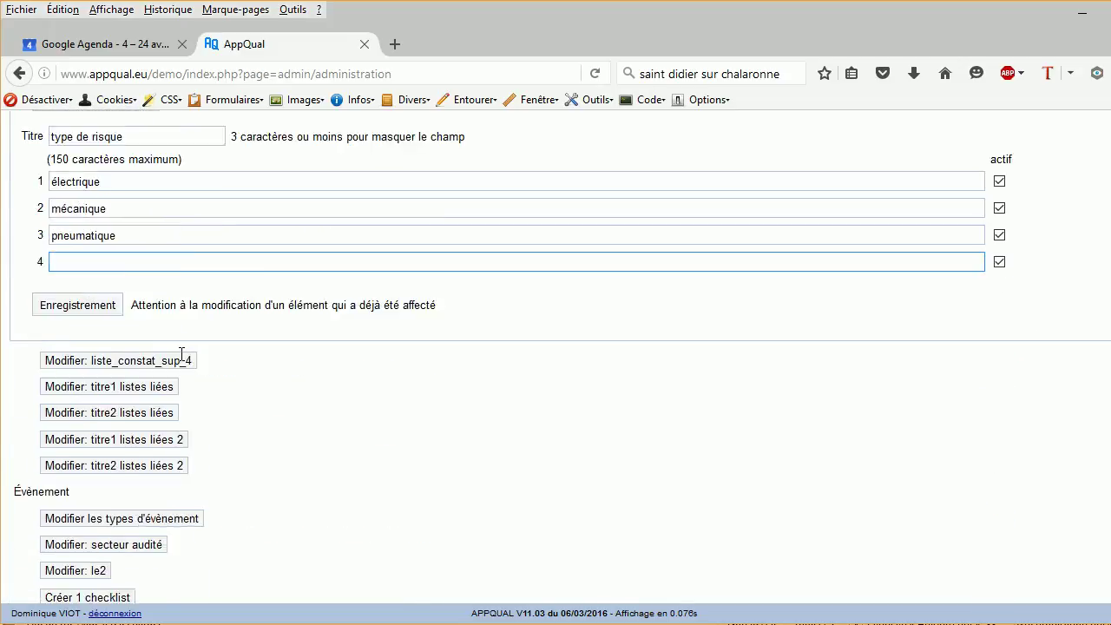
pyautogui.click(178, 401)
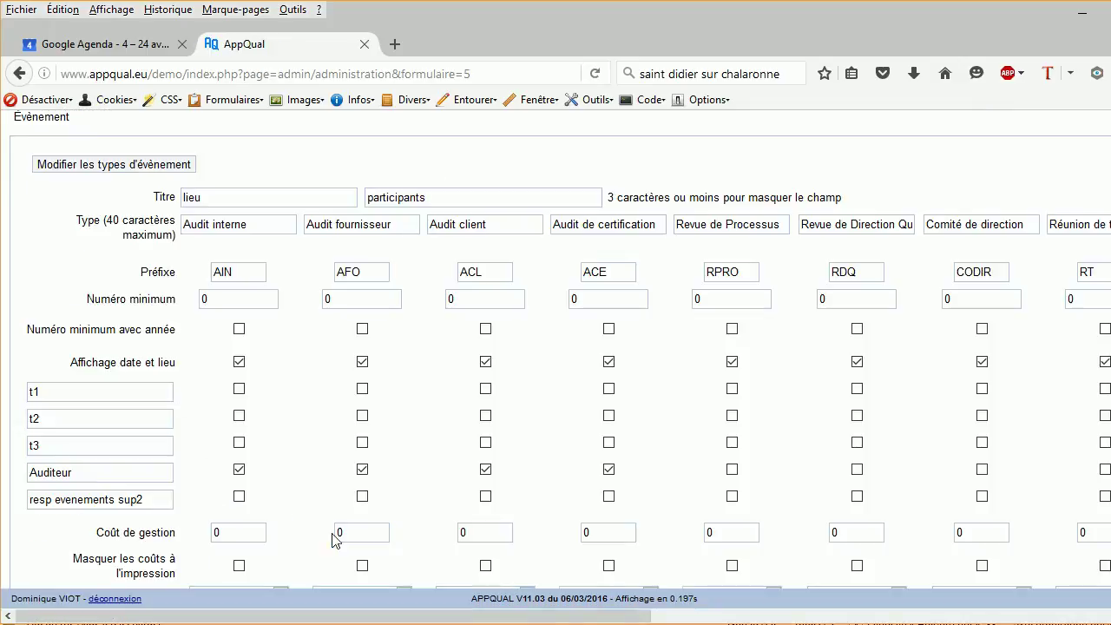
pyautogui.moveTo(341, 622); pyautogui.dragTo(834, 623)
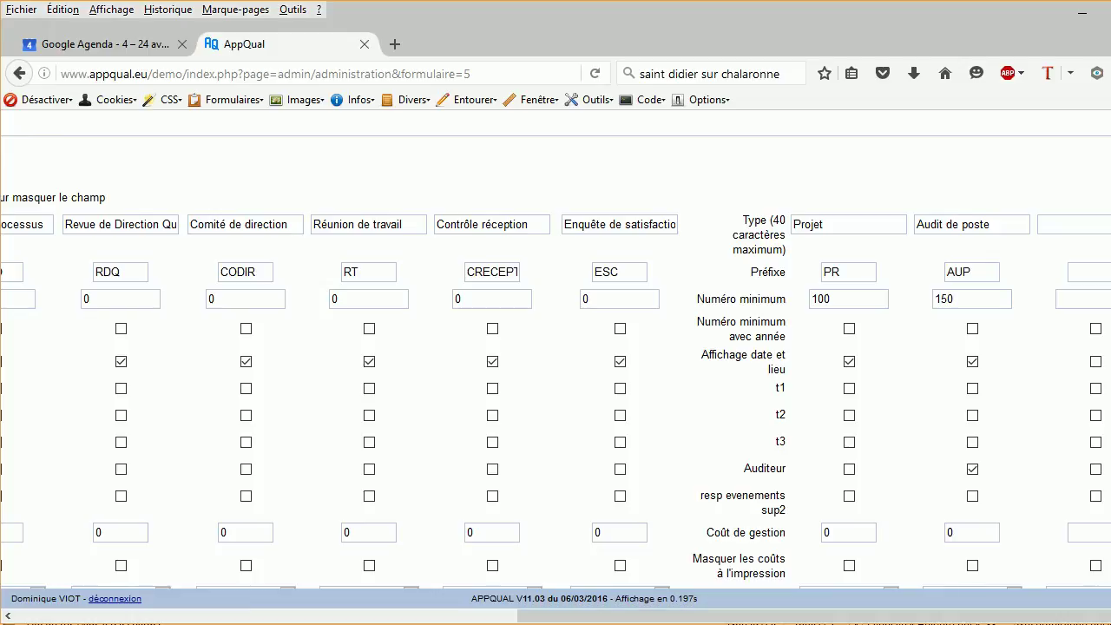
pyautogui.click(1057, 225)
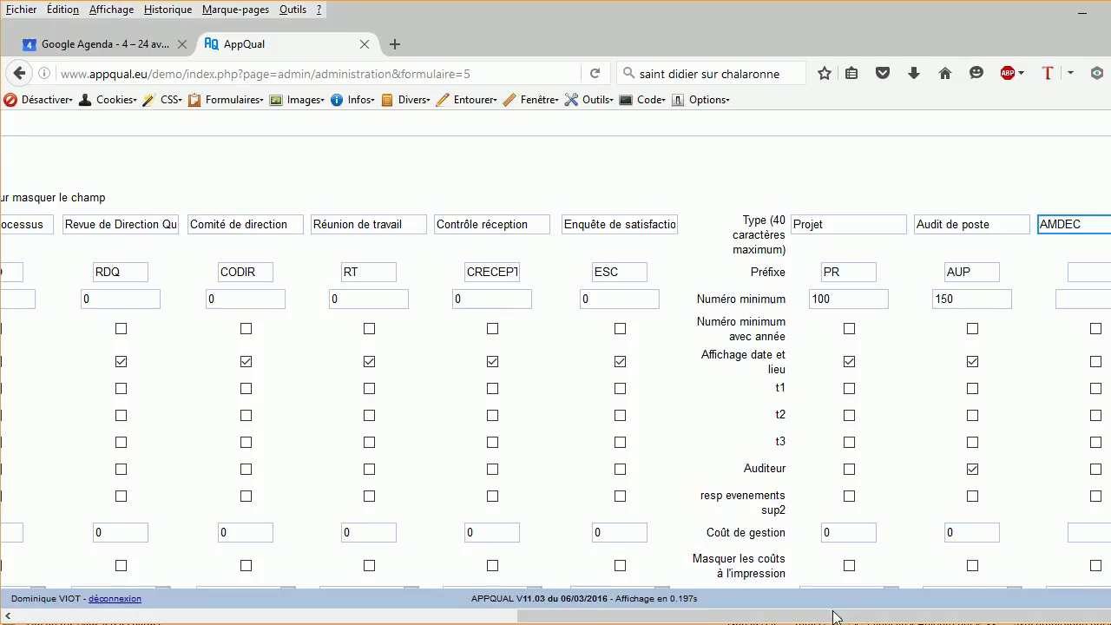
pyautogui.click(1110, 433)
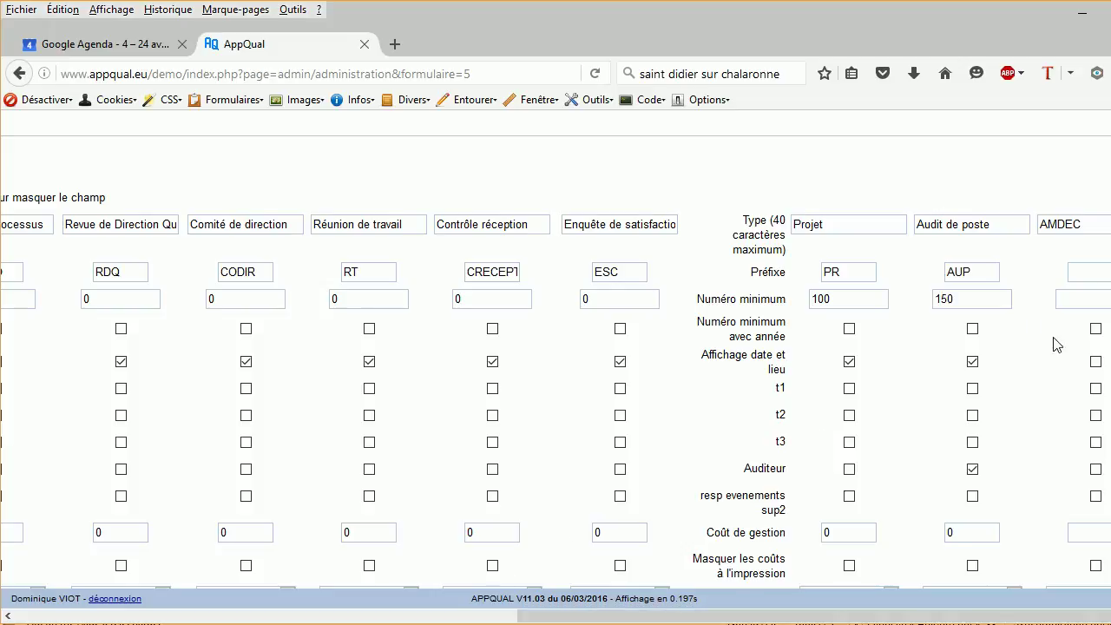
pyautogui.click(1074, 274)
pyautogui.click(1077, 304)
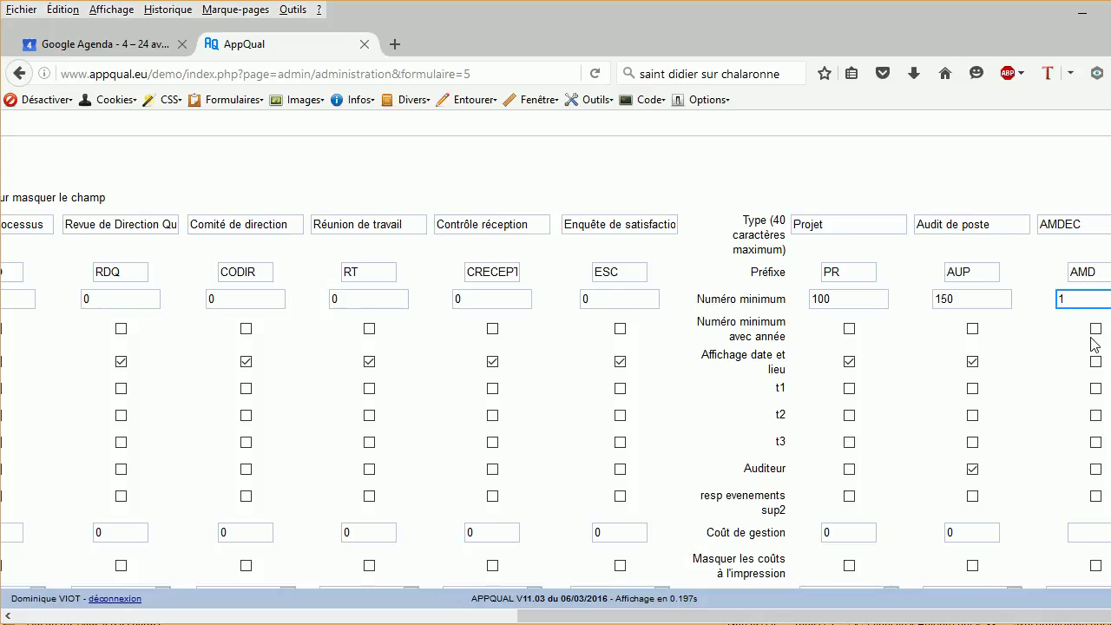
# - Enable the t1 field for the AMDEC event type and rename that field machine
pyautogui.scroll(-2, 1096, 344)
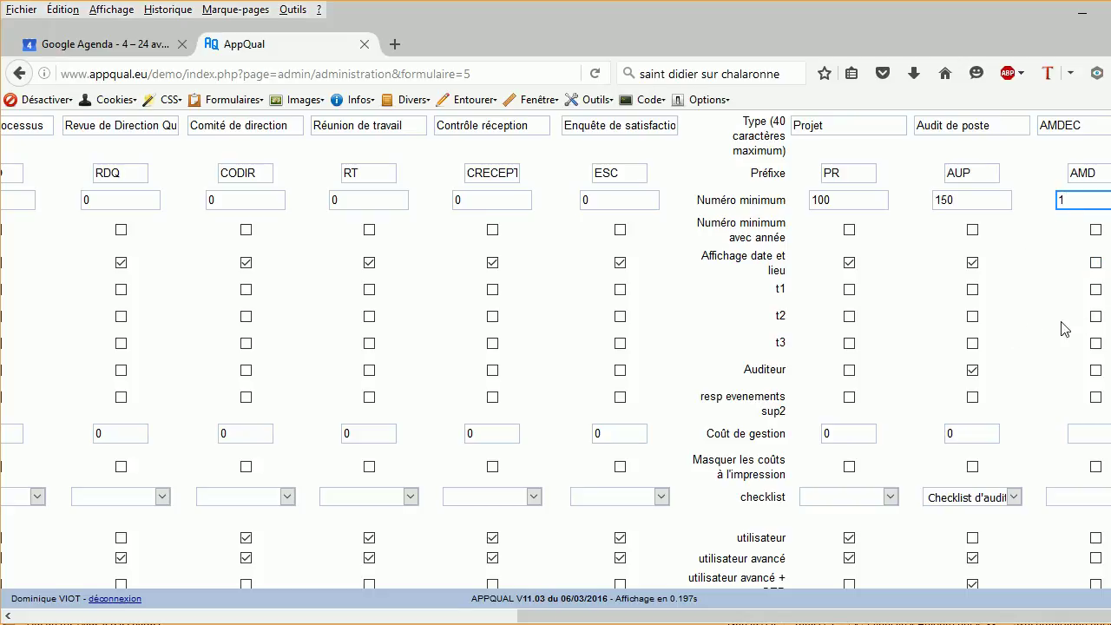
pyautogui.click(1095, 289)
pyautogui.moveTo(643, 618); pyautogui.dragTo(136, 598)
pyautogui.click(104, 294)
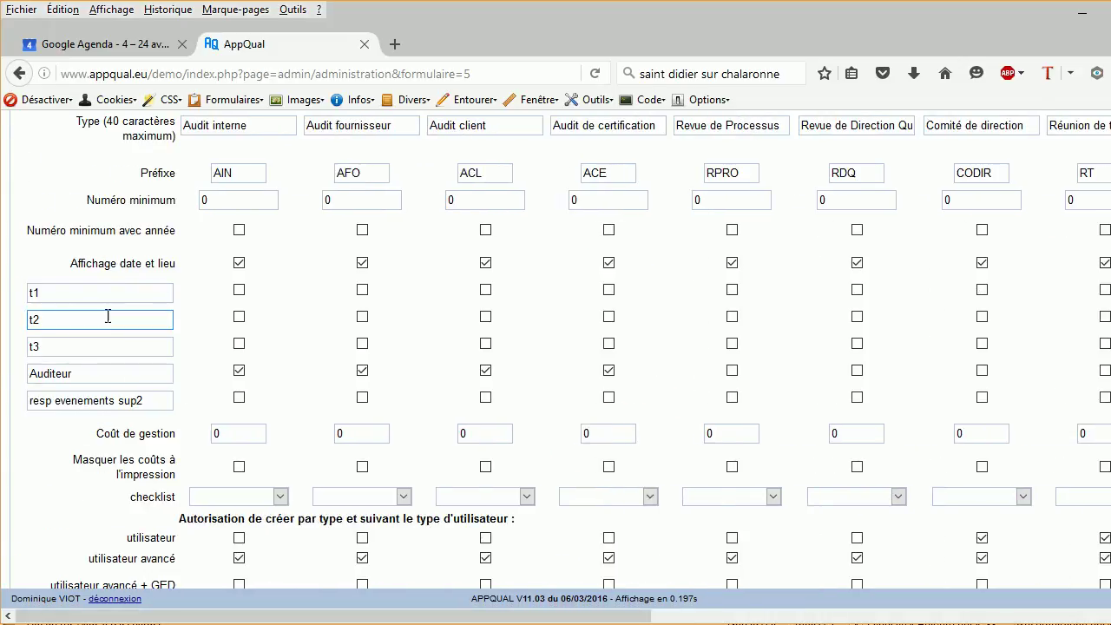
pyautogui.moveTo(71, 291); pyautogui.dragTo(17, 297)
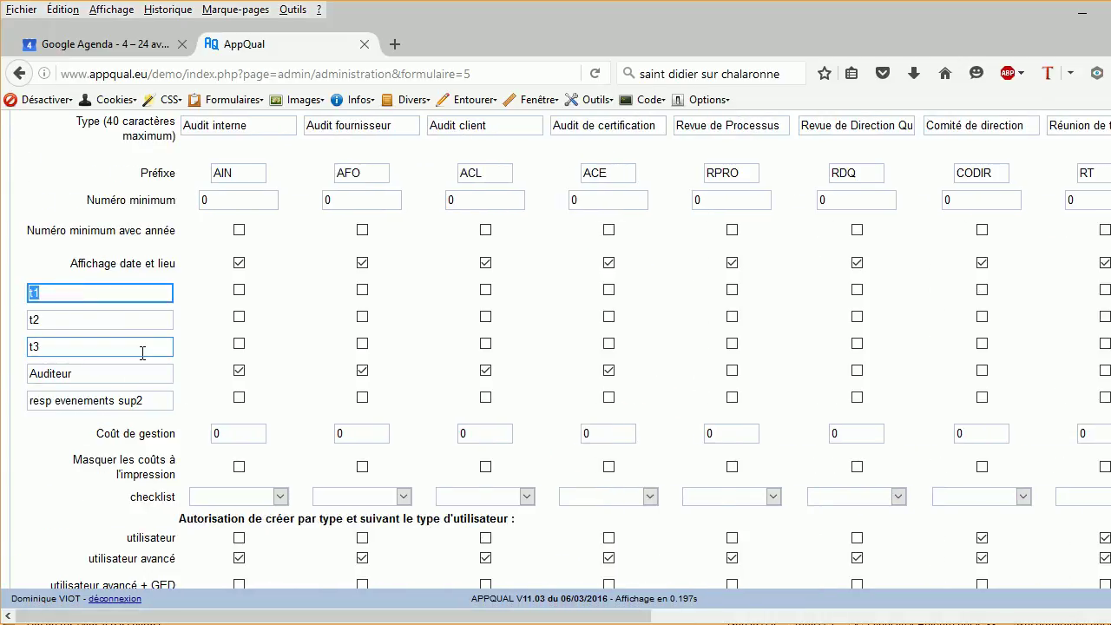
pyautogui.write('machine')
# - Enable the resp evenements sup2 field for the AMDEC event type and rename it animateur amdec
pyautogui.moveTo(260, 616); pyautogui.dragTo(763, 615)
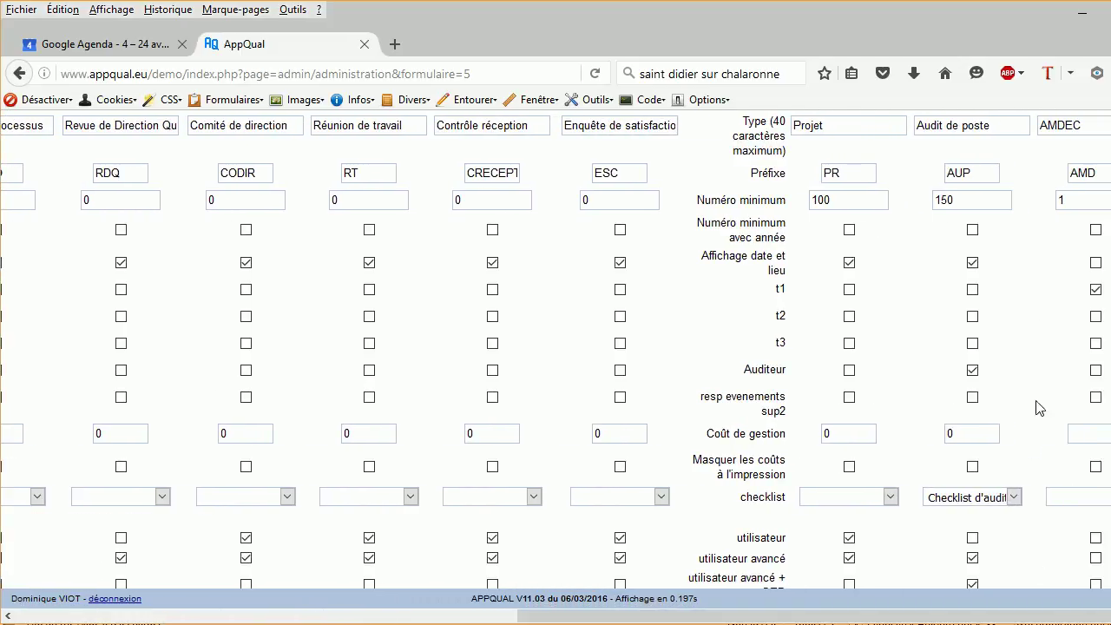
pyautogui.click(1096, 397)
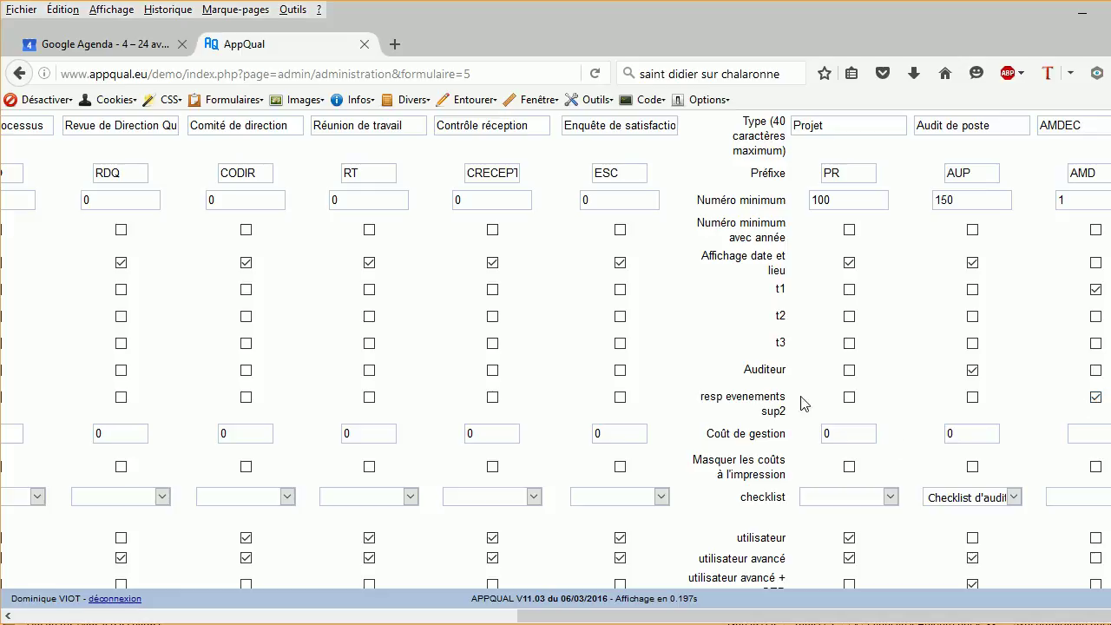
pyautogui.moveTo(745, 617); pyautogui.dragTo(208, 616)
pyautogui.click(146, 406)
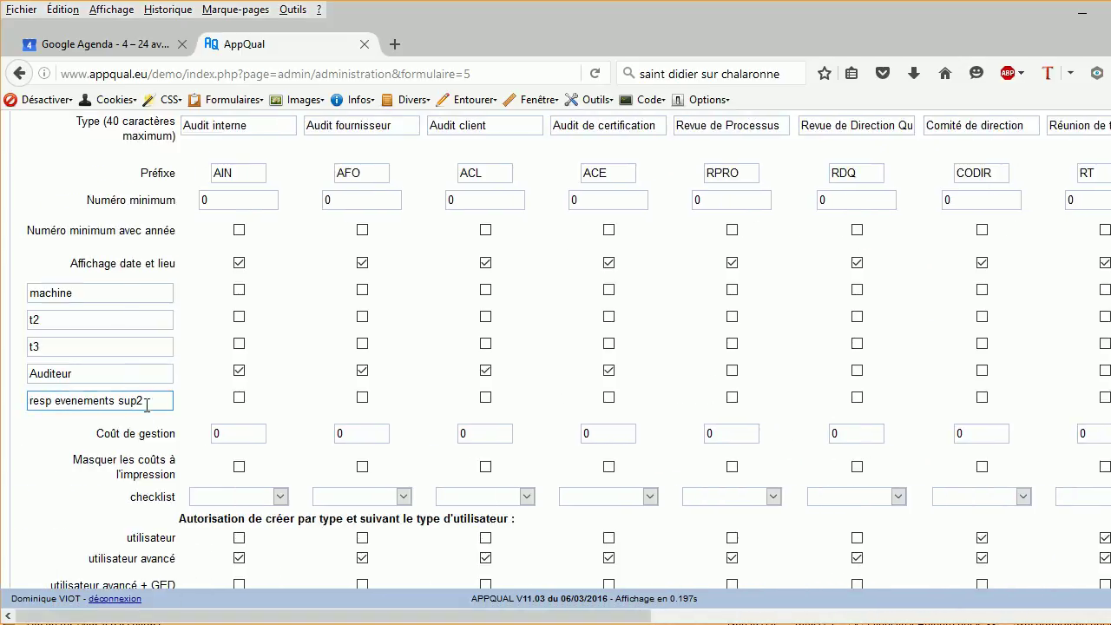
pyautogui.tripleClick(146, 402)
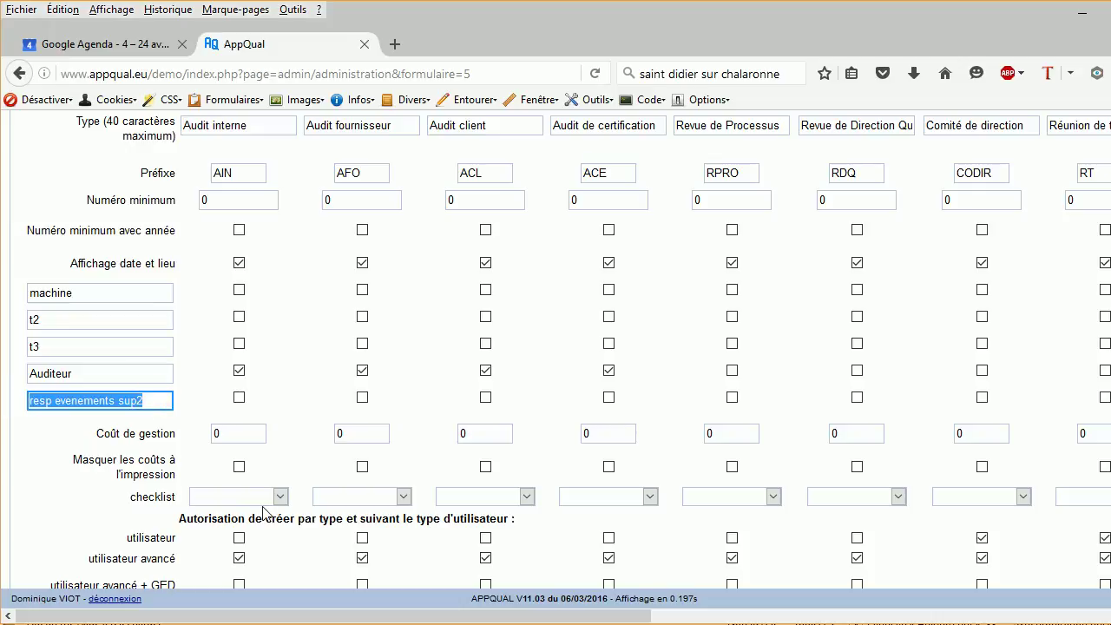
pyautogui.write('animateur')
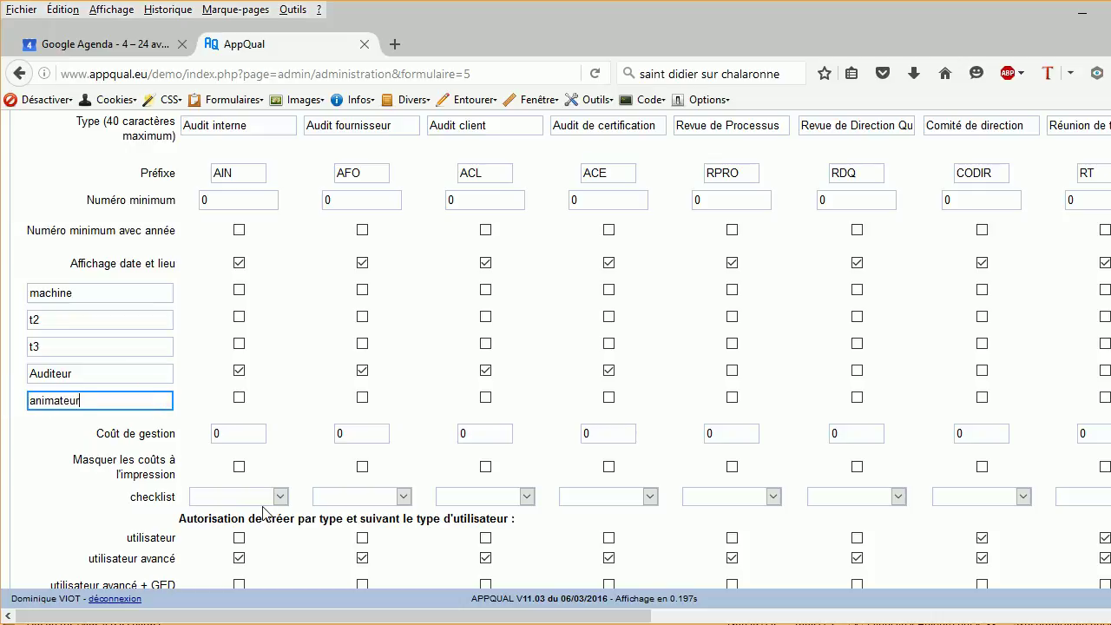
pyautogui.write(' amdec')
# - Authorise utilisateur avancé + GED, the unnamed user type below it and administrateur to create AMDEC events
pyautogui.moveTo(495, 616); pyautogui.dragTo(999, 616)
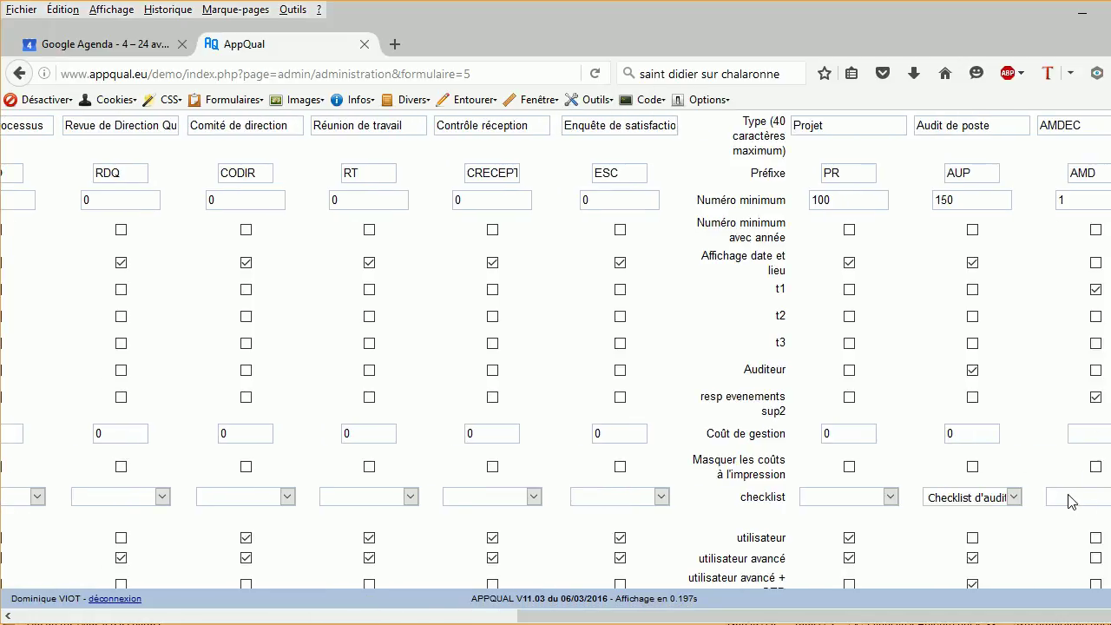
pyautogui.scroll(-5, 1070, 502)
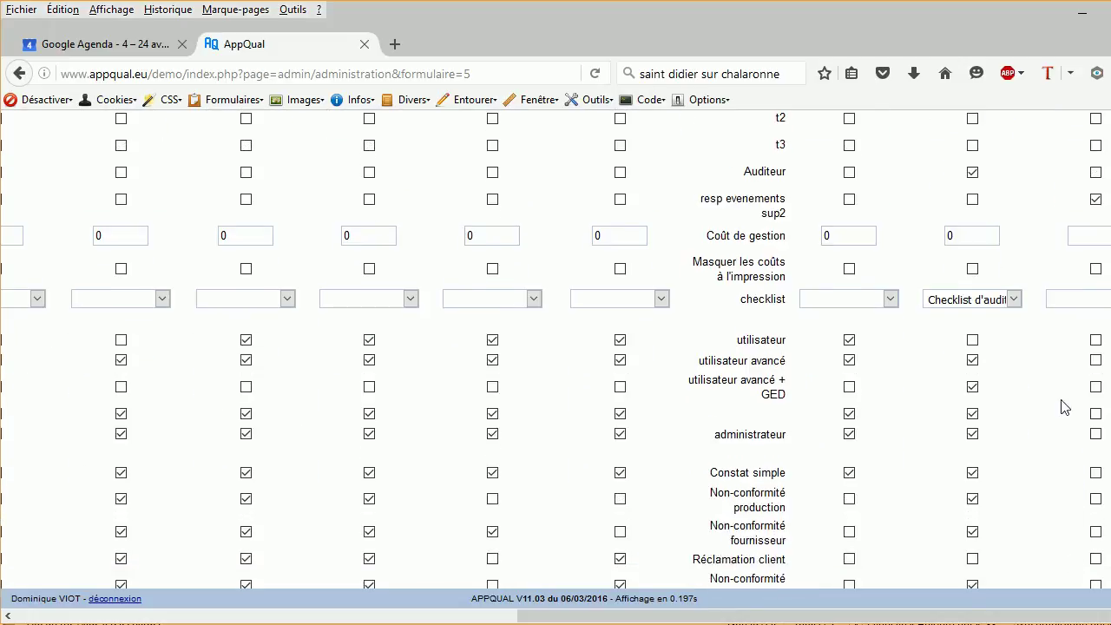
pyautogui.click(1096, 387)
pyautogui.click(1096, 413)
pyautogui.click(1095, 435)
# - Allow the Constat simple and Risque constat types for AMDEC events
pyautogui.scroll(-2, 1040, 502)
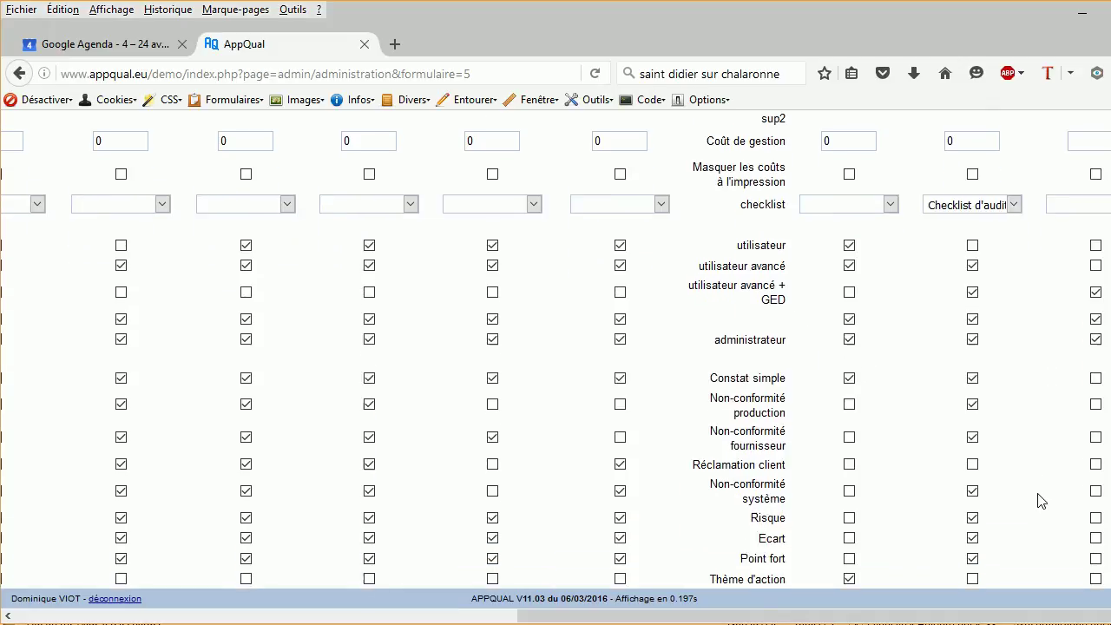
pyautogui.click(1096, 373)
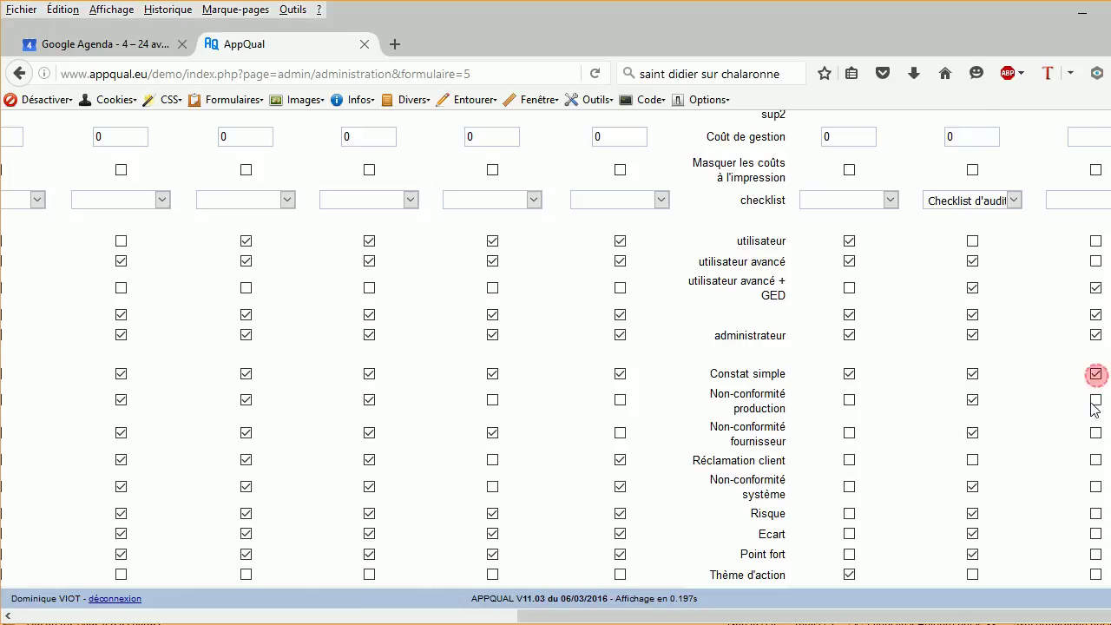
pyautogui.click(1096, 514)
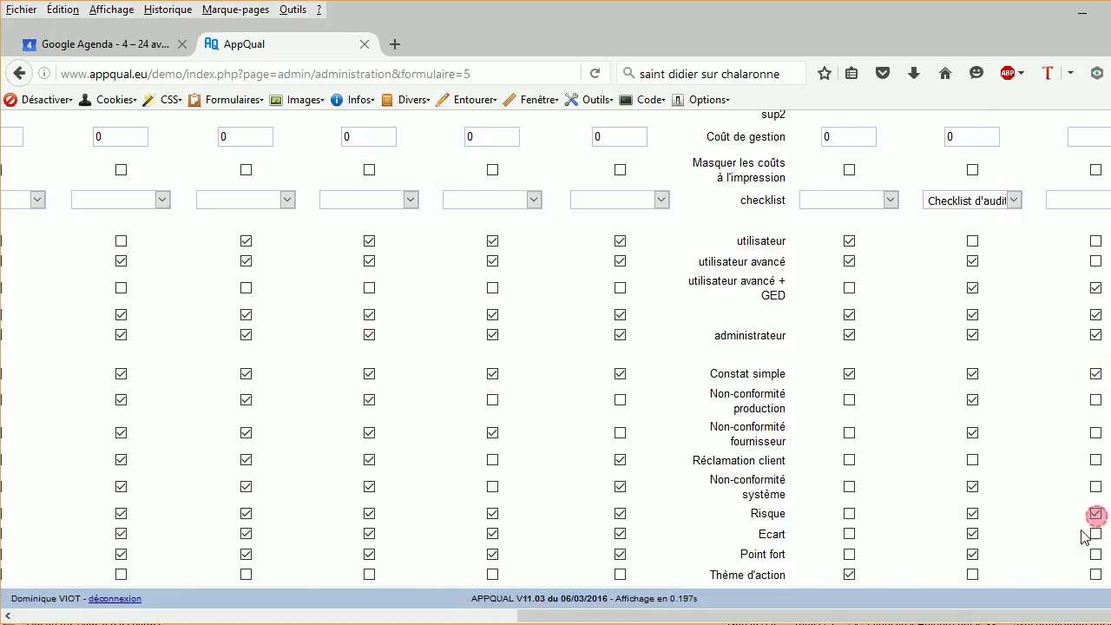
# - Authorise the Action divers action type for AMDEC events and save the event types
pyautogui.scroll(-2, 1042, 450)
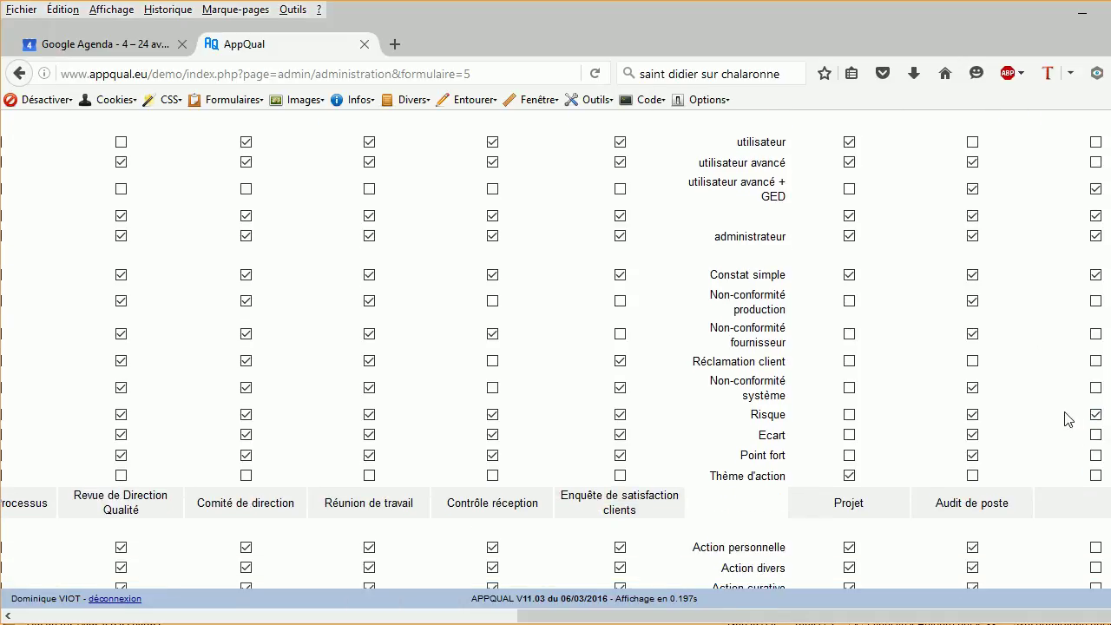
pyautogui.scroll(-4, 1062, 422)
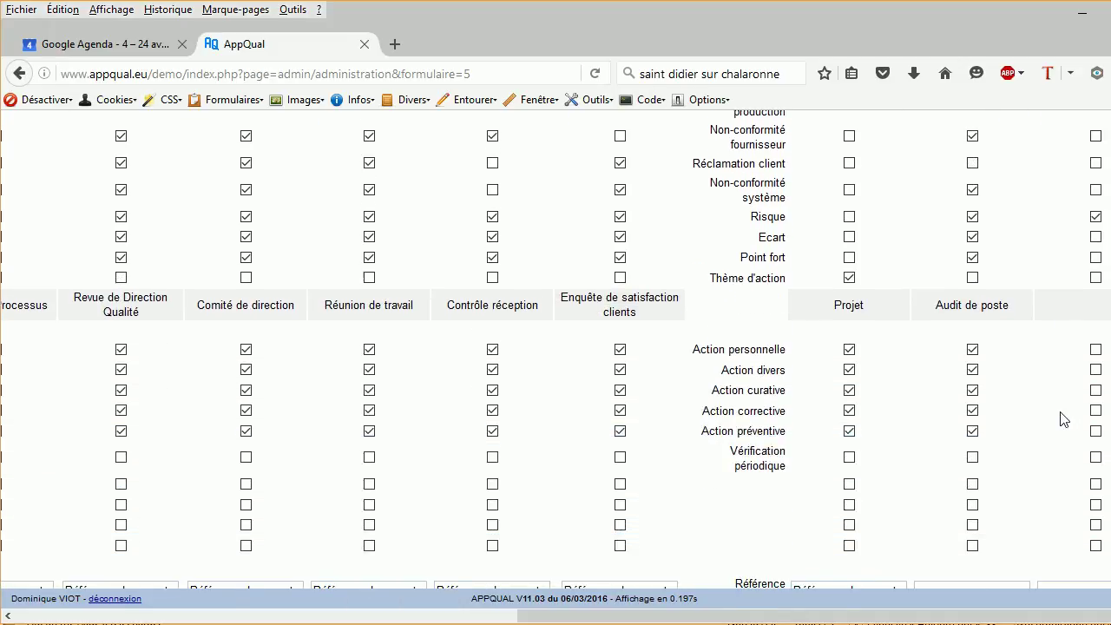
pyautogui.scroll(-2, 1064, 420)
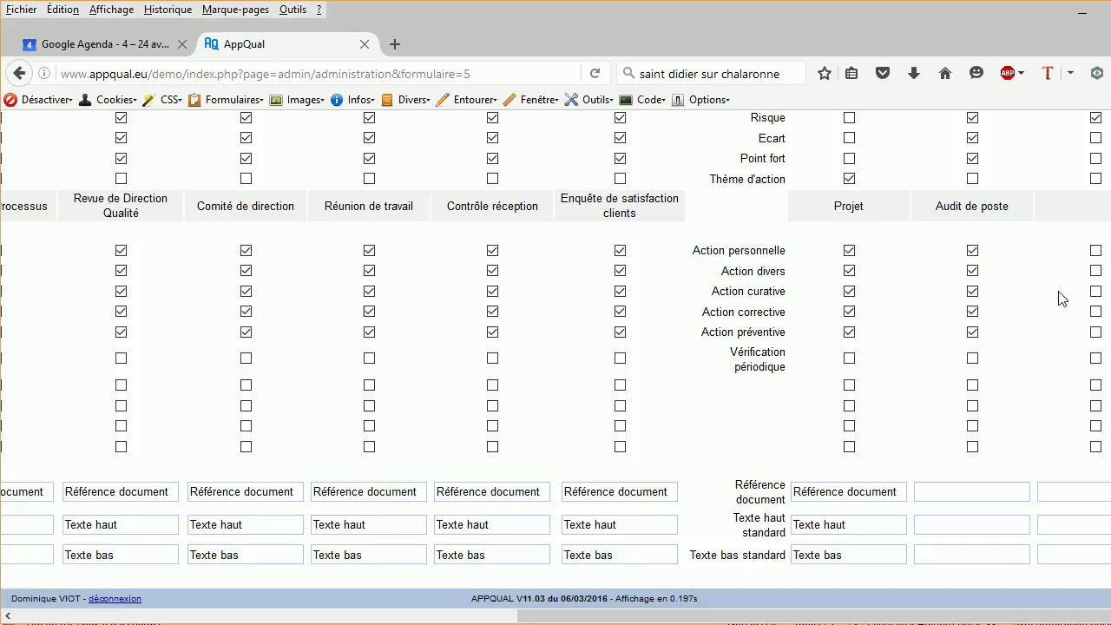
pyautogui.click(1096, 271)
pyautogui.scroll(-2, 1009, 340)
pyautogui.moveTo(919, 617); pyautogui.dragTo(70, 607)
pyautogui.click(78, 525)
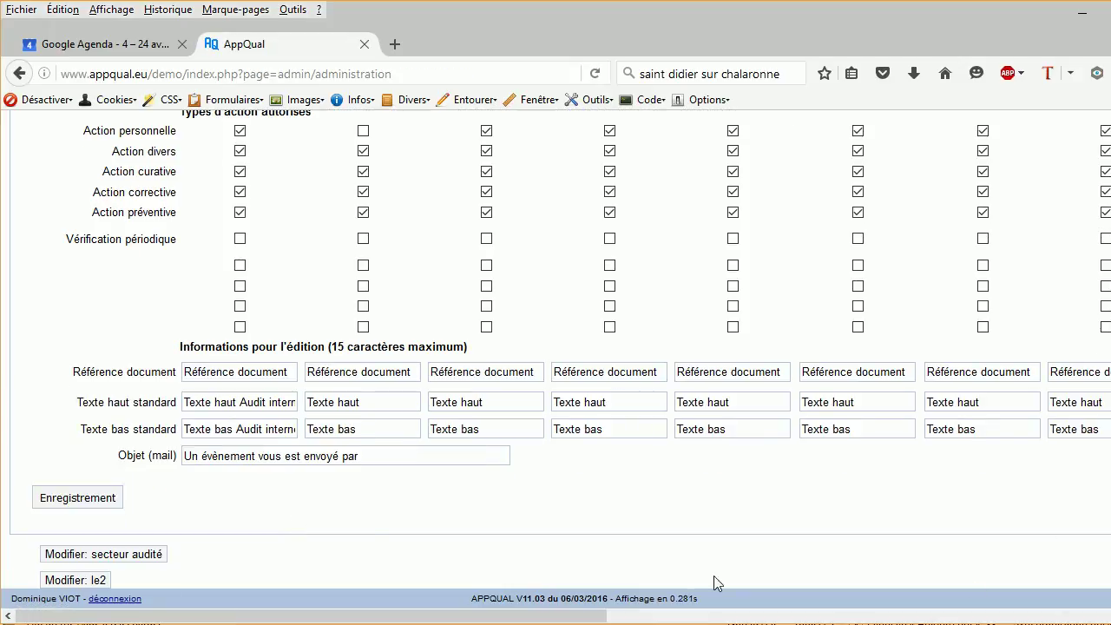
# - Create a new event of type AMDEC titled "Amdec machine 325"
pyautogui.scroll(15, 560, 475)
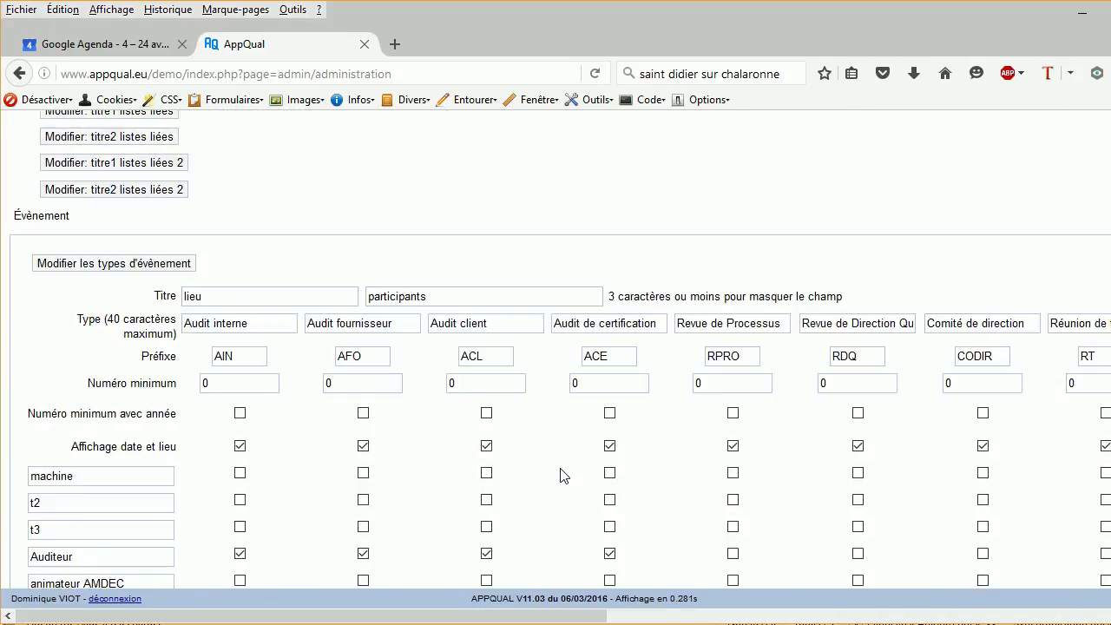
pyautogui.scroll(10, 560, 475)
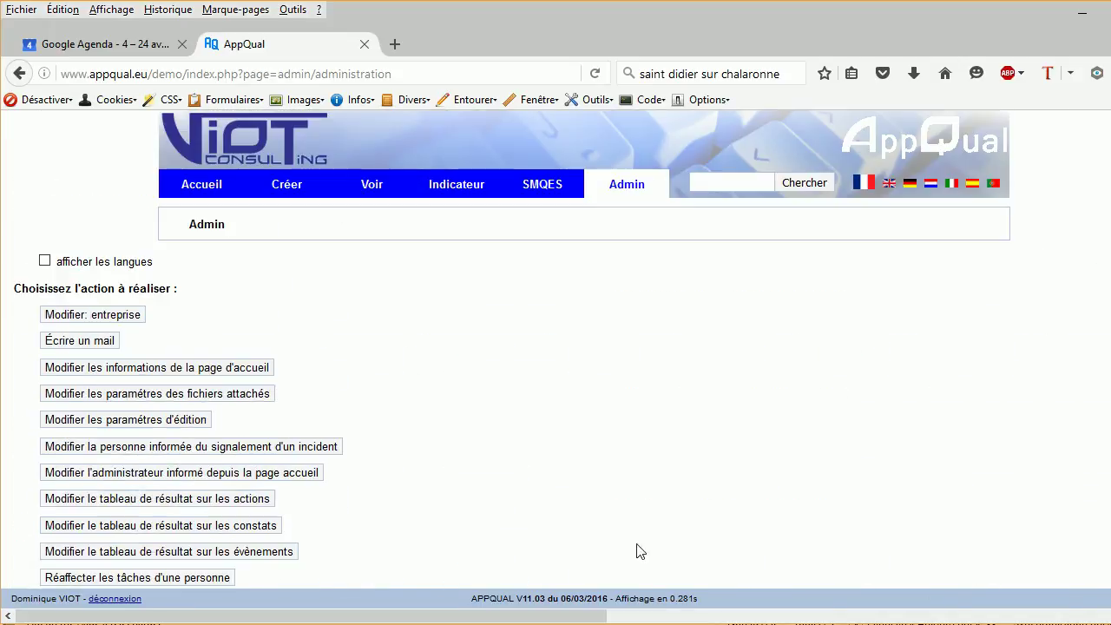
pyautogui.moveTo(291, 190)
pyautogui.click(292, 272)
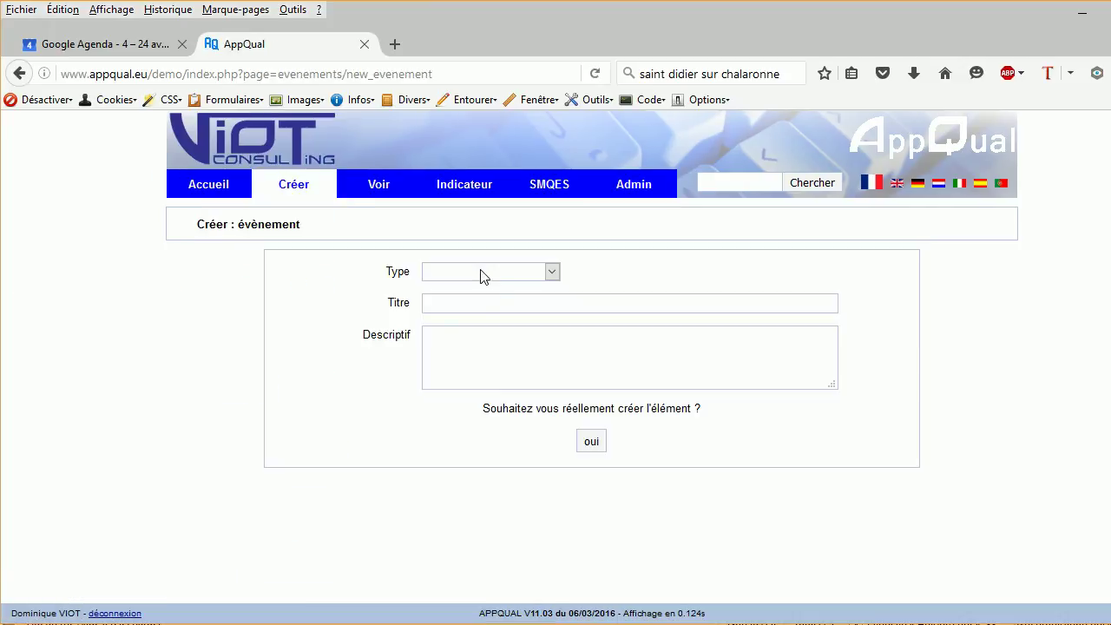
pyautogui.click(479, 273)
pyautogui.click(460, 300)
pyautogui.click(458, 310)
pyautogui.write('Amdec machine 325')
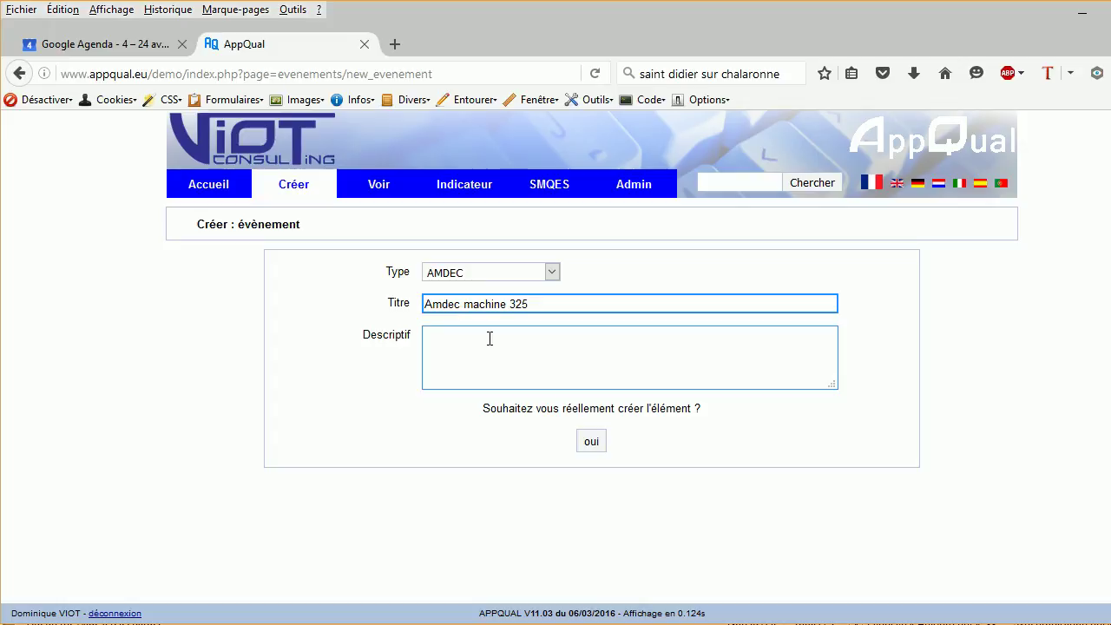
pyautogui.click(492, 339)
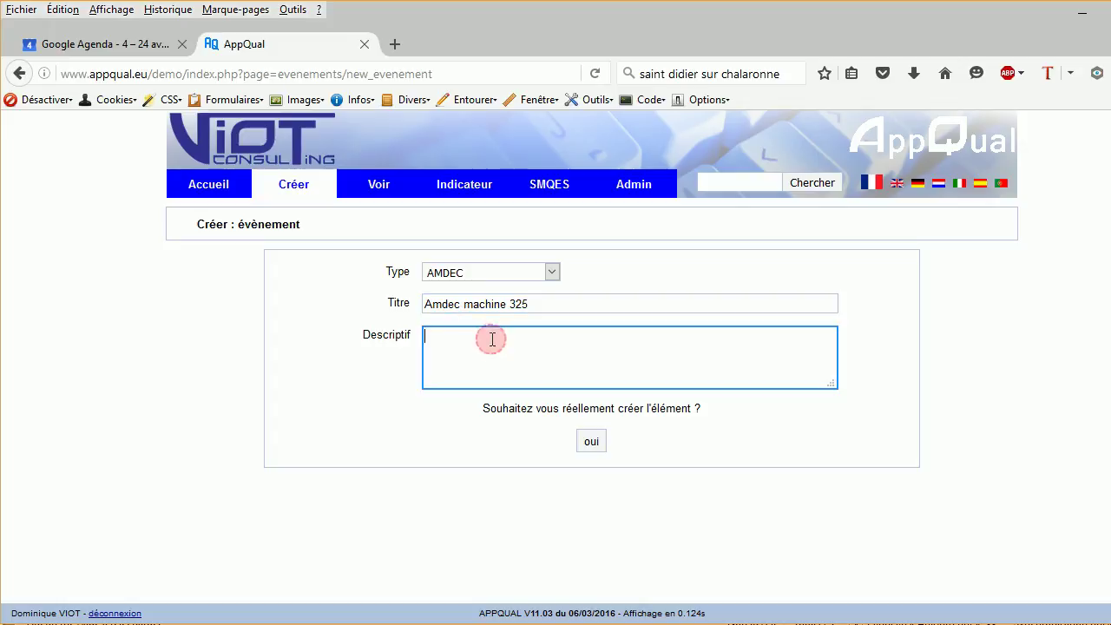
pyautogui.click(591, 441)
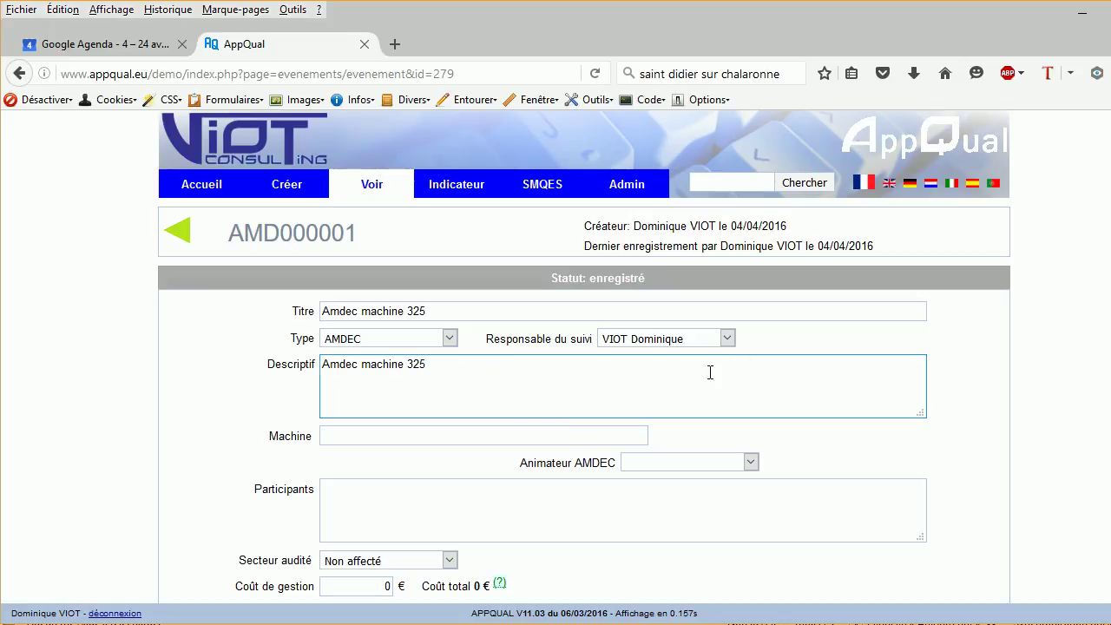
# - Set the event's Machine field to 325
pyautogui.click(478, 364)
pyautogui.click(507, 435)
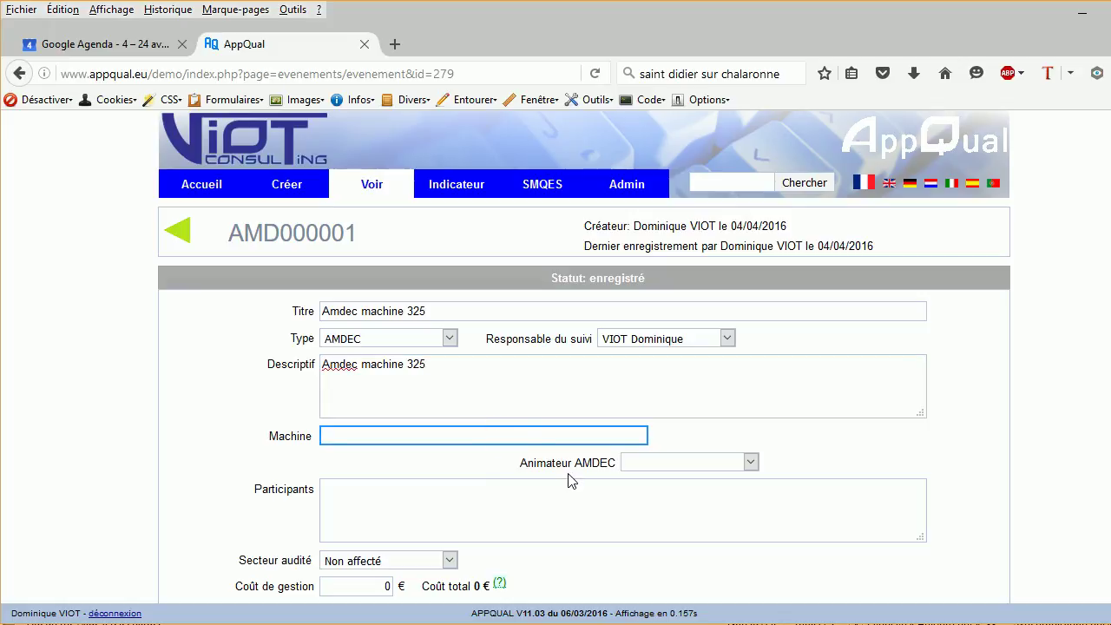
pyautogui.write('325')
# - Enter the first names of two participants on separate lines and save the event
pyautogui.scroll(-1, 298, 468)
pyautogui.scroll(-1, 298, 468)
pyautogui.click(338, 397)
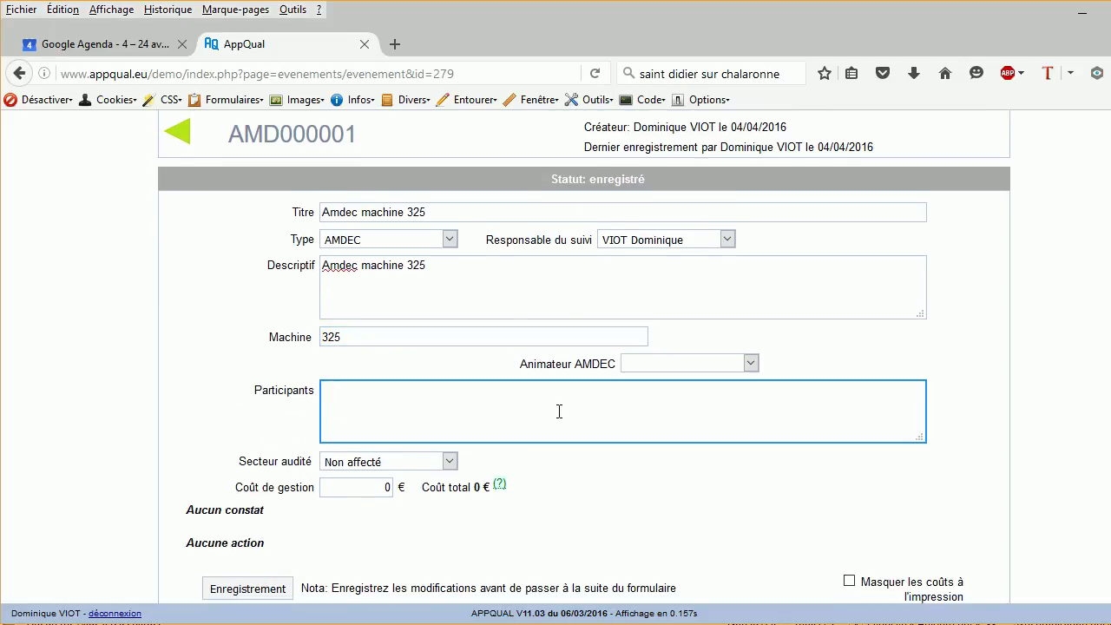
pyautogui.write('Robert')
pyautogui.press('Return')
pyautogui.write('Lucien')
pyautogui.scroll(-1, 577, 455)
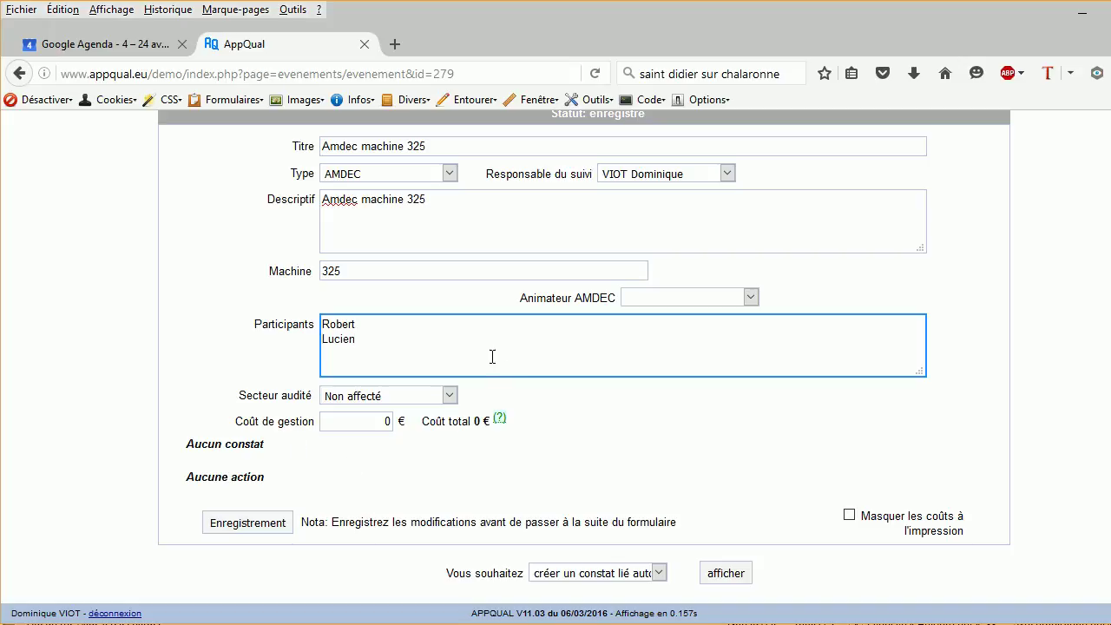
pyautogui.click(277, 528)
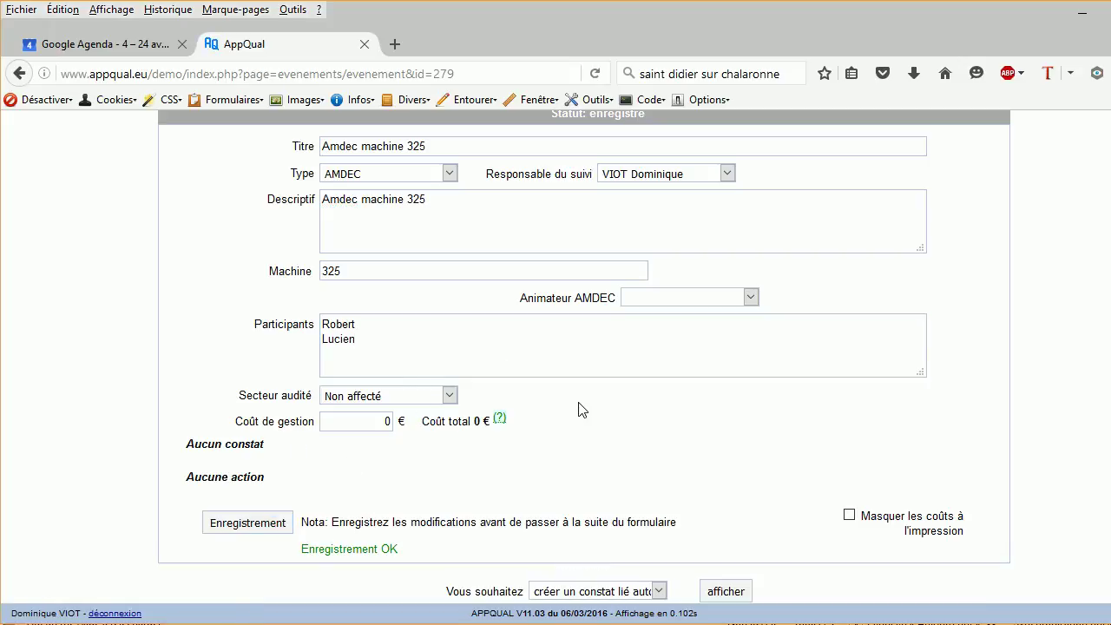
# - Display the form for creating a constat automatically linked to the AMDEC event
pyautogui.scroll(2, 582, 410)
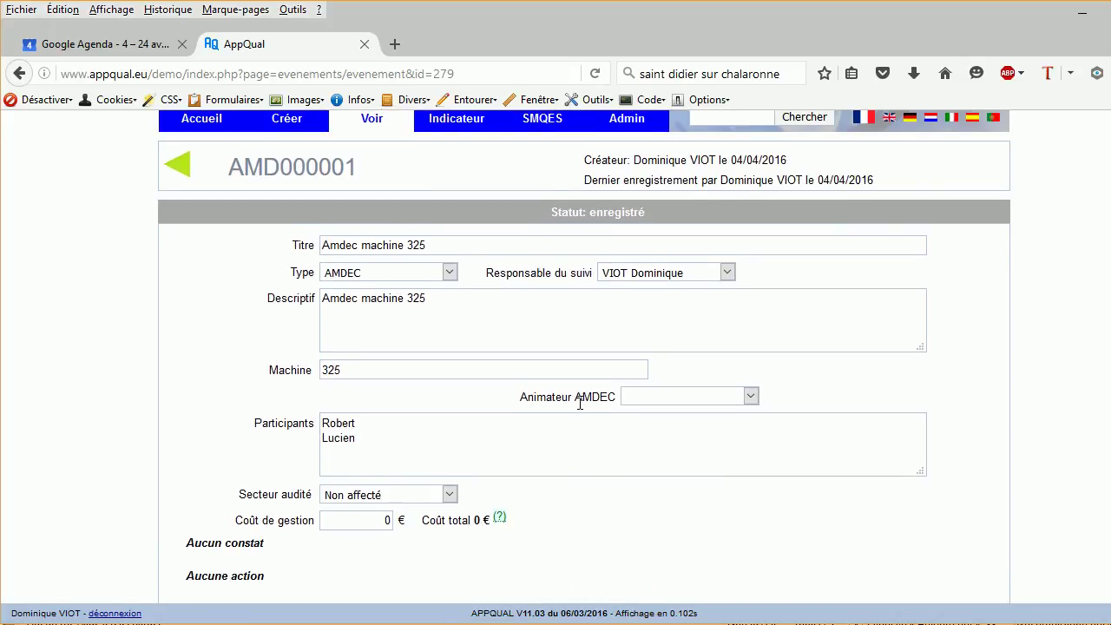
pyautogui.scroll(-2, 580, 402)
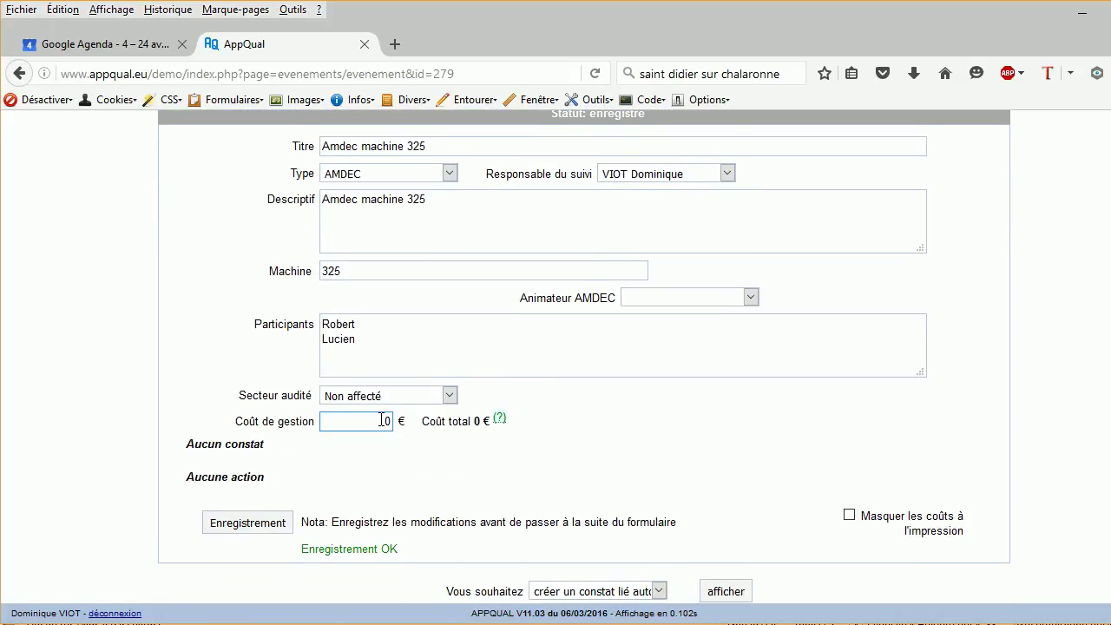
pyautogui.scroll(-1, 670, 446)
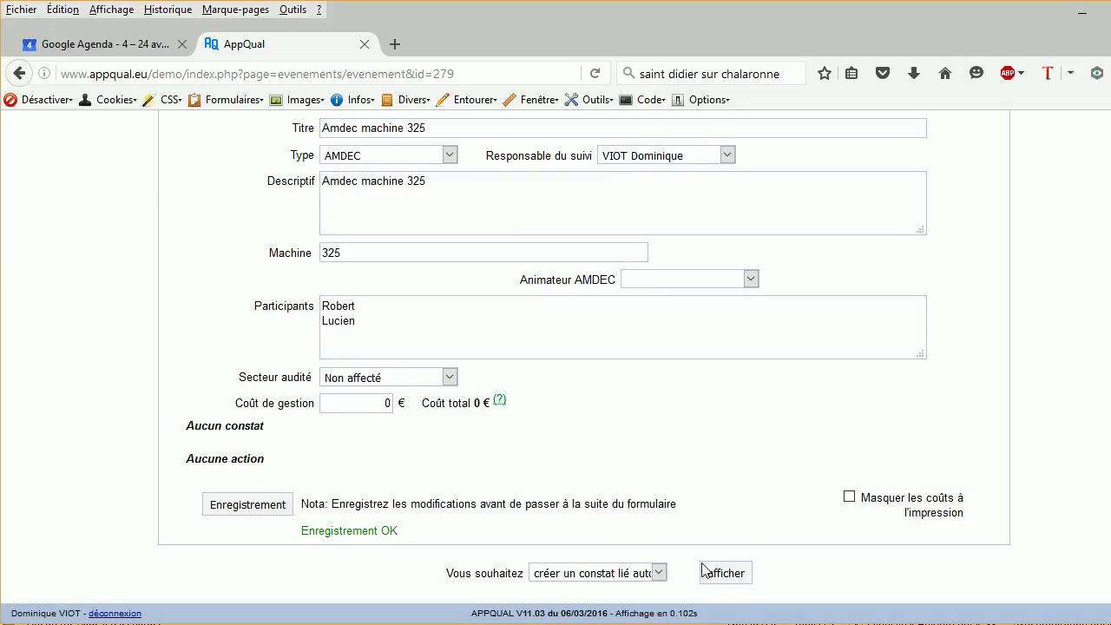
pyautogui.click(659, 573)
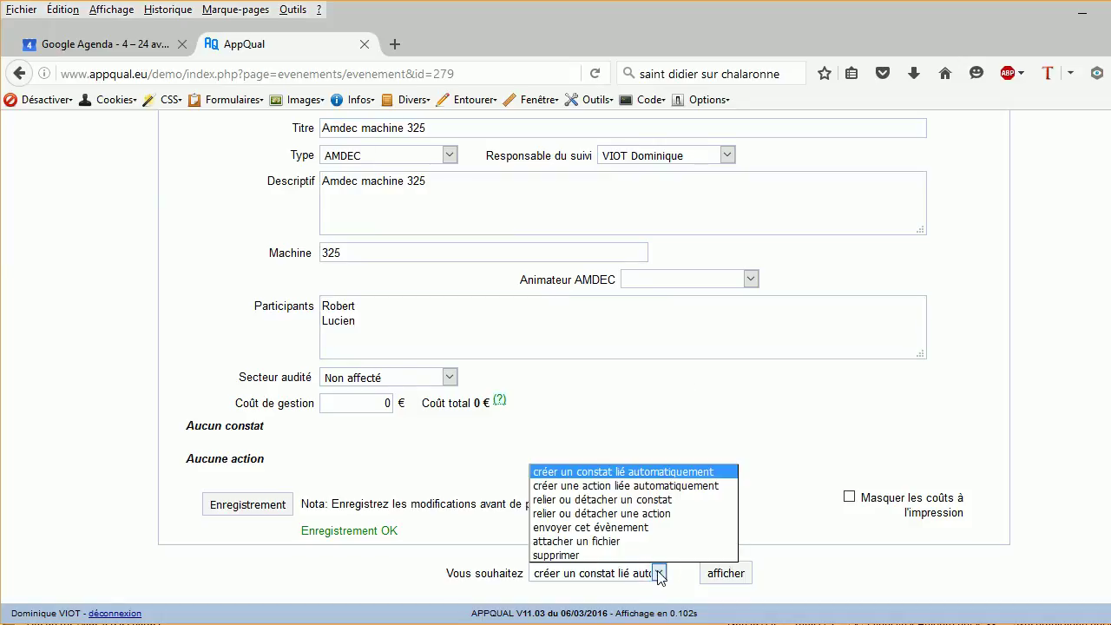
pyautogui.click(665, 472)
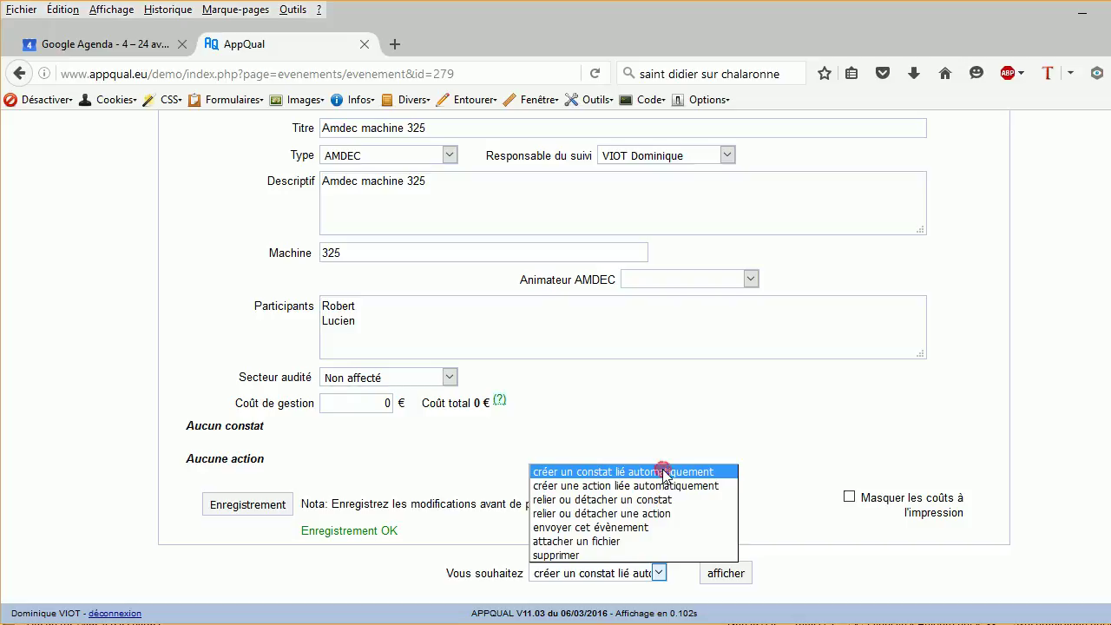
pyautogui.click(720, 576)
pyautogui.scroll(-3, 737, 484)
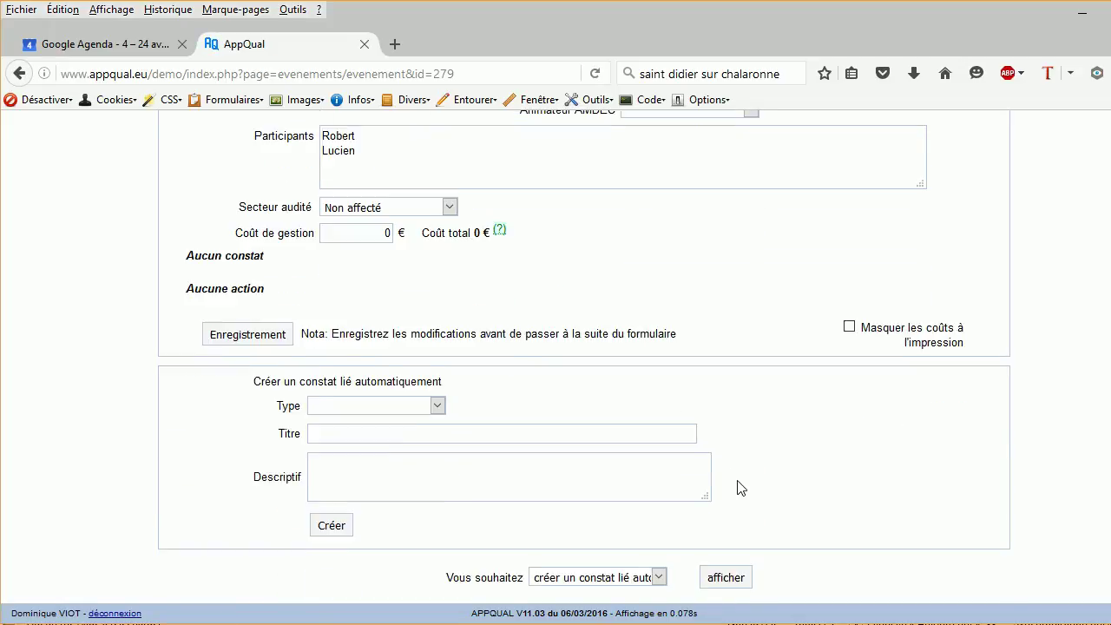
# - Create a linked constat of type Risque titled "Défaillance circuit électrique"
pyautogui.click(431, 401)
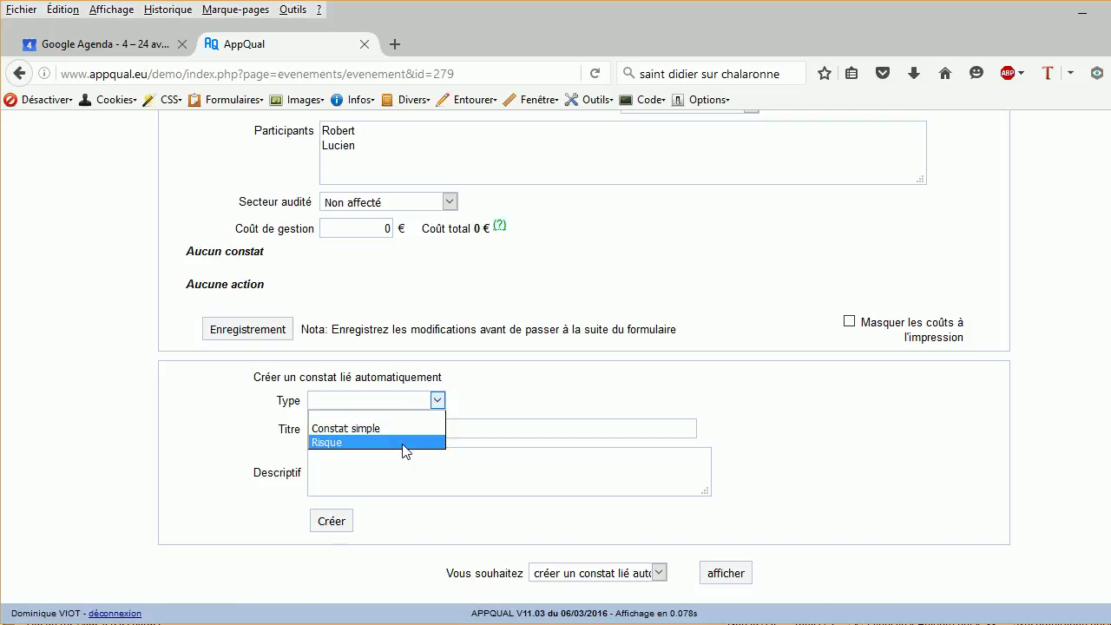
pyautogui.click(402, 443)
pyautogui.click(410, 428)
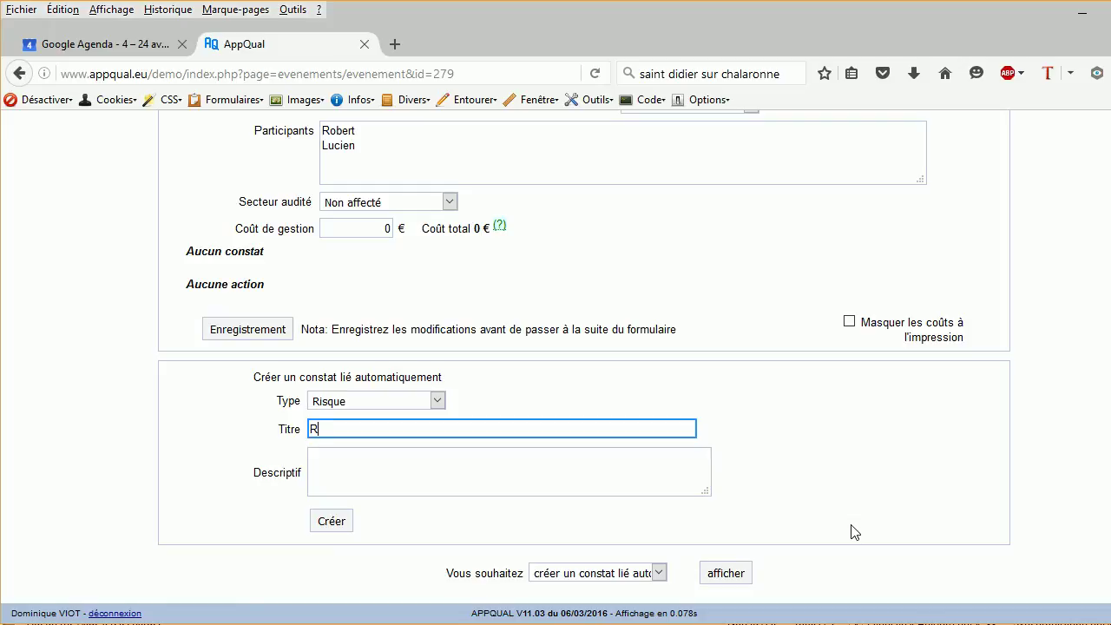
pyautogui.write('Rup')
pyautogui.press('BackSpace')
pyautogui.press('BackSpace')
pyautogui.press('BackSpace')
pyautogui.write('Défaillance circuit électrique')
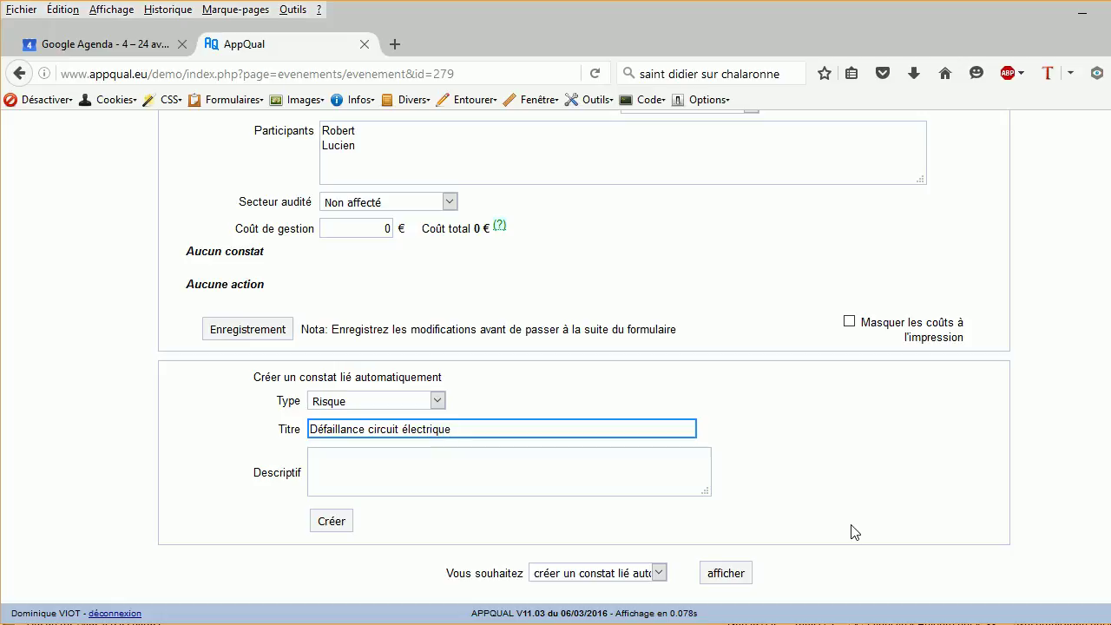
pyautogui.click(326, 514)
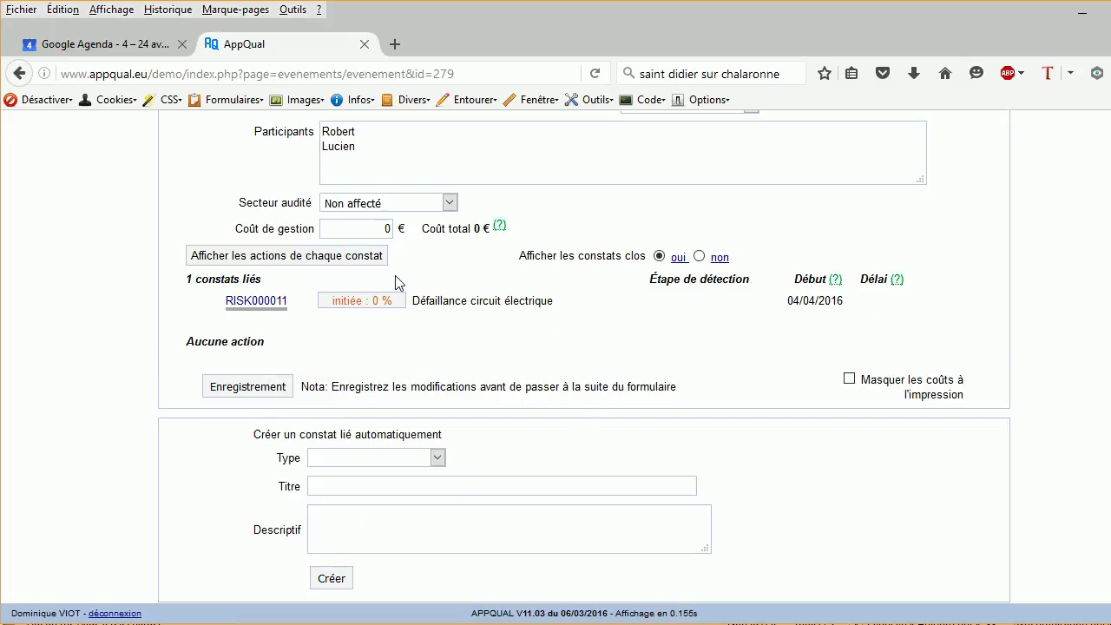
# - Open the linked "Défaillance circuit électrique" risk constat and go to its Descriptif
pyautogui.moveTo(269, 310)
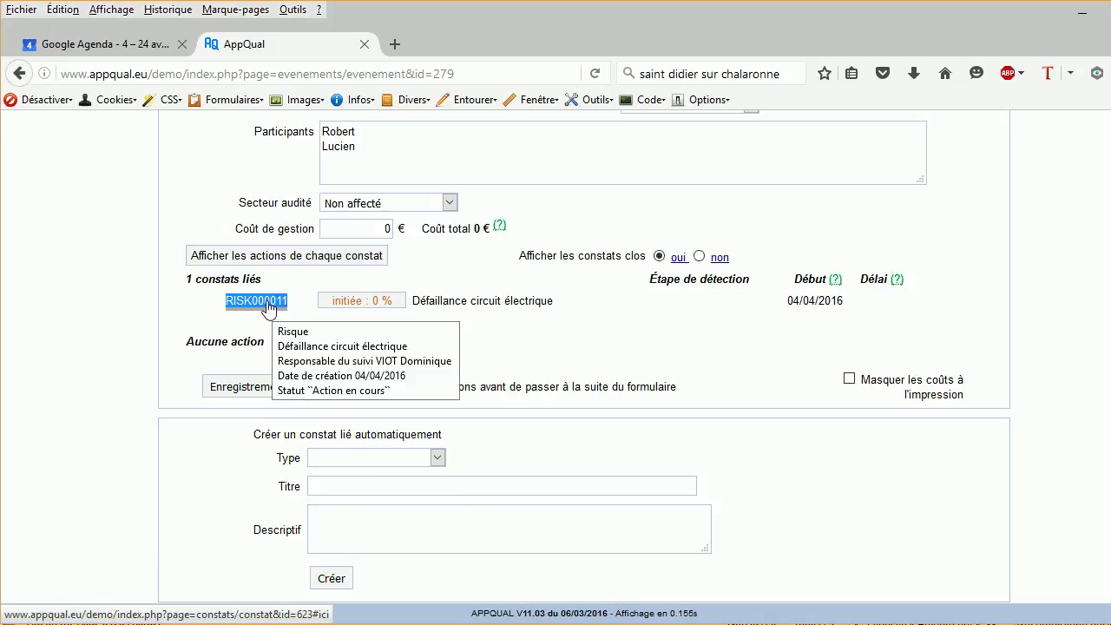
pyautogui.click(268, 303)
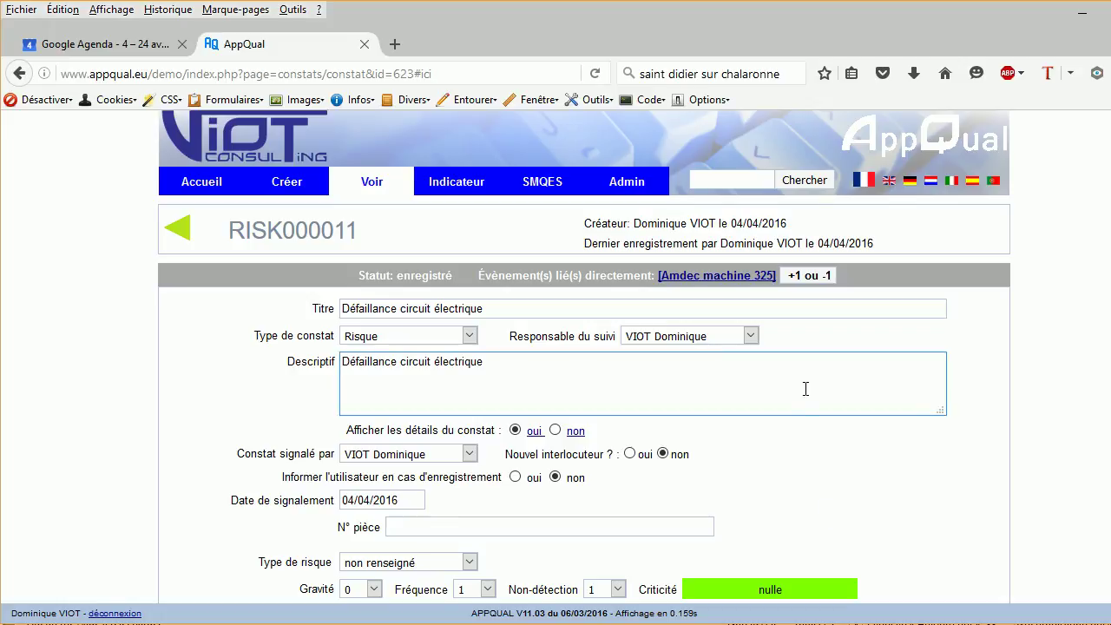
pyautogui.scroll(-2, 806, 389)
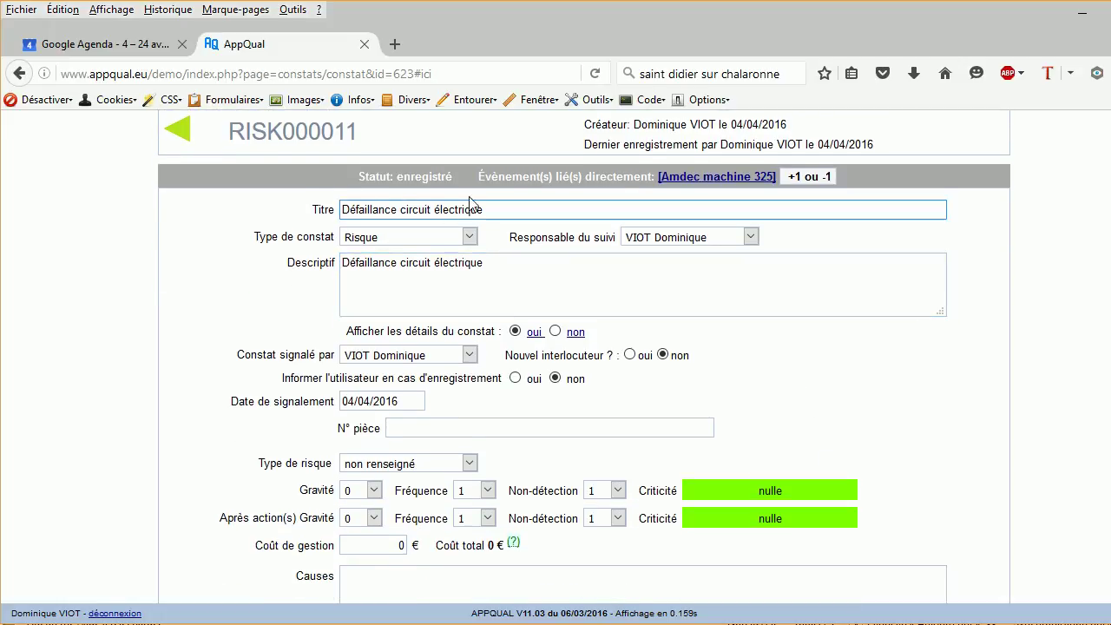
pyautogui.moveTo(521, 262); pyautogui.dragTo(337, 265)
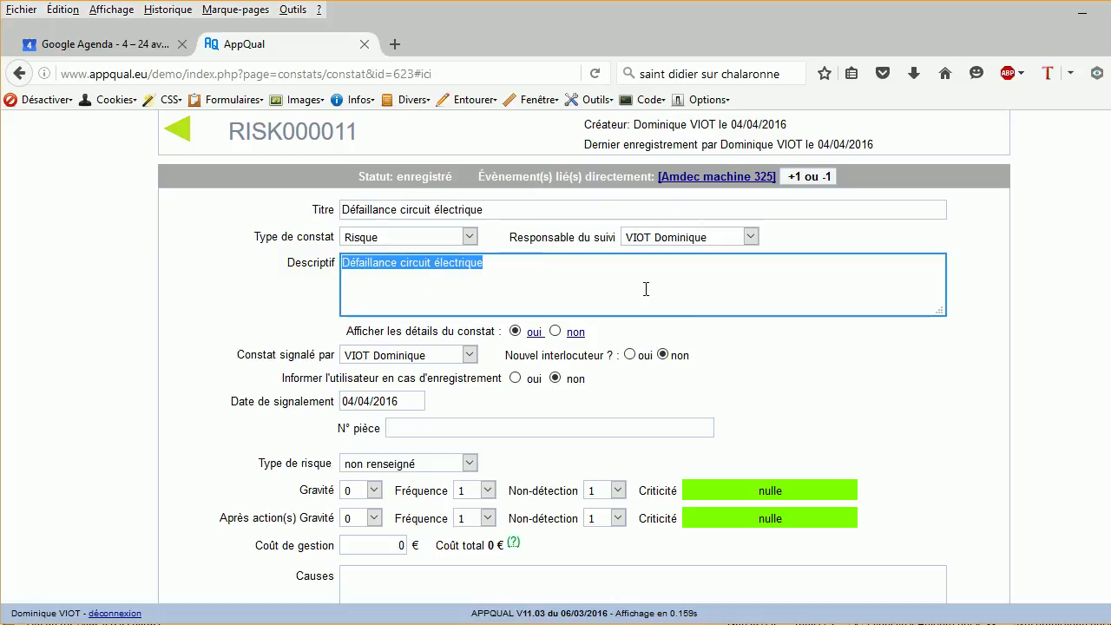
pyautogui.click(542, 273)
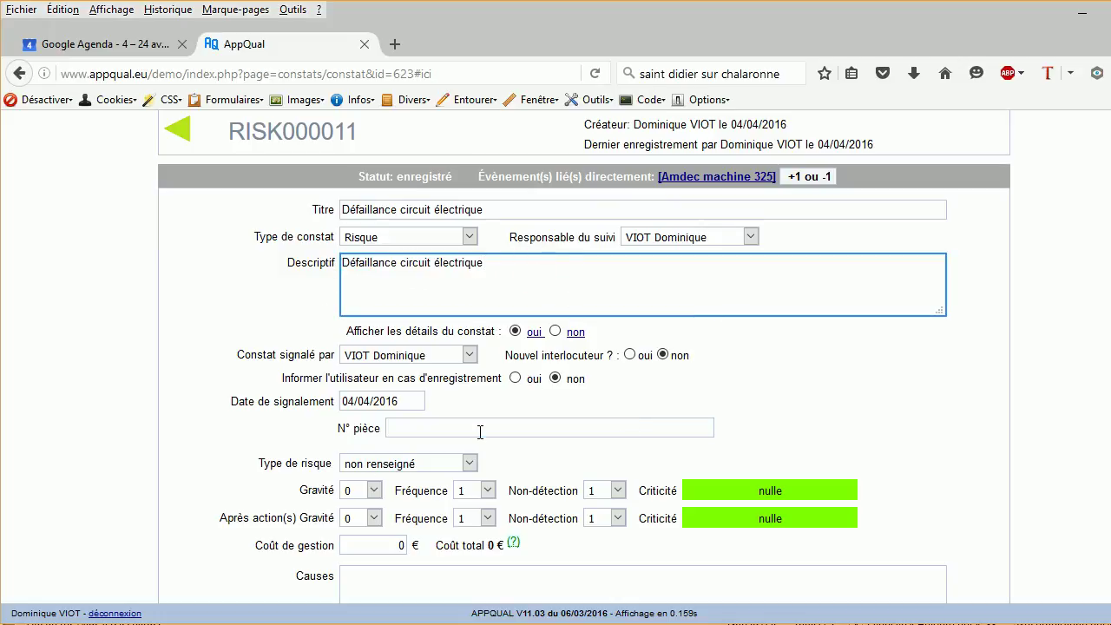
# - Set the risk's N° pièce to "faisceau 458" and its type de risque to électrique
pyautogui.click(469, 427)
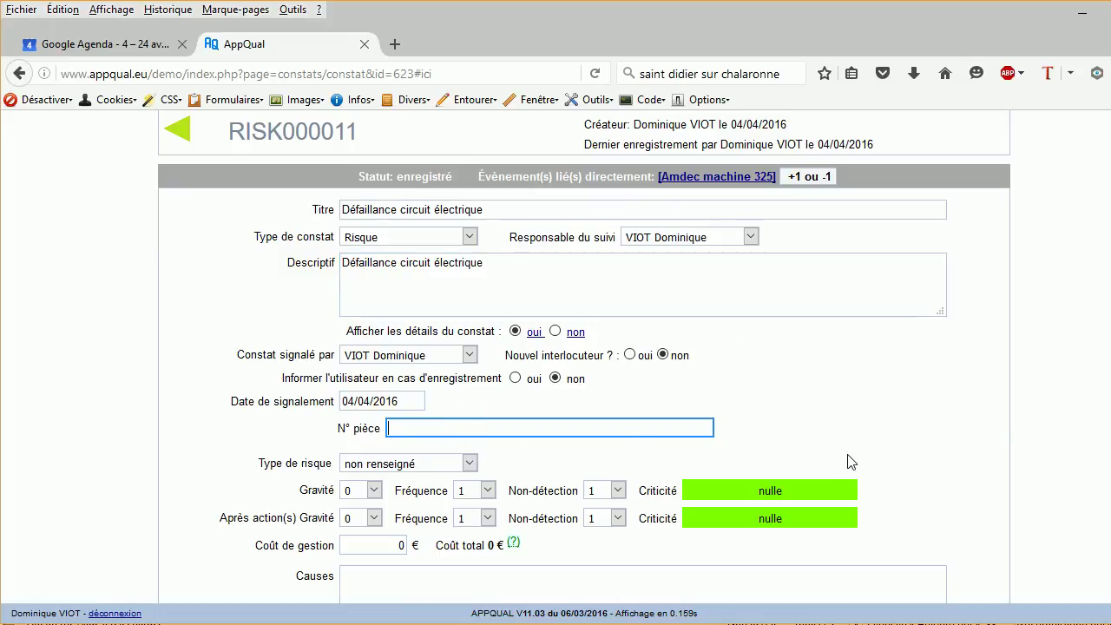
pyautogui.write('faisceau 458')
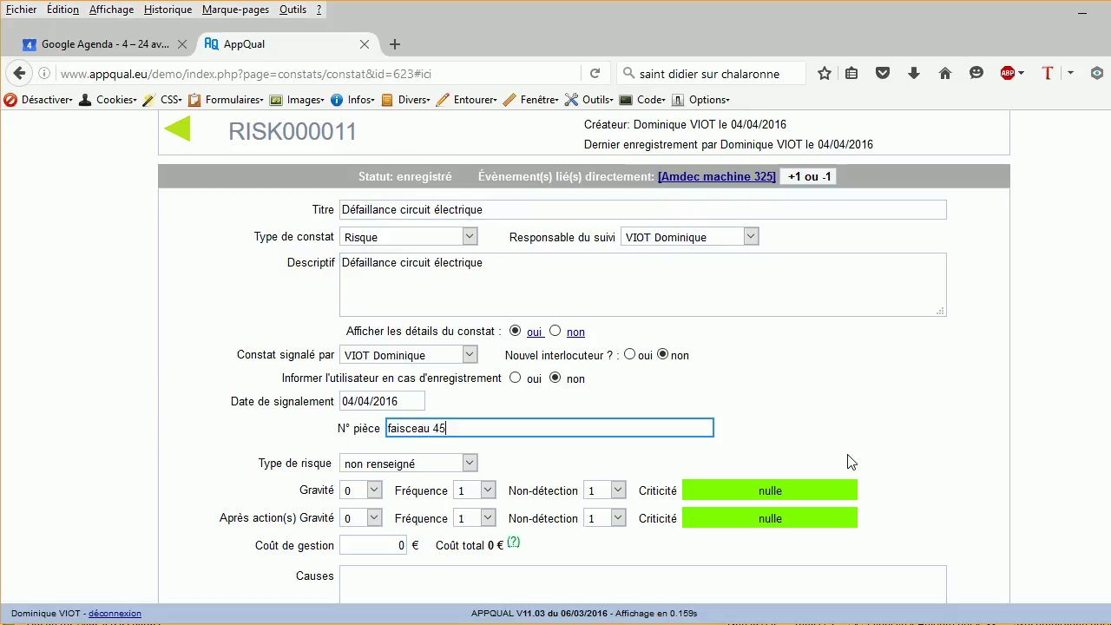
pyautogui.click(474, 465)
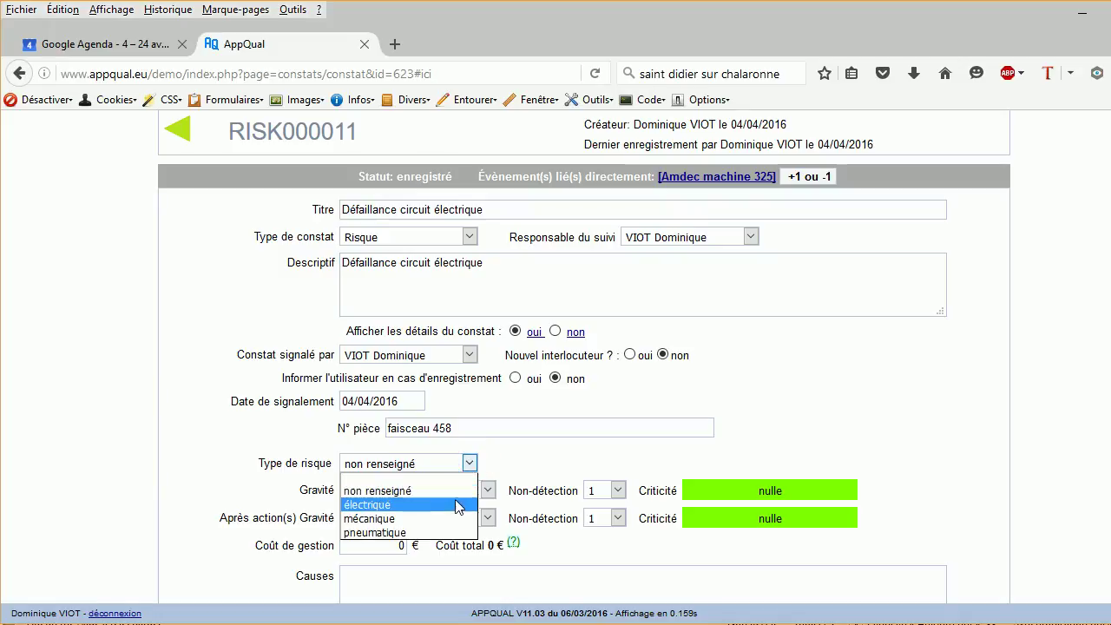
pyautogui.click(463, 504)
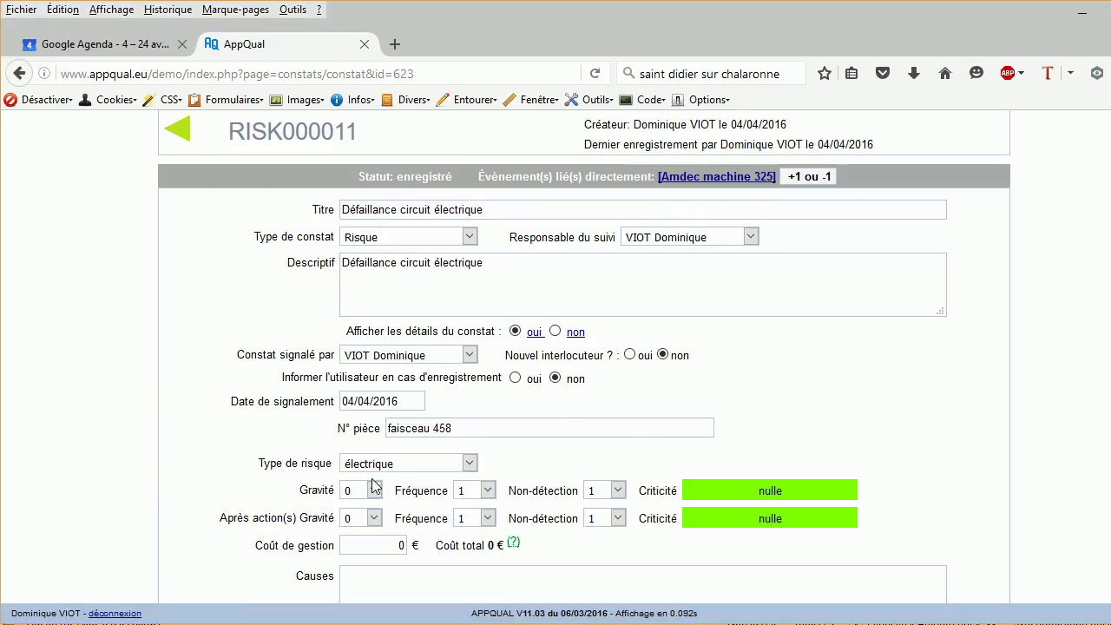
# - Add the line "Le dessérage des cosses bloque le fonctionnement de la machine" to the risk's Descriptif
pyautogui.click(498, 258)
pyautogui.press('Return')
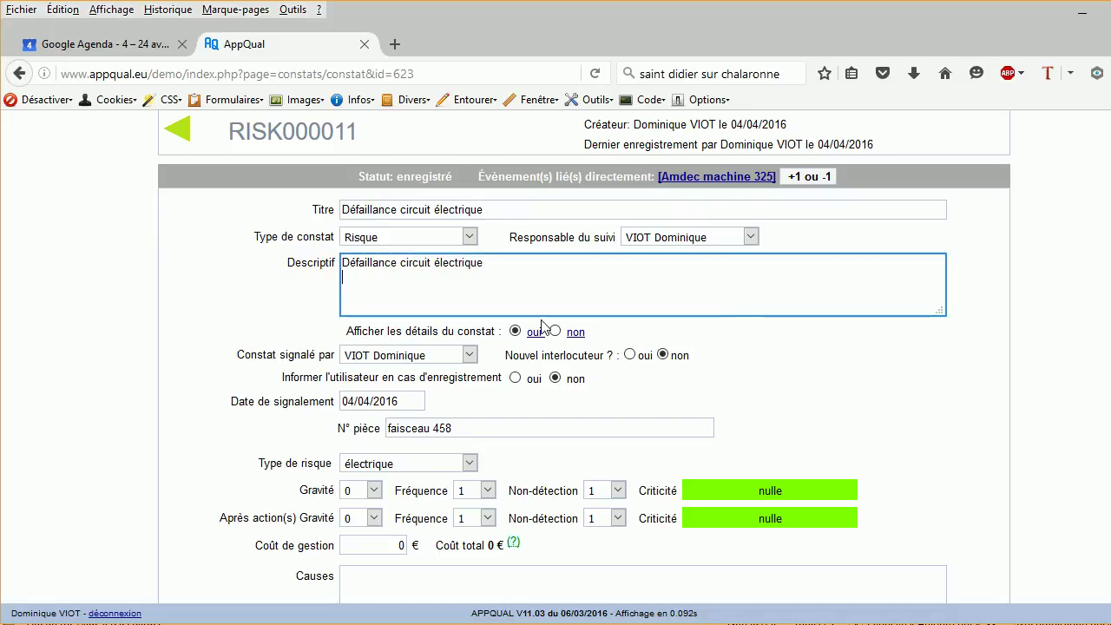
pyautogui.write('Le d')
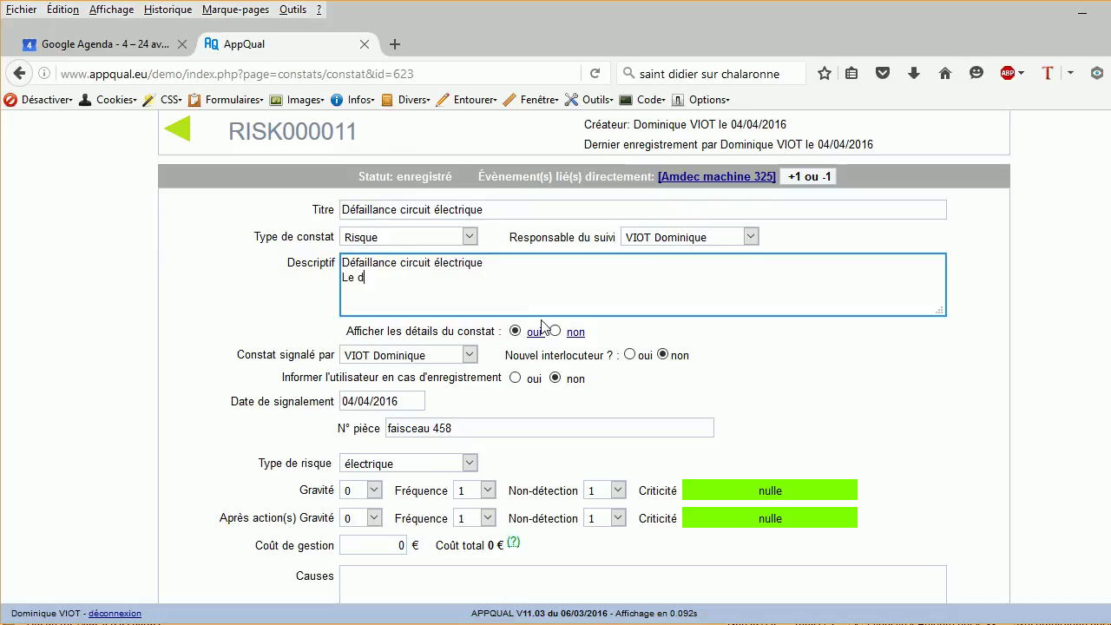
pyautogui.write('essérage des cosses ')
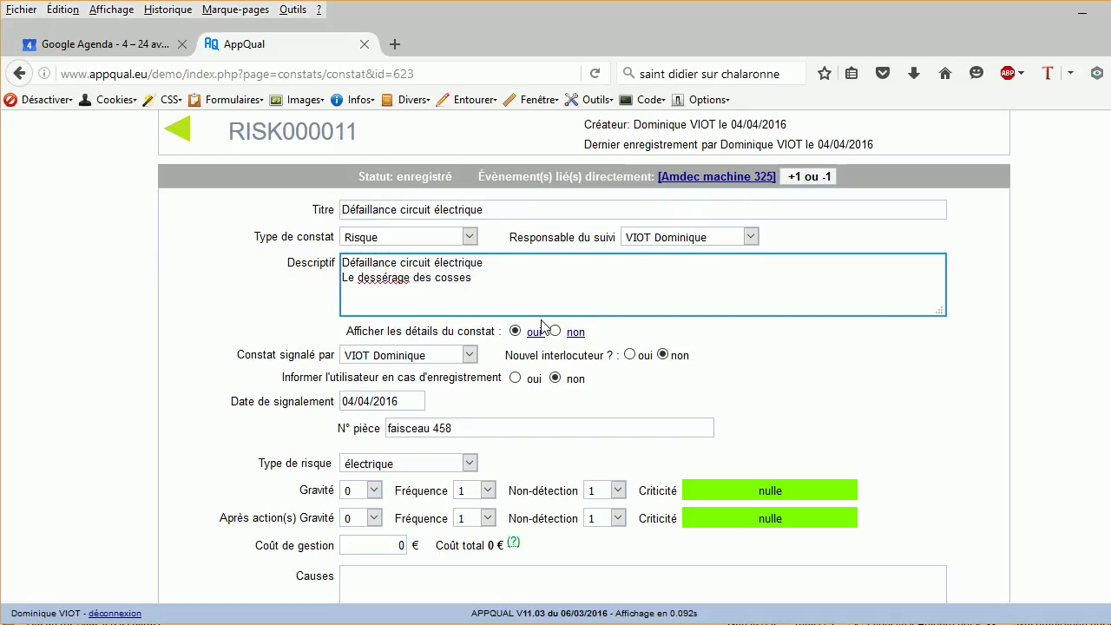
pyautogui.write('bloque le fonctionnement de la machine')
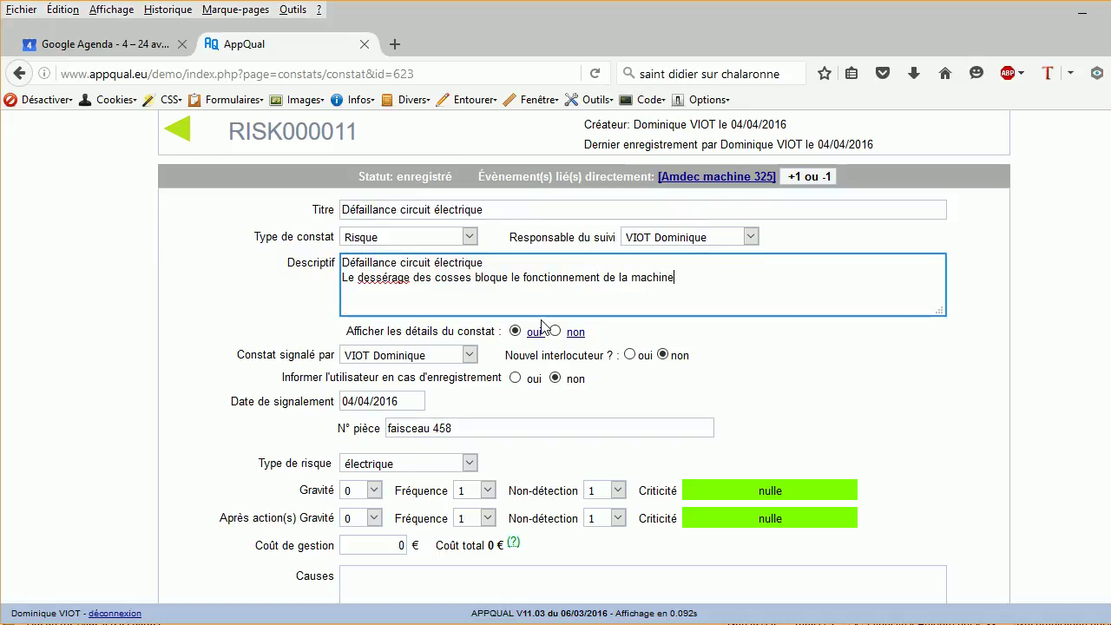
# - Rate the risk before actions with Gravité 7, Fréquence 2 and Non-détection 2
pyautogui.click(374, 491)
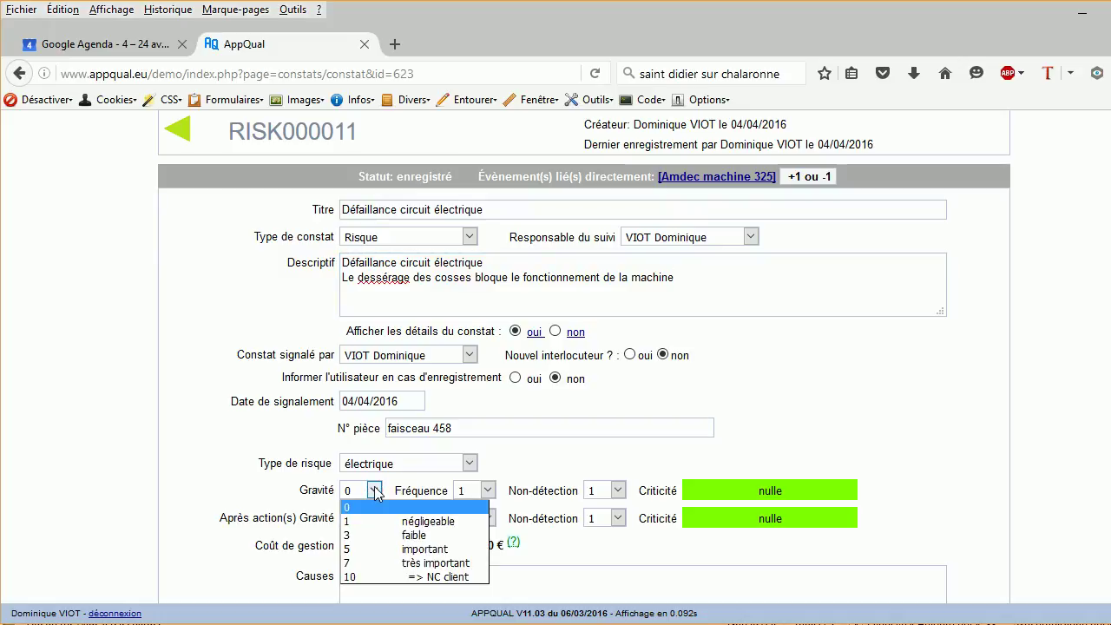
pyautogui.click(402, 564)
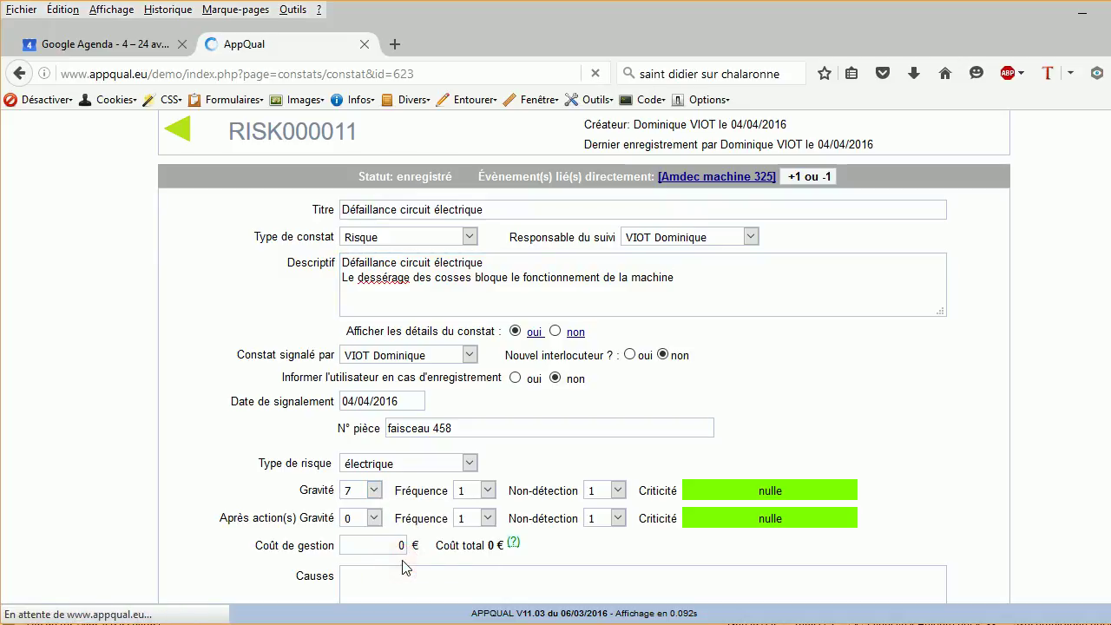
pyautogui.click(488, 490)
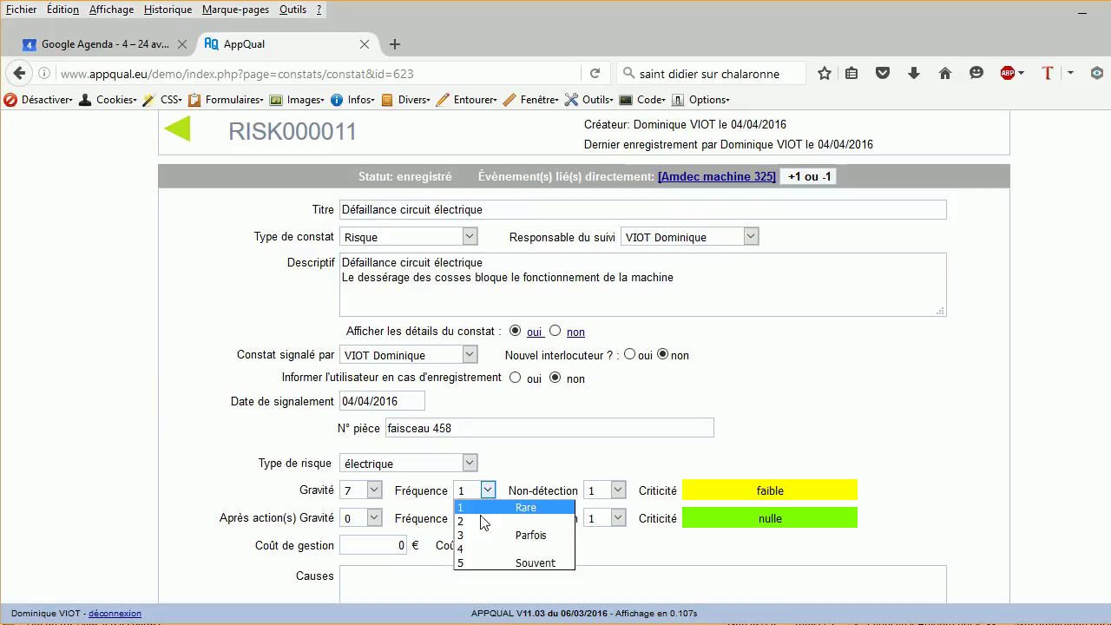
pyautogui.click(485, 521)
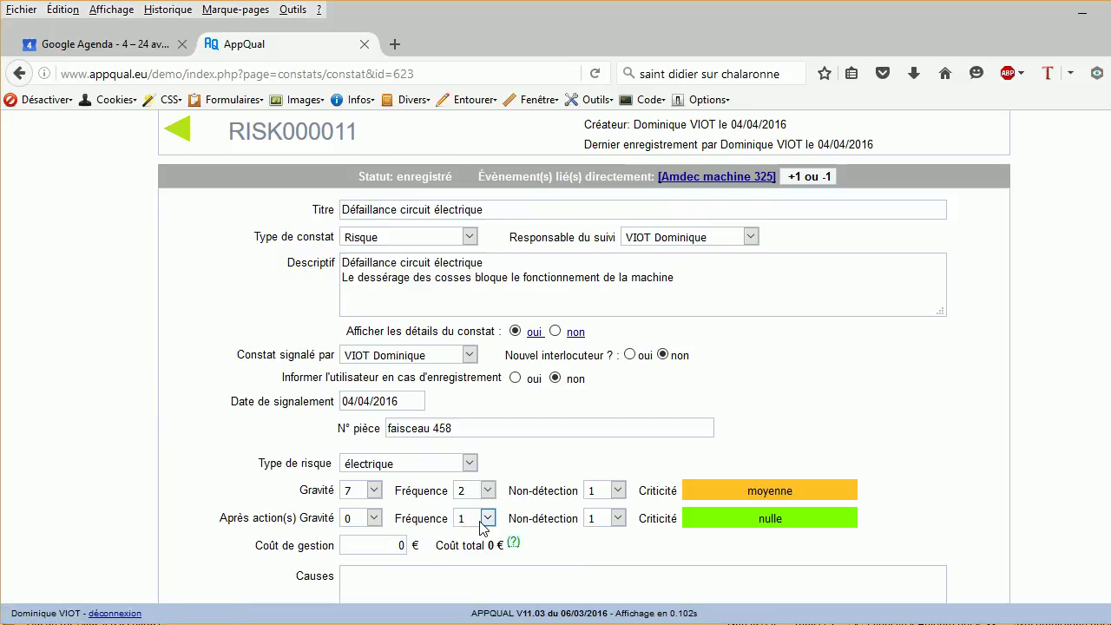
pyautogui.click(618, 492)
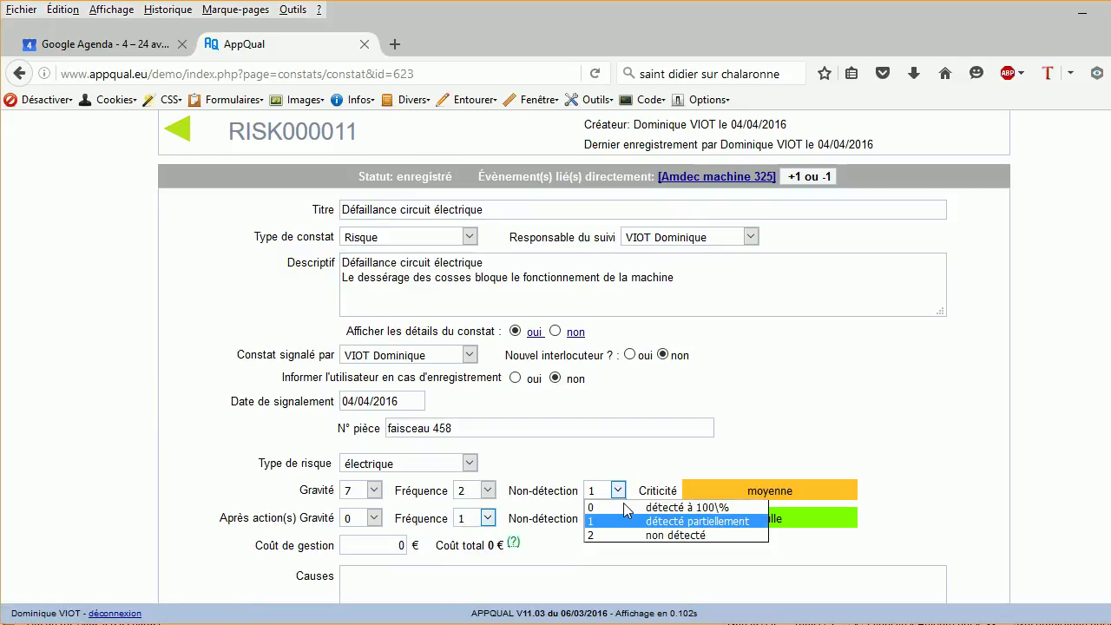
pyautogui.click(630, 535)
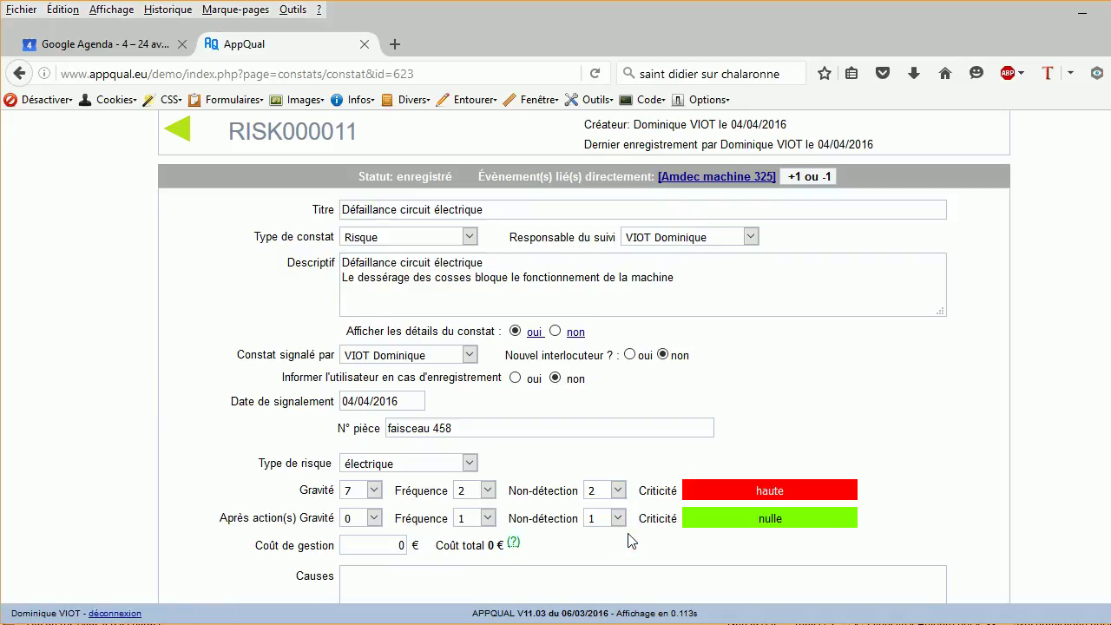
# - Enter "Absence de vérification du serrage des cosses électriques" as the risk's Causes and save the constat
pyautogui.scroll(-4, 801, 424)
pyautogui.click(609, 447)
pyautogui.click(615, 375)
pyautogui.click(555, 398)
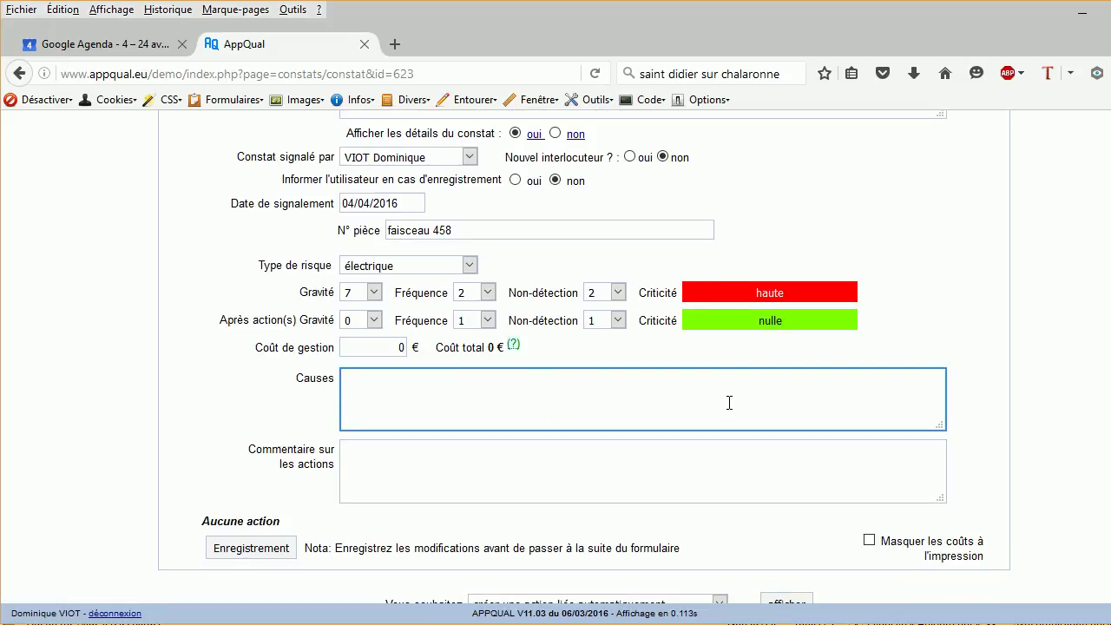
pyautogui.write('Absence de vérification du')
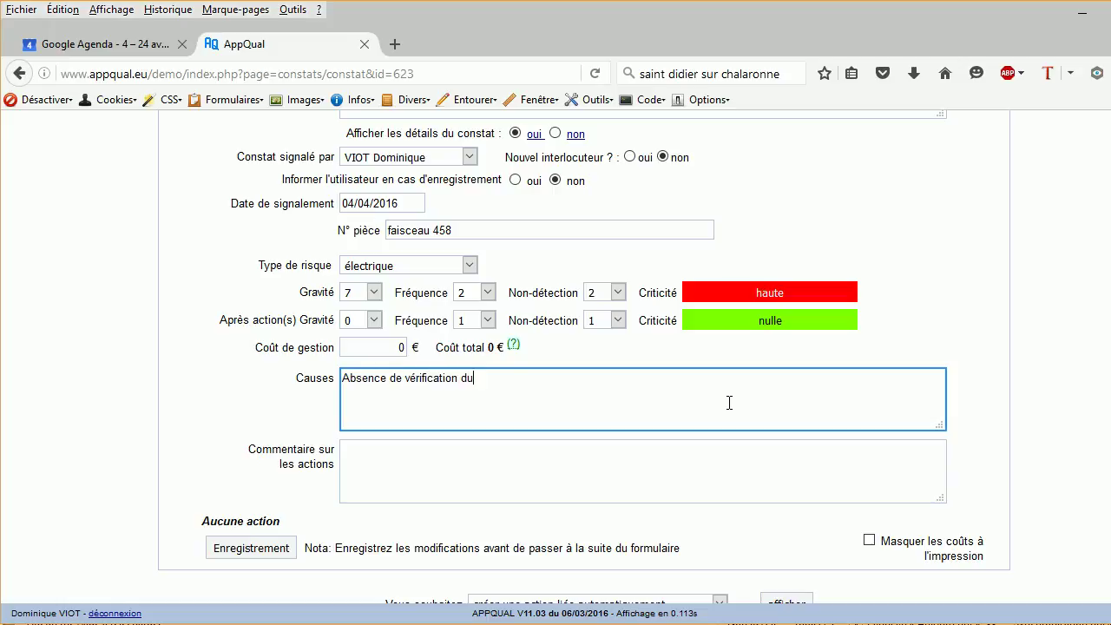
pyautogui.write(' serrage des cosses électriques')
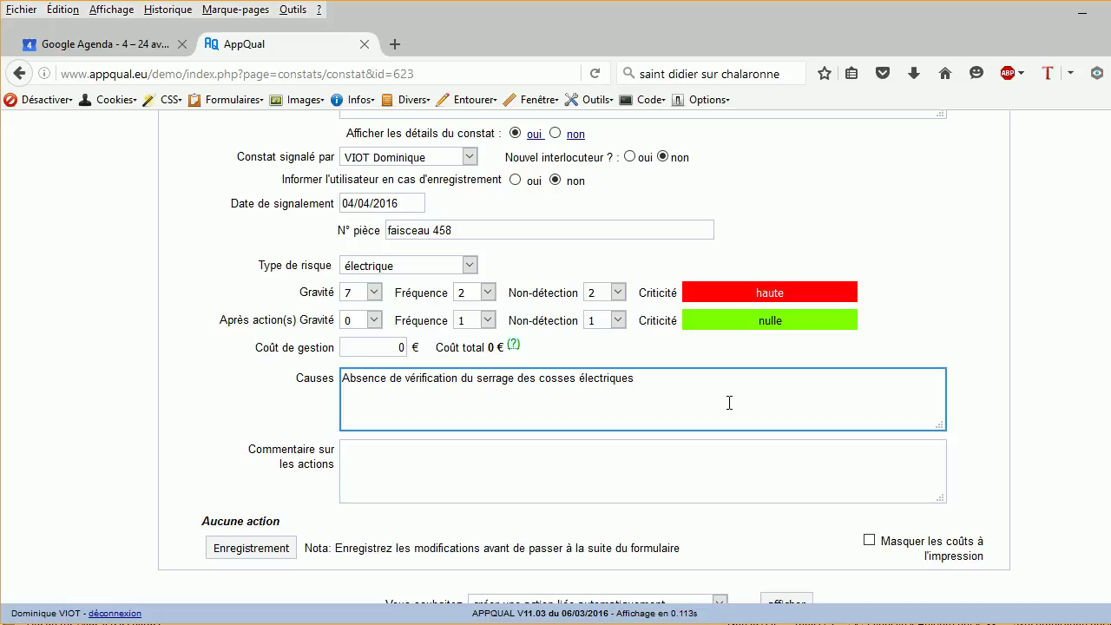
pyautogui.click(258, 552)
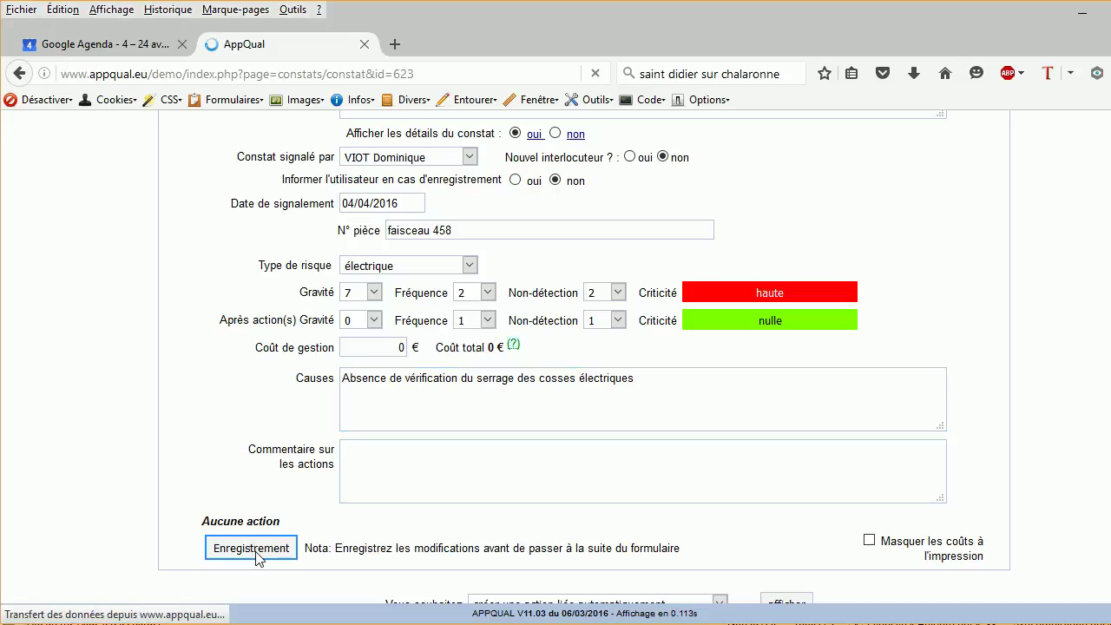
pyautogui.click(392, 416)
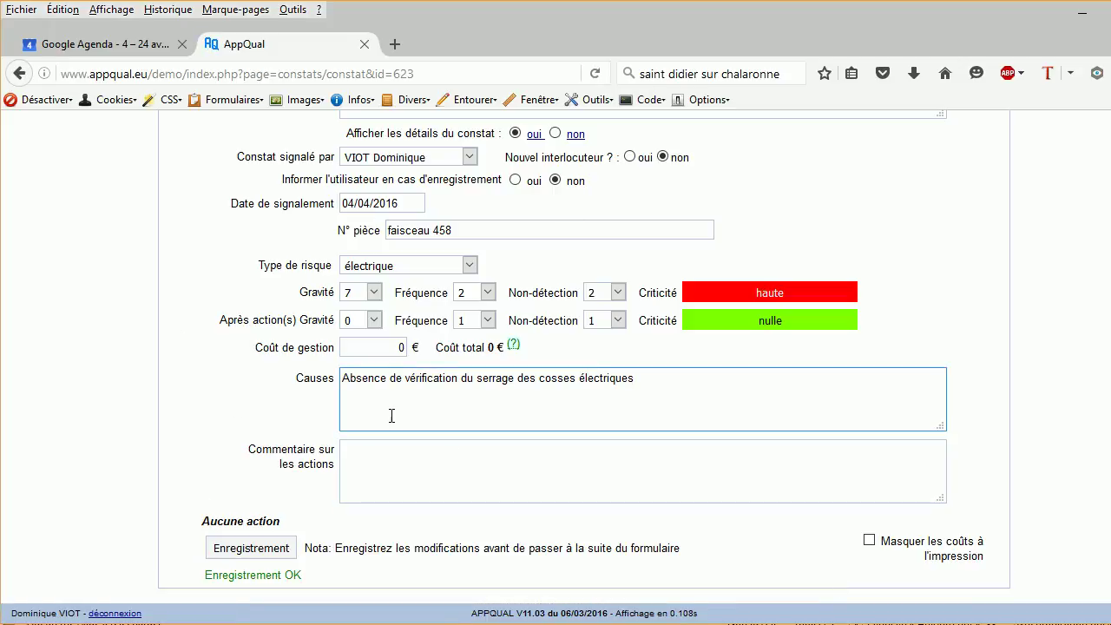
# - Start an automatically linked Action préventive titled "Inclure dans le manuel d'entretien un resserrage tous les ans"
pyautogui.scroll(-2, 391, 416)
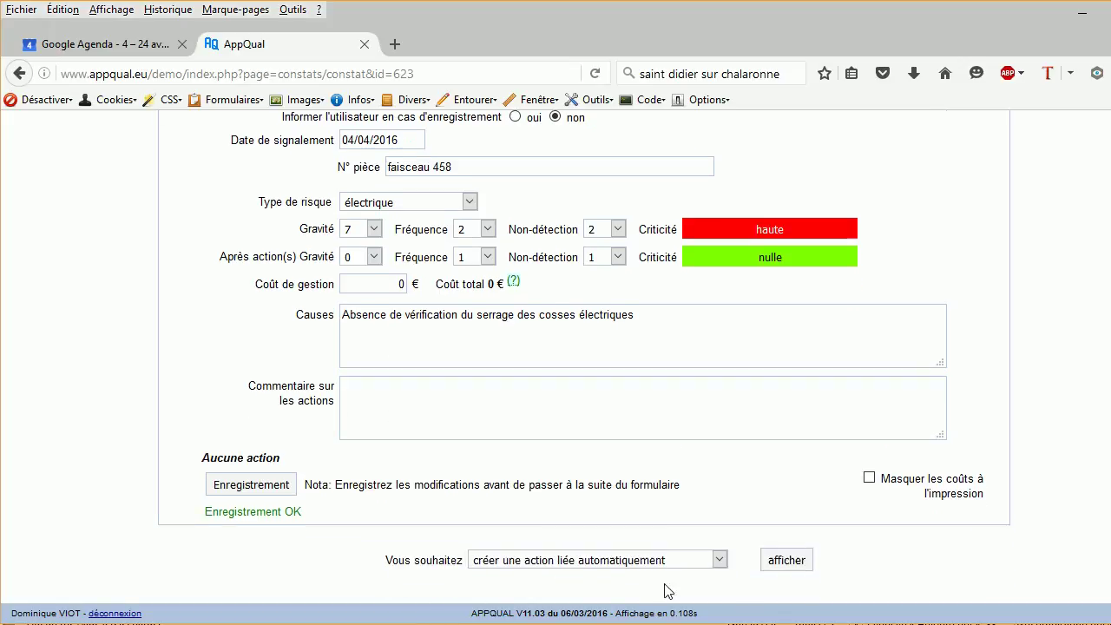
pyautogui.click(800, 562)
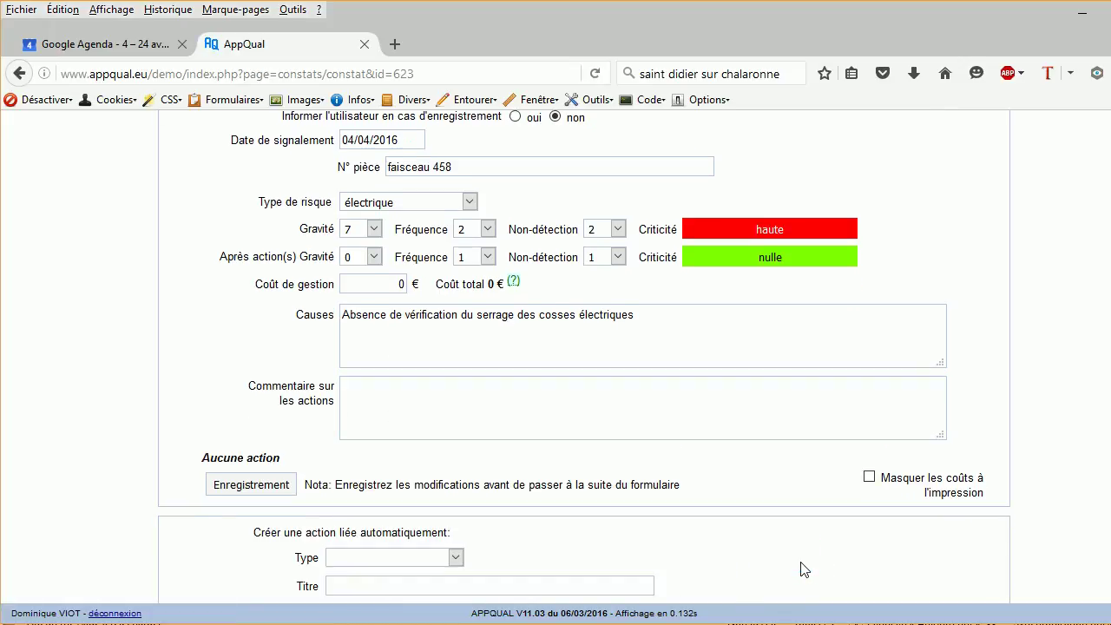
pyautogui.scroll(-2, 625, 529)
pyautogui.click(455, 458)
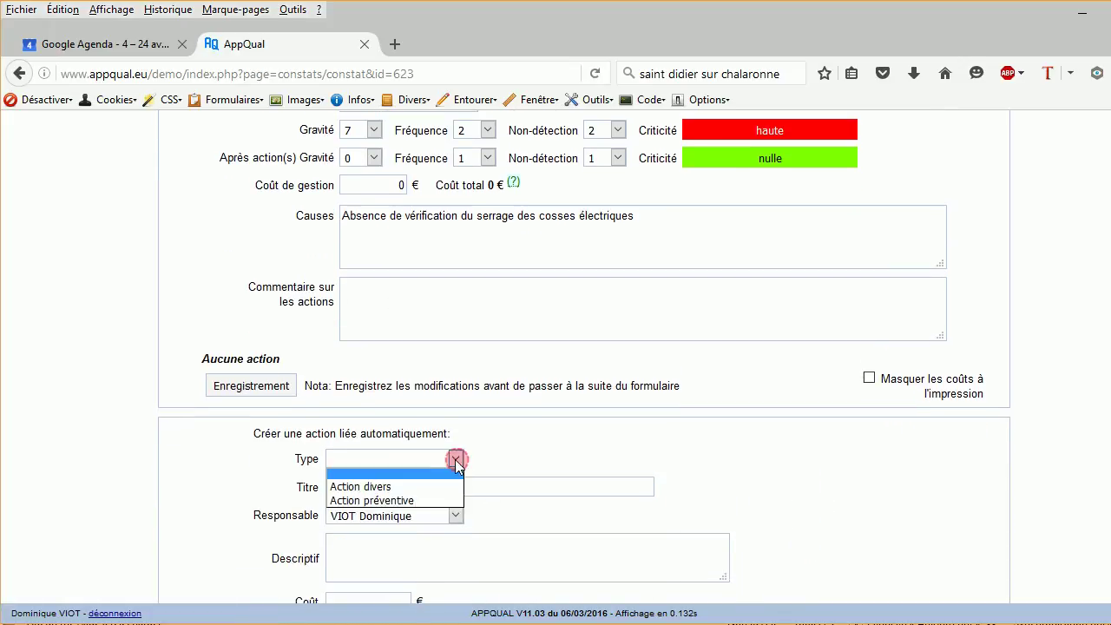
pyautogui.click(438, 499)
pyautogui.click(454, 481)
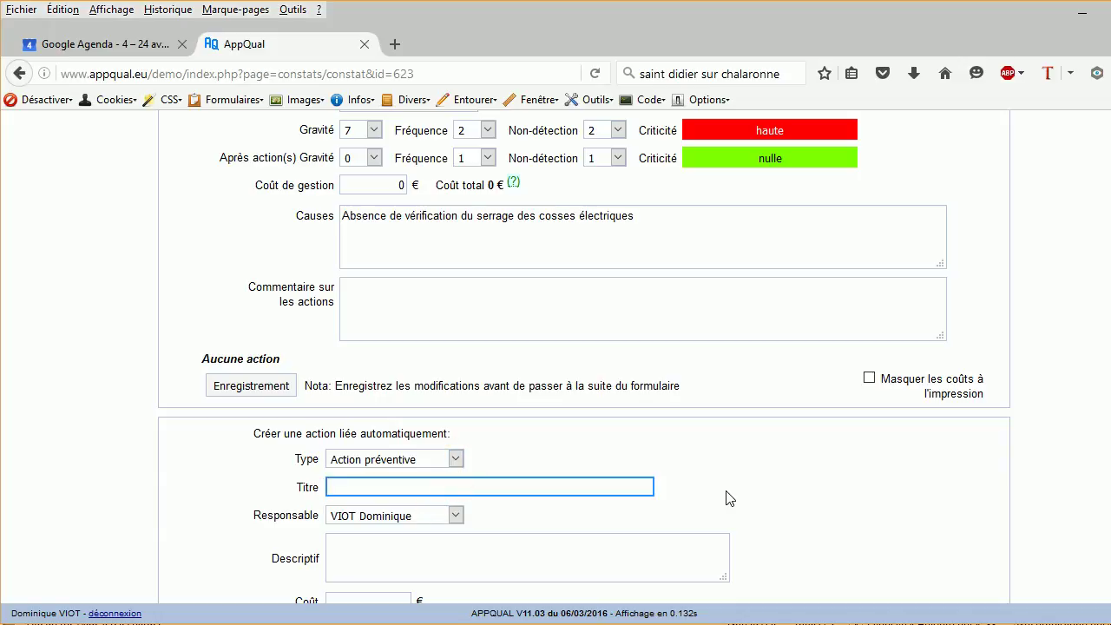
pyautogui.write("Inclure dans le manuel d'entr")
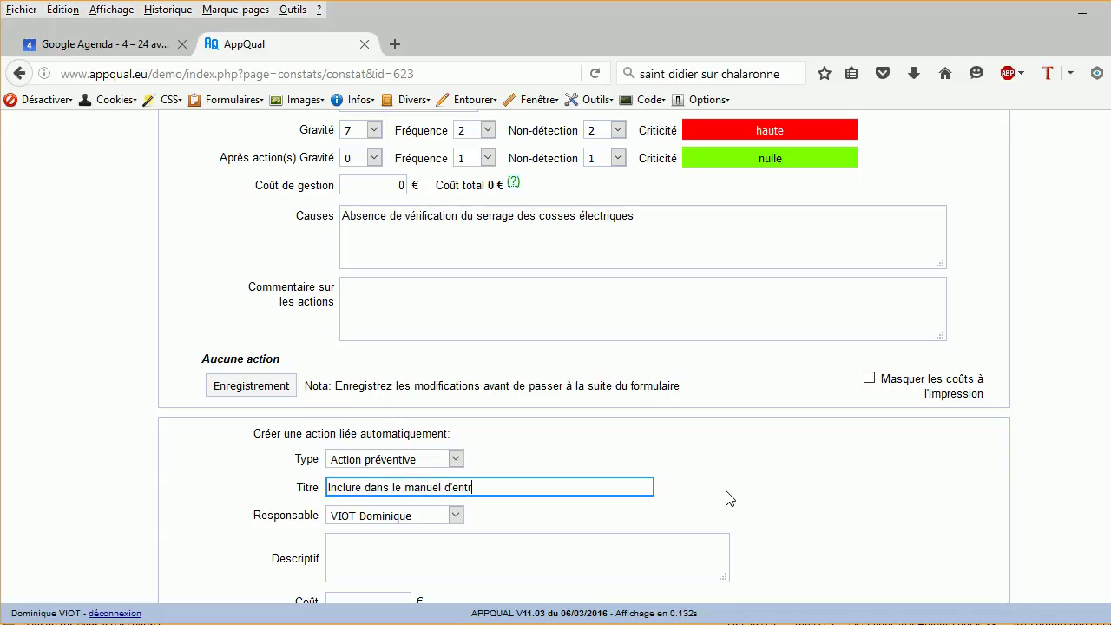
pyautogui.write('etien un resserrage tous les ans')
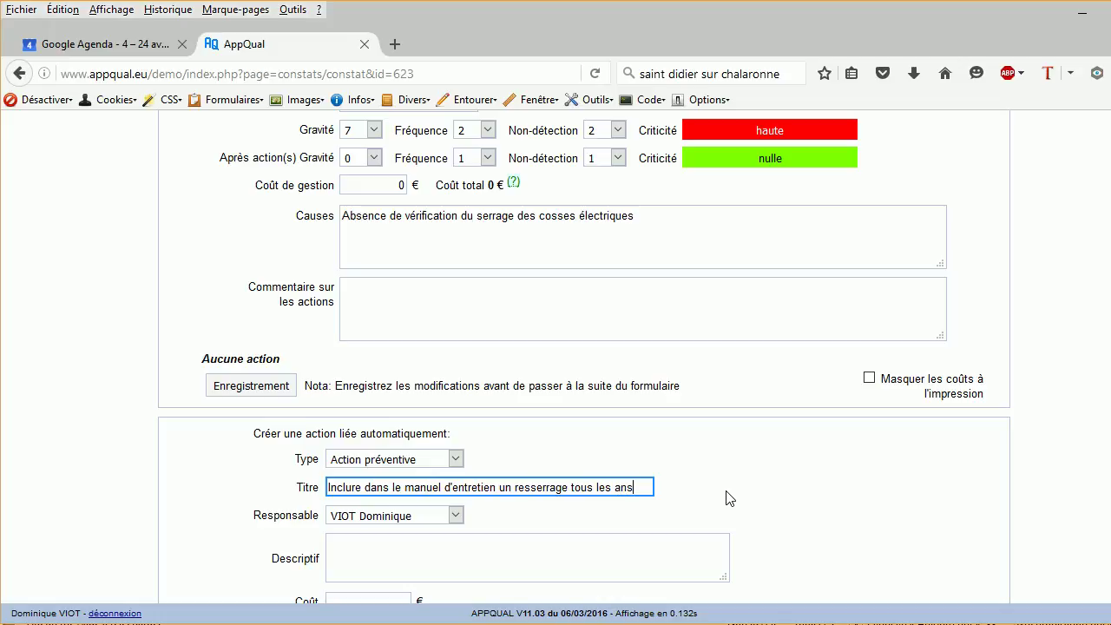
# - Set the preventive action's Délai initial to 04/05/2016 and create the action
pyautogui.scroll(-2, 728, 502)
pyautogui.click(501, 455)
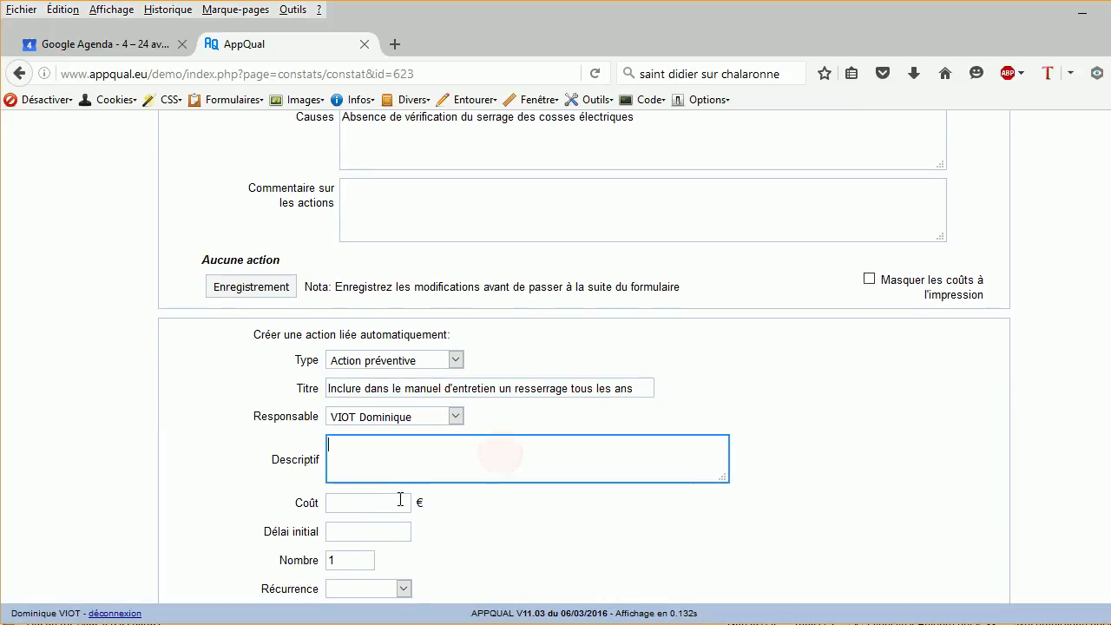
pyautogui.scroll(-1, 402, 520)
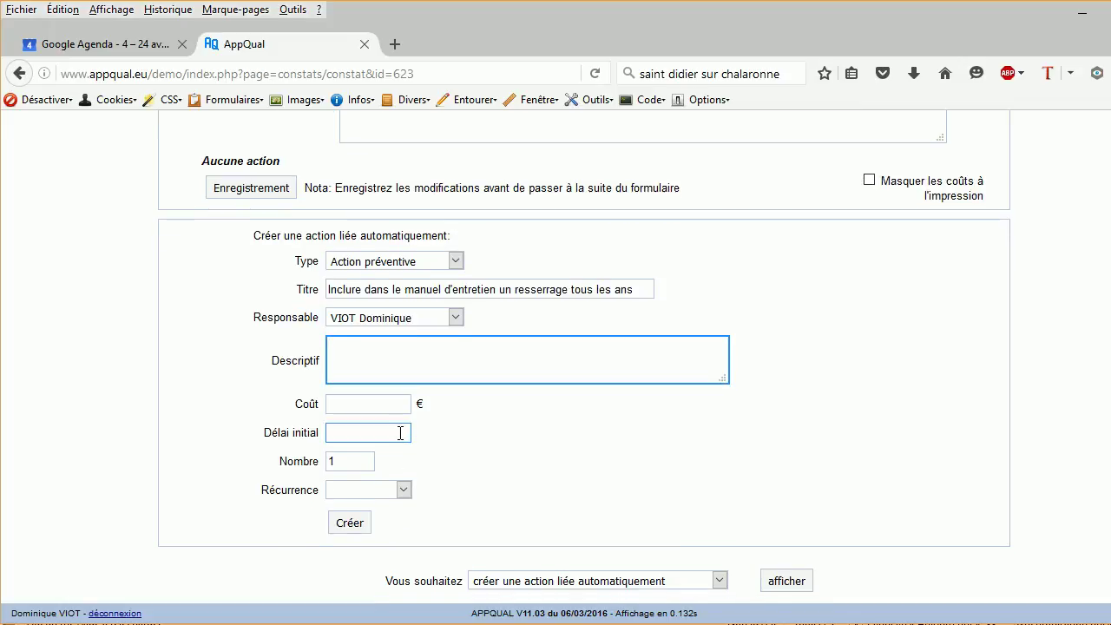
pyautogui.click(391, 432)
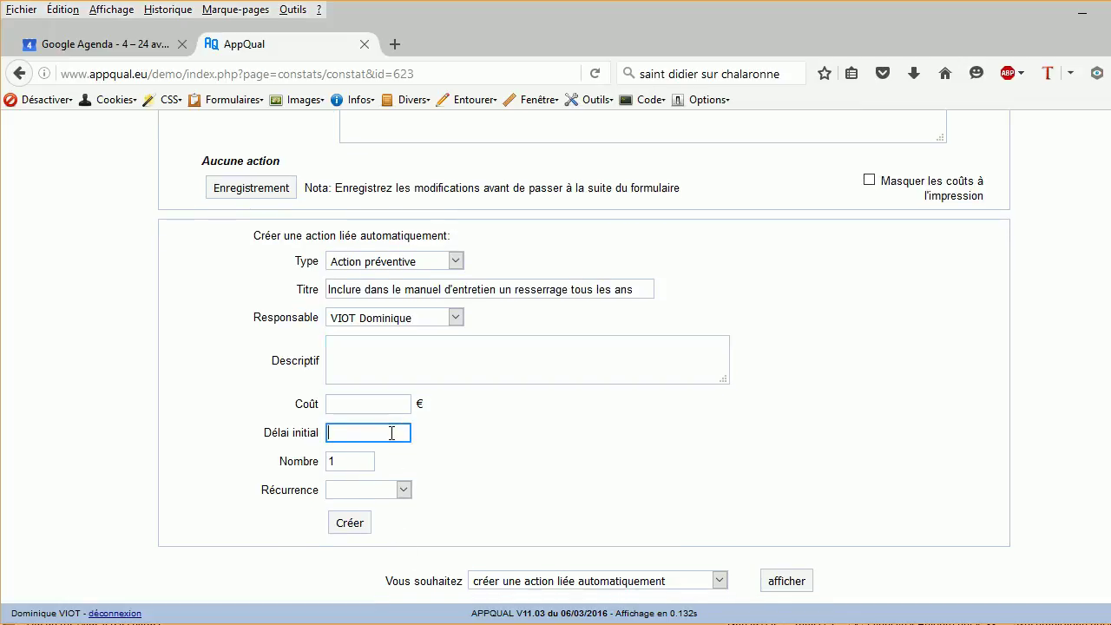
pyautogui.click(356, 521)
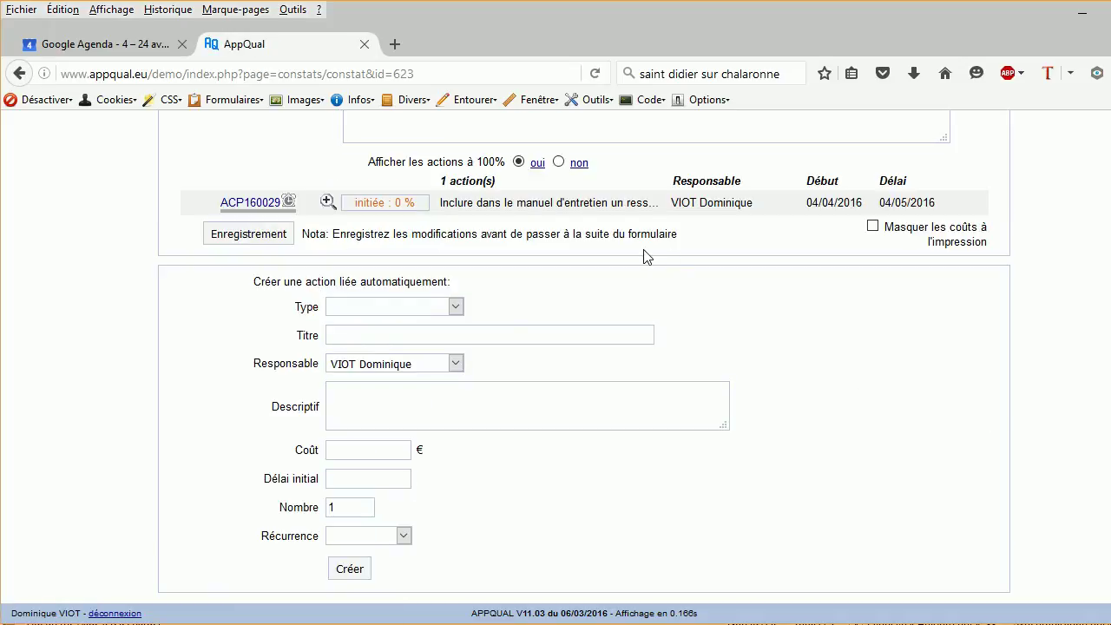
# - Rate the risk after actions with Gravité 7, Fréquence 1 and Non-détection 2
pyautogui.scroll(3, 645, 256)
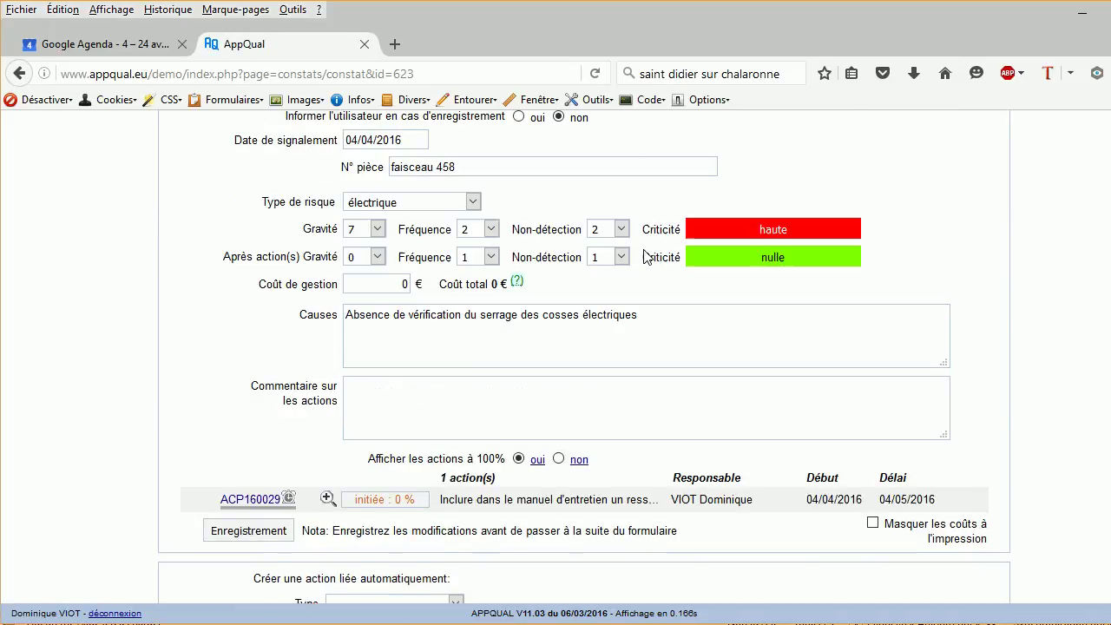
pyautogui.click(378, 257)
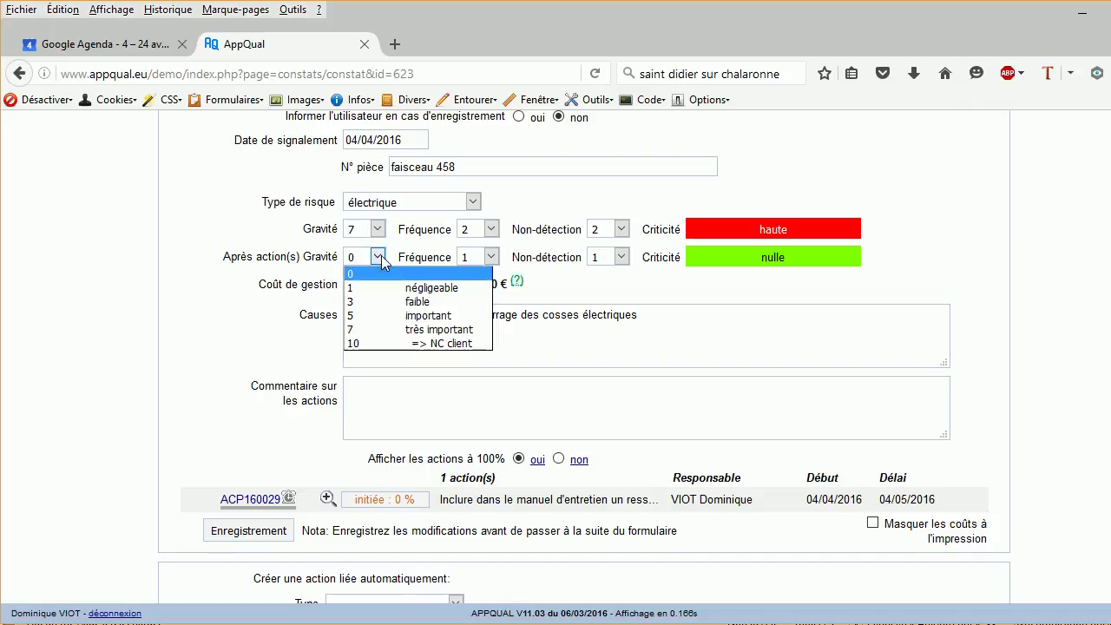
pyautogui.click(444, 330)
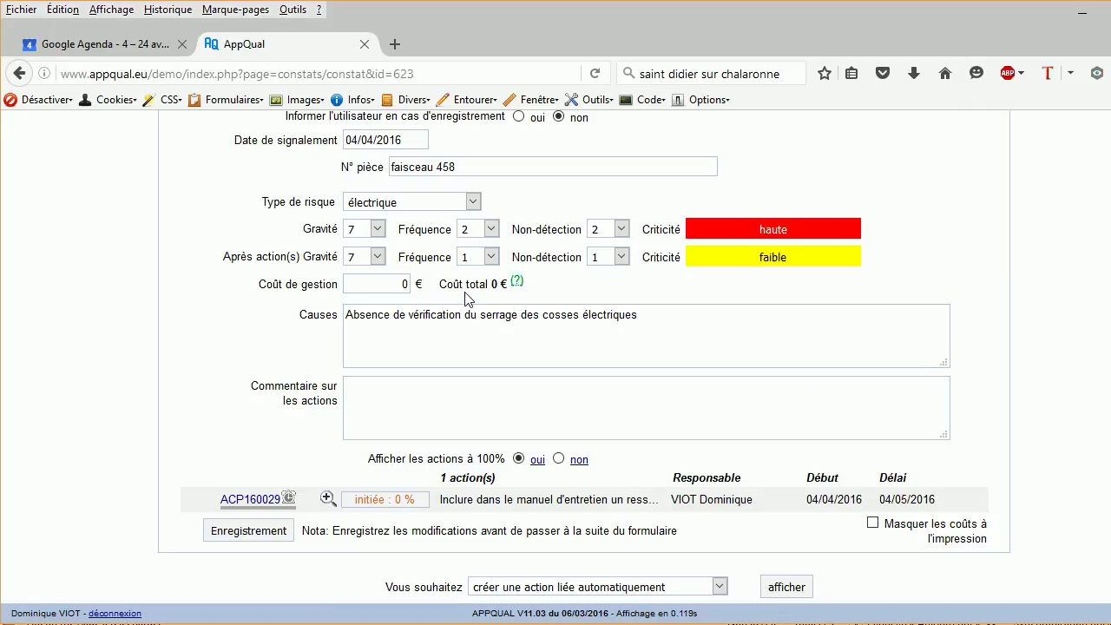
pyautogui.click(492, 258)
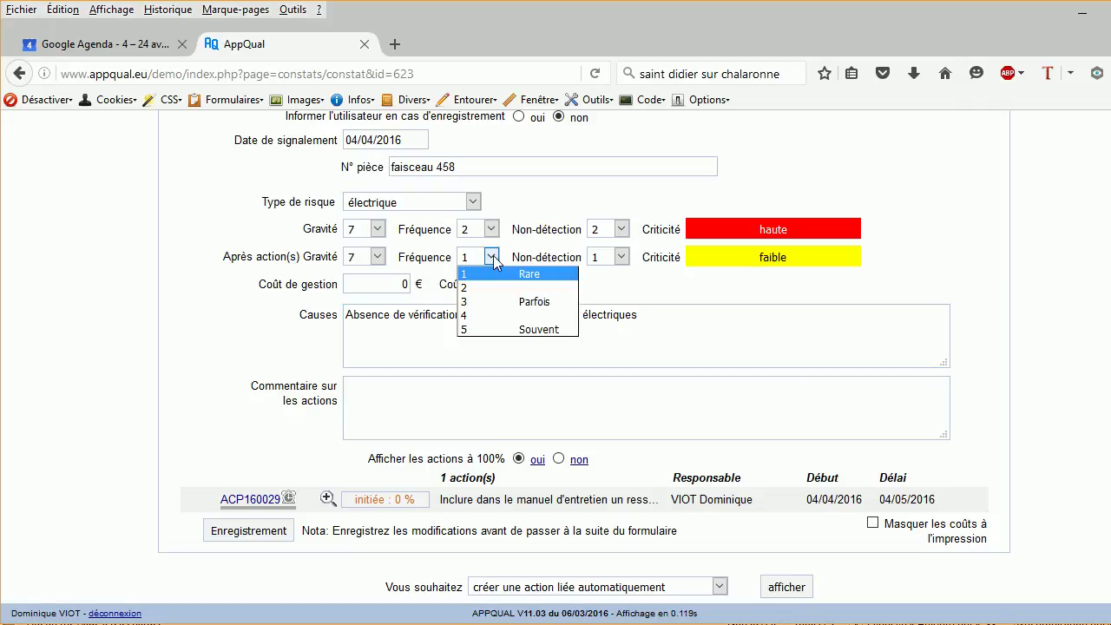
pyautogui.click(495, 272)
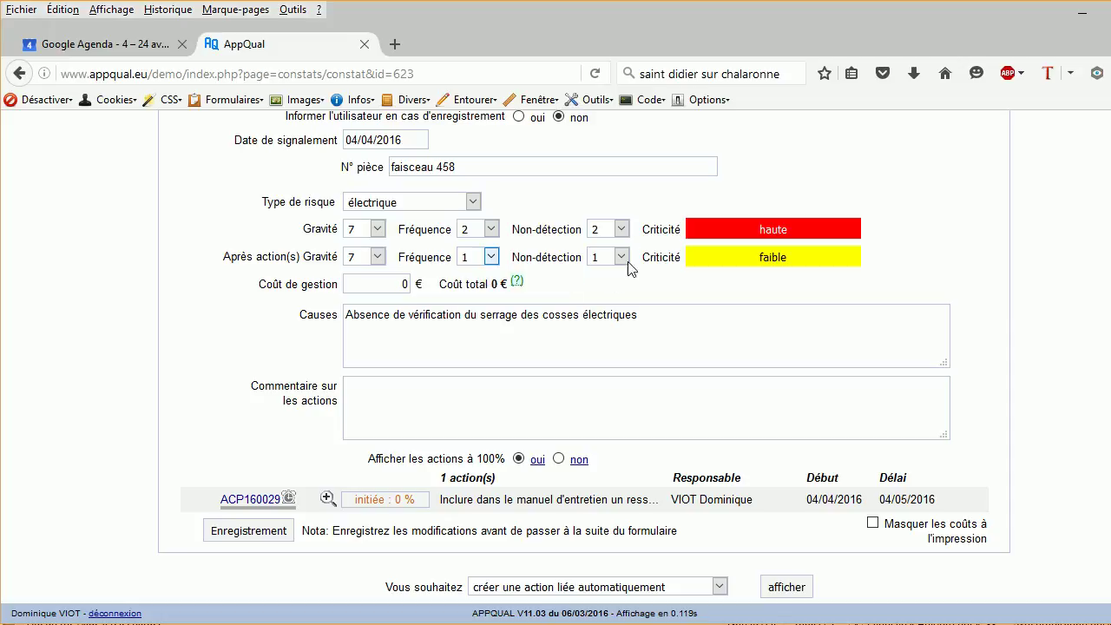
pyautogui.click(622, 257)
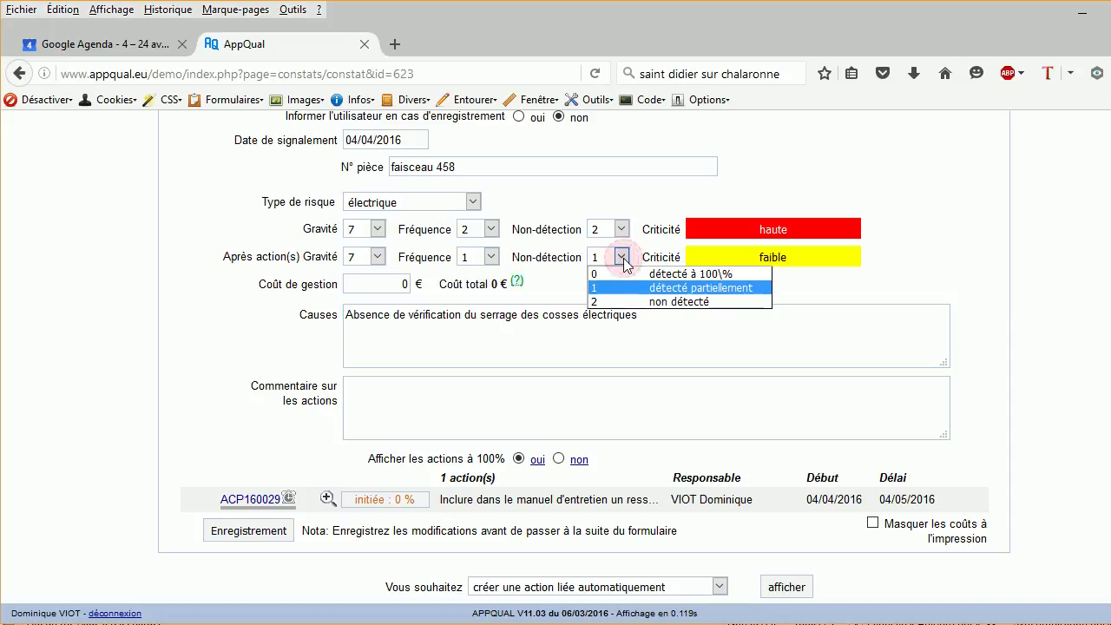
pyautogui.click(627, 303)
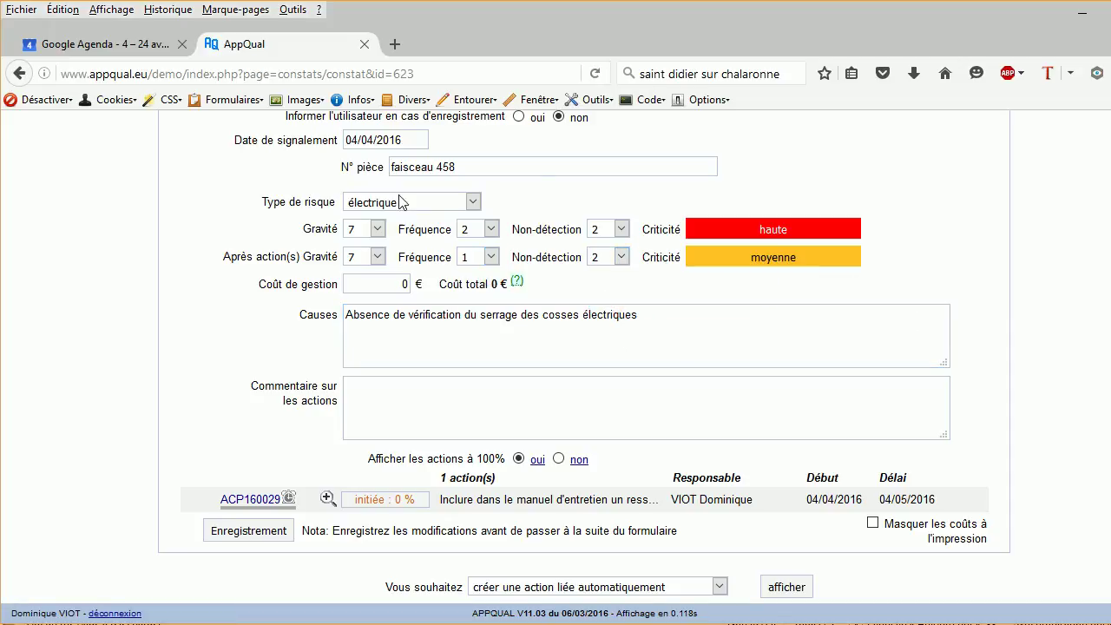
pyautogui.click(681, 325)
# - Return from the risk constat to its linked event "Amdec machine 325"
pyautogui.scroll(-1, 796, 290)
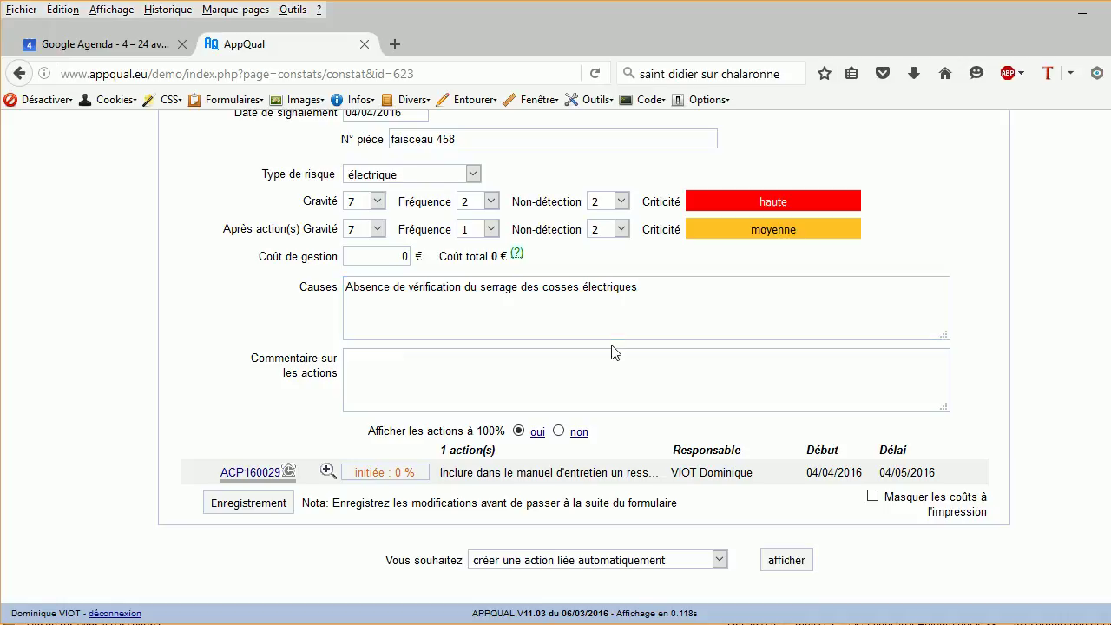
pyautogui.scroll(5, 612, 352)
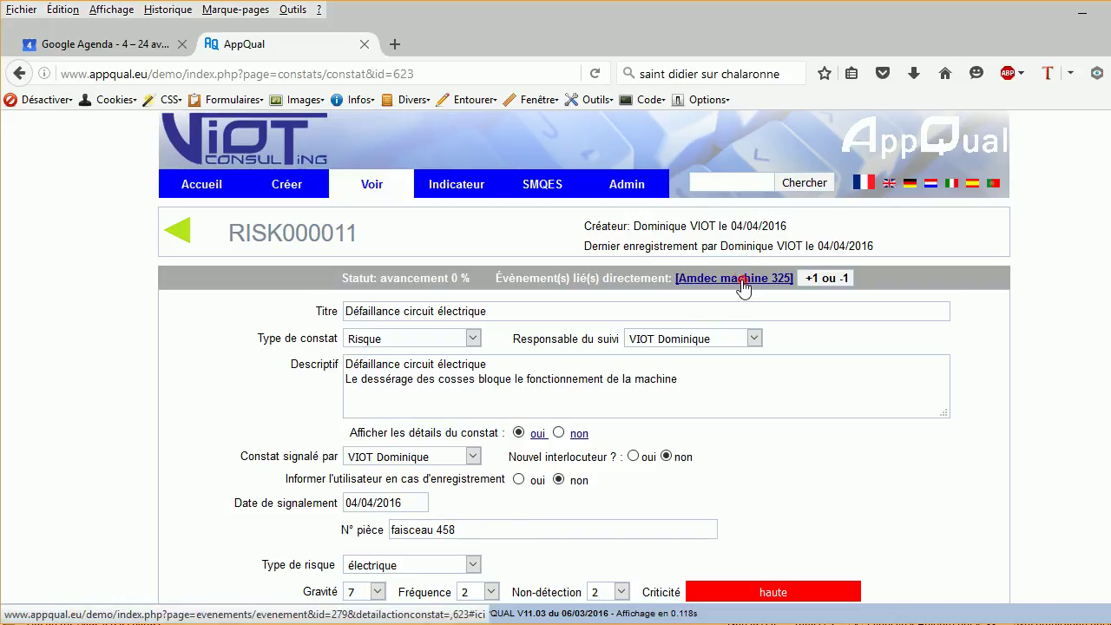
pyautogui.click(734, 277)
pyautogui.scroll(-5, 743, 293)
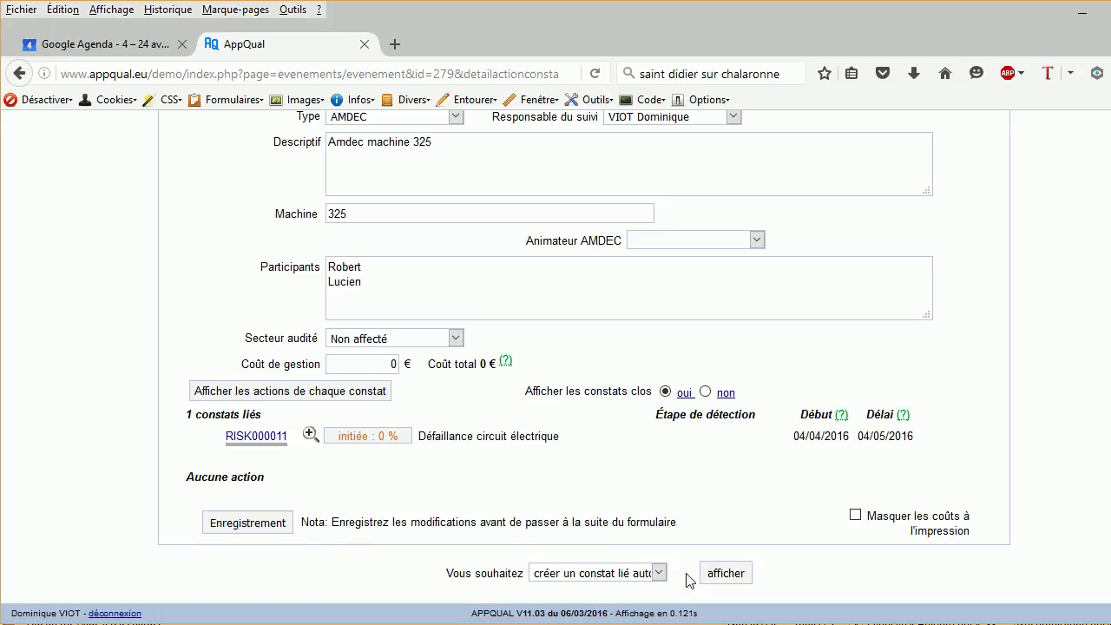
# - Create a second linked constat of type Risque titled "casse d'un vérin" and open it
pyautogui.click(722, 573)
pyautogui.scroll(-4, 639, 392)
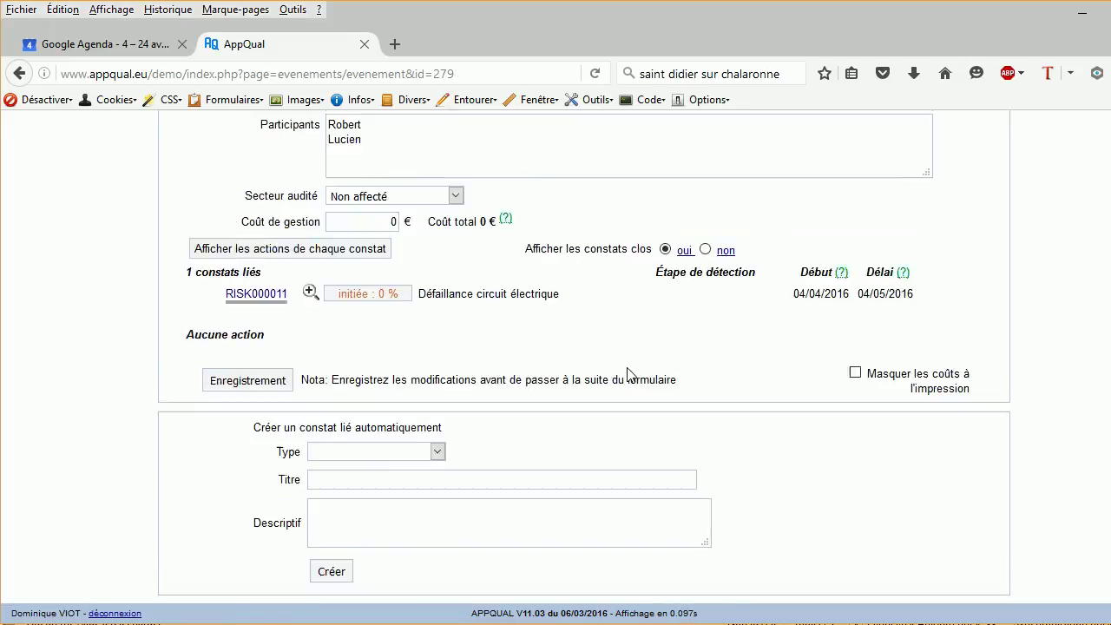
pyautogui.click(414, 401)
pyautogui.click(388, 443)
pyautogui.click(392, 427)
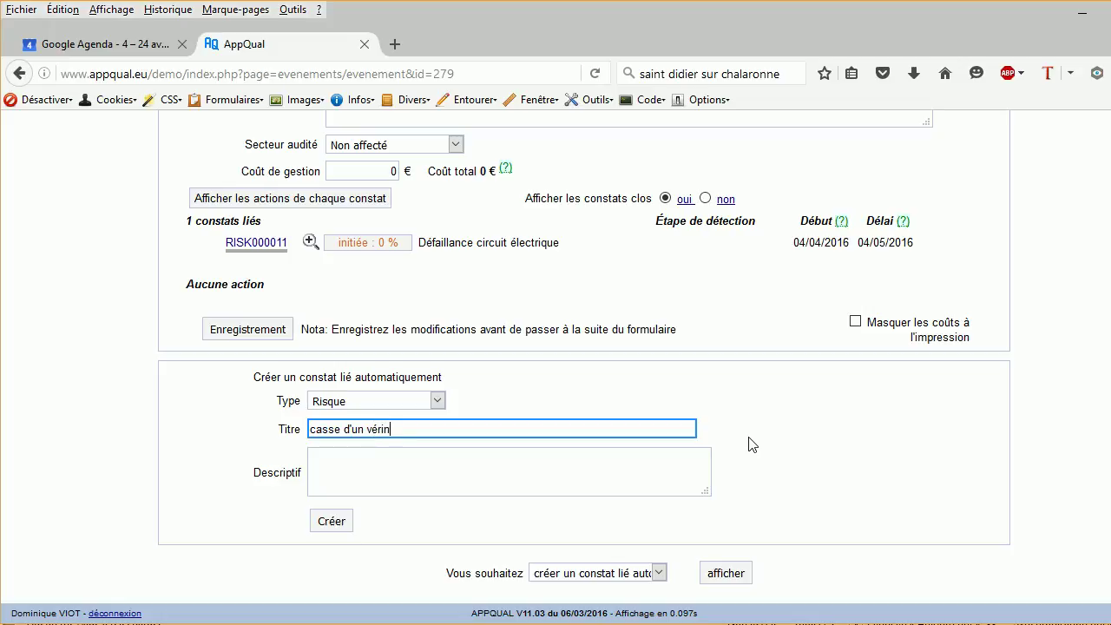
pyautogui.click(336, 524)
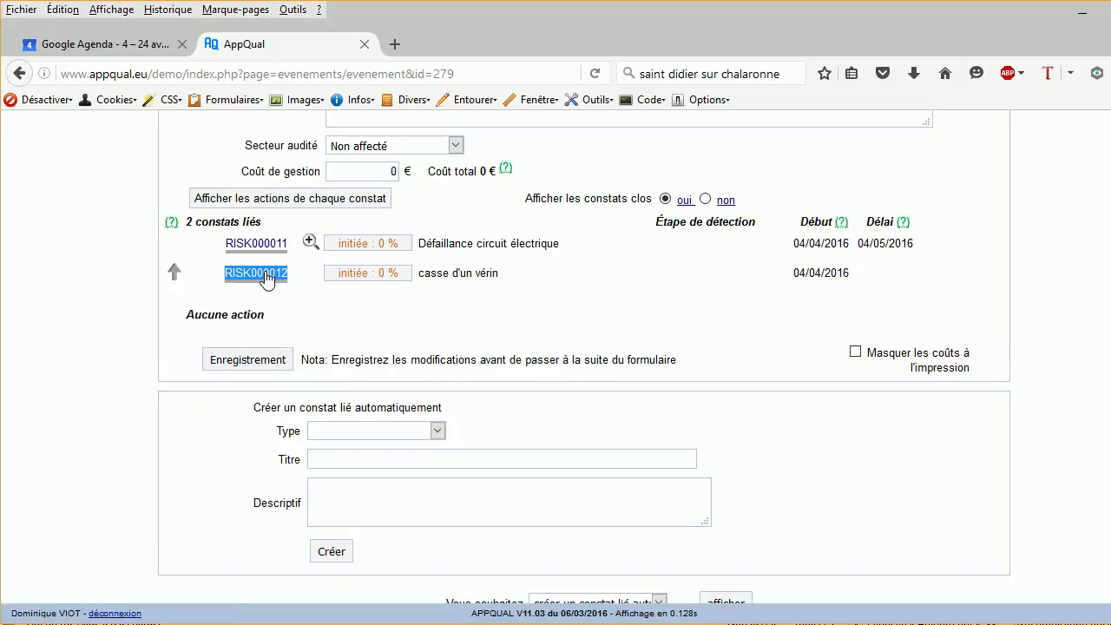
pyautogui.doubleClick(258, 275)
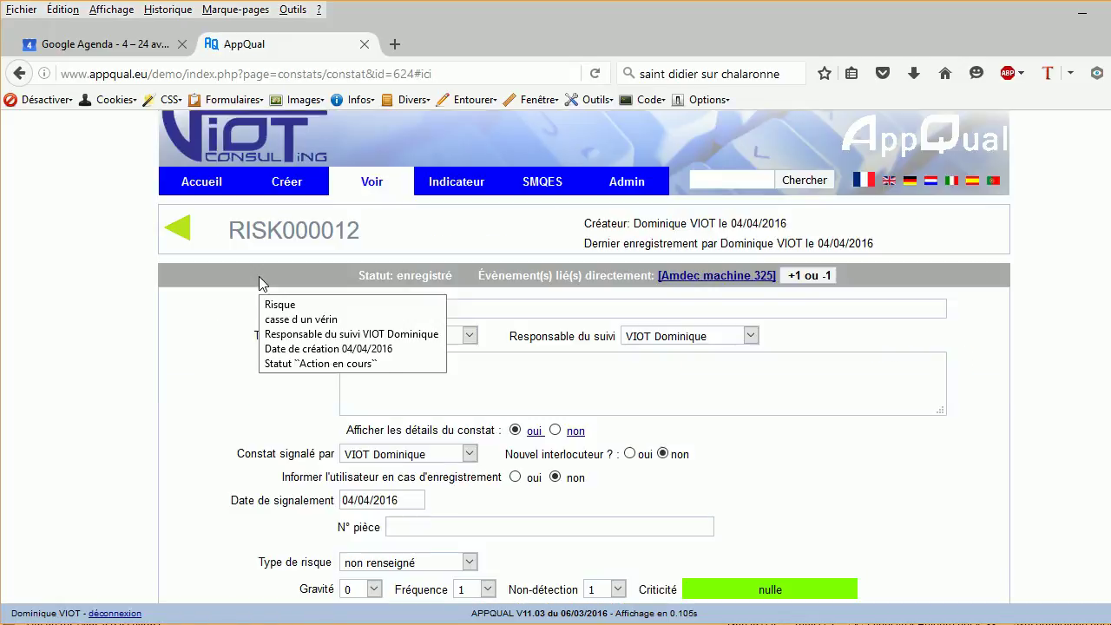
# - Rate the risk "casse d'un vérin" before actions with Gravité 5, Fréquence 2 and Non-détection 2
pyautogui.scroll(-6, 613, 347)
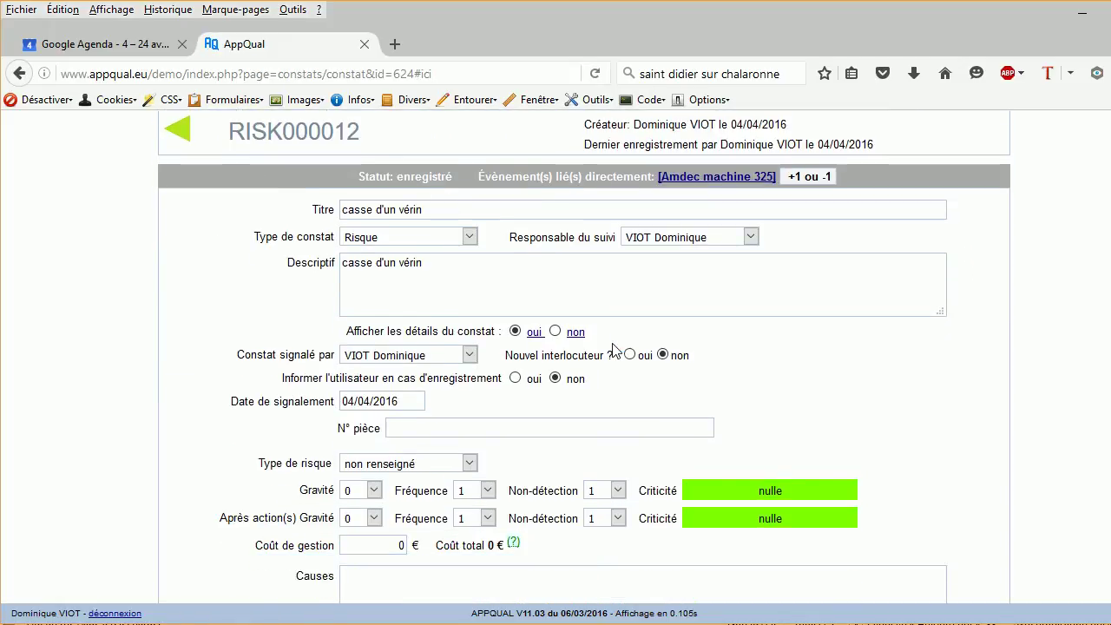
pyautogui.click(374, 294)
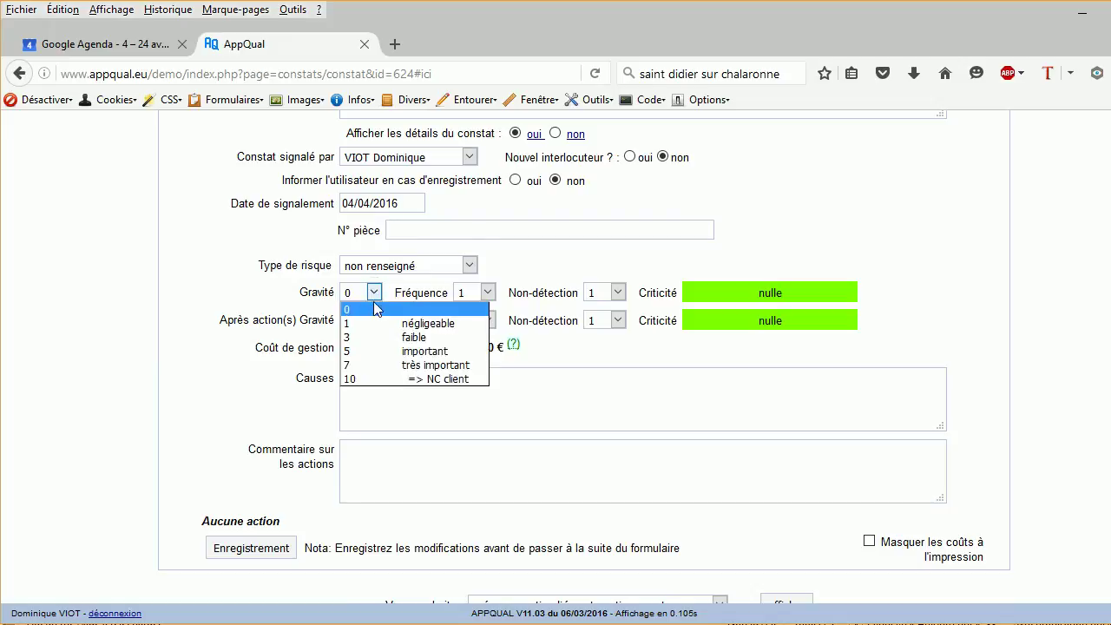
pyautogui.click(378, 348)
pyautogui.click(487, 294)
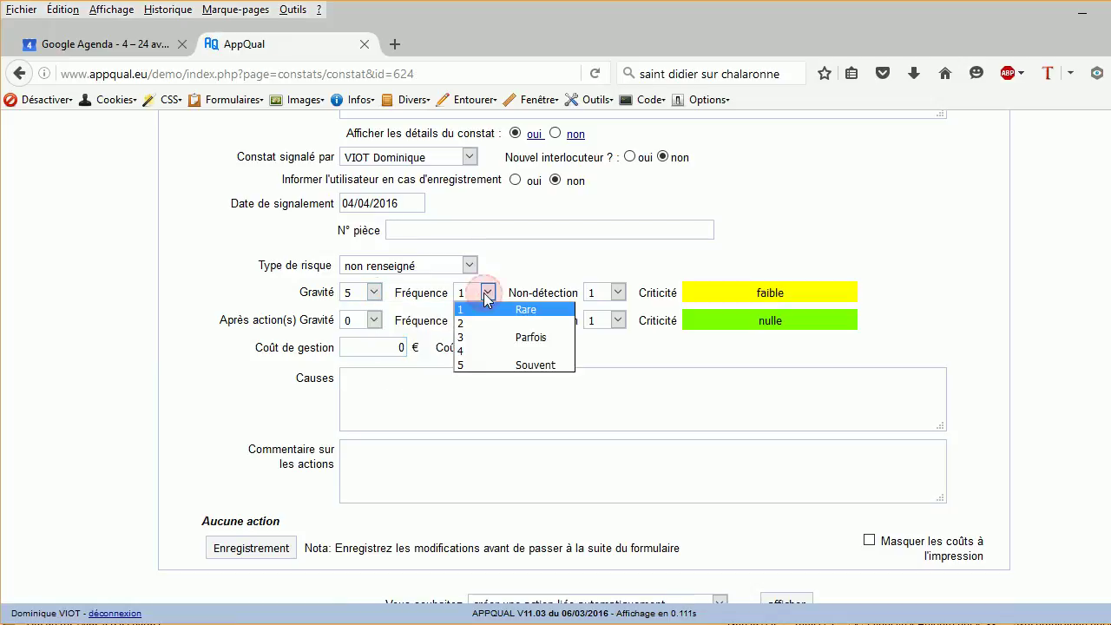
pyautogui.click(486, 322)
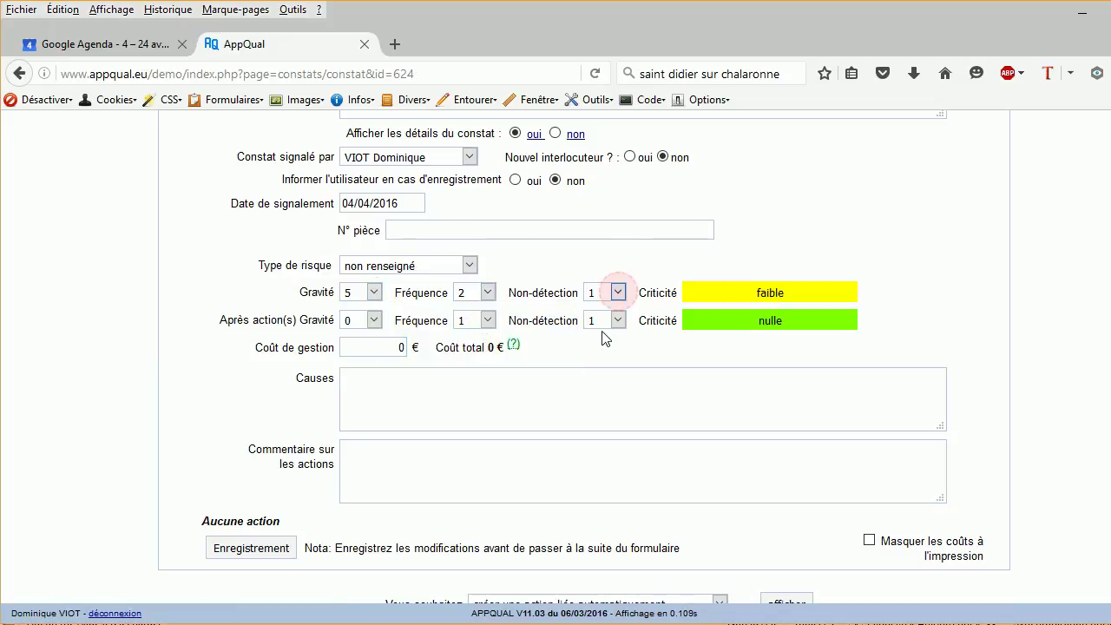
pyautogui.click(618, 293)
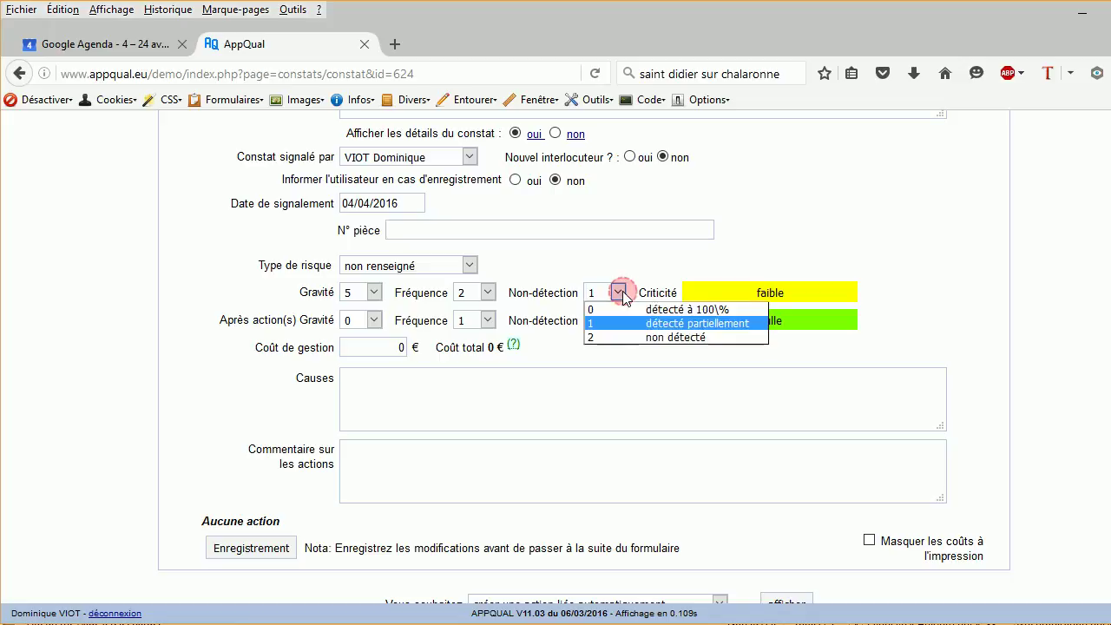
pyautogui.click(620, 338)
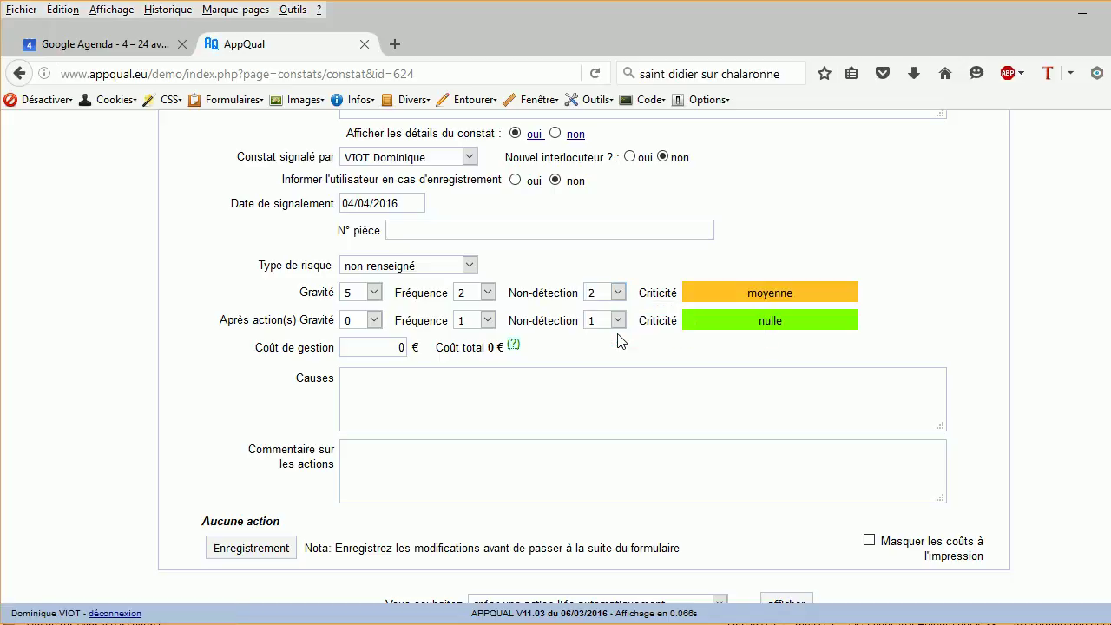
# - Start an automatically linked action for this risk constat with the type Action préventive
pyautogui.click(468, 377)
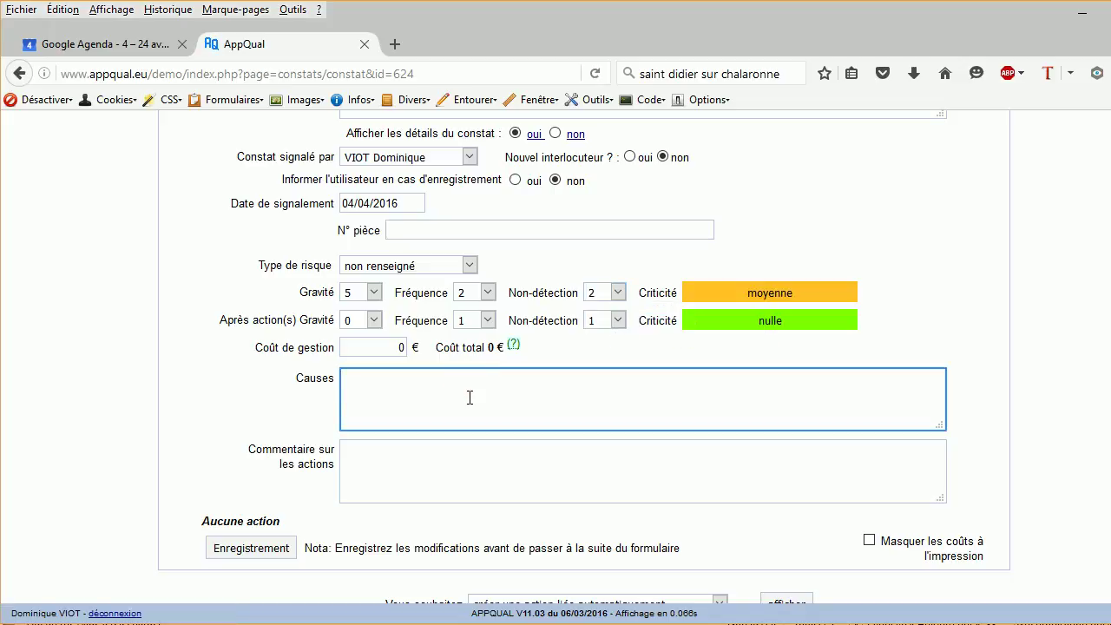
pyautogui.scroll(-1, 457, 520)
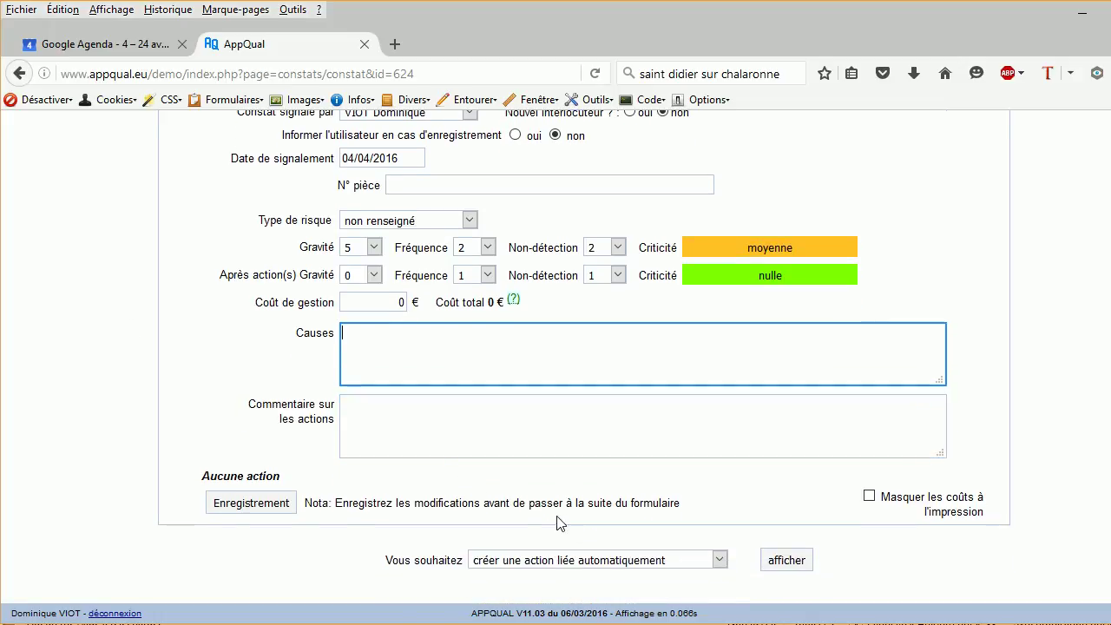
pyautogui.click(787, 560)
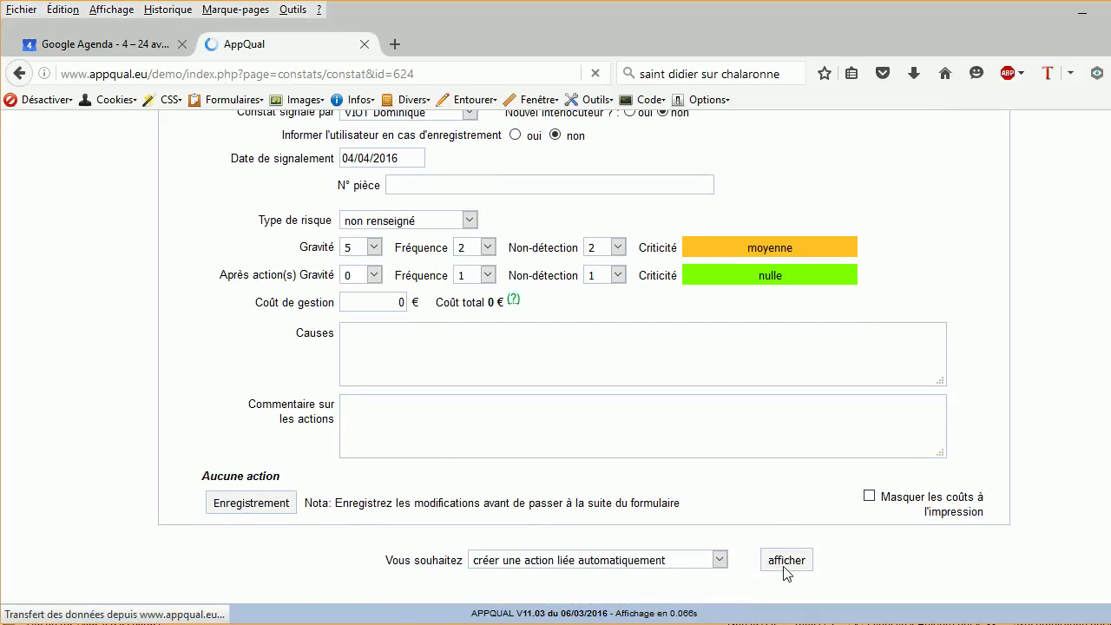
pyautogui.scroll(-6, 600, 365)
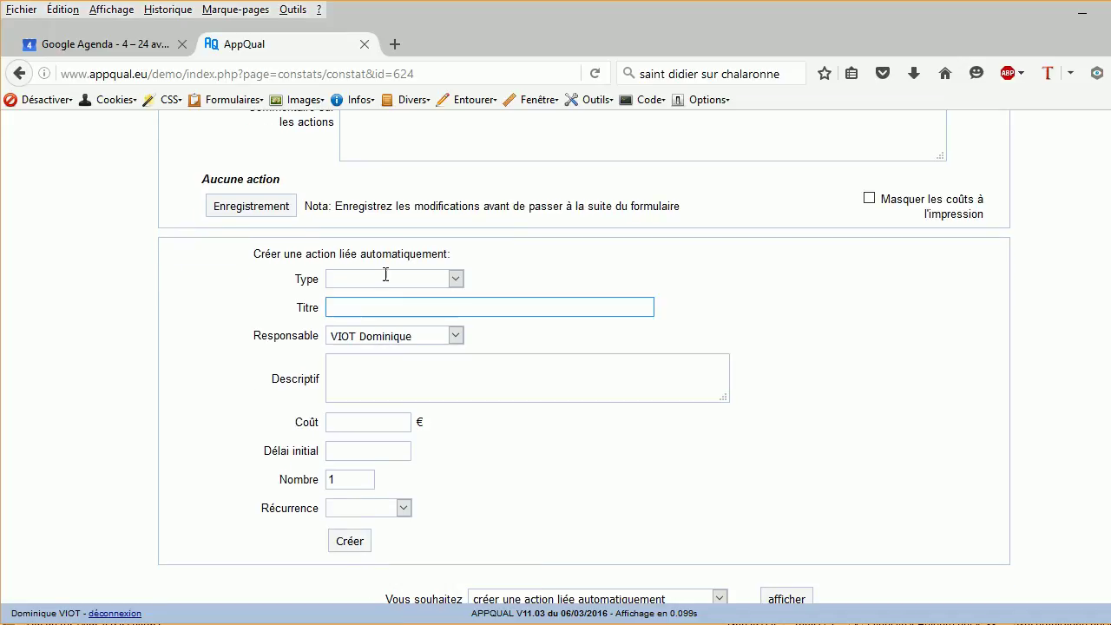
pyautogui.click(383, 279)
pyautogui.click(373, 320)
# - Title the action "Revoir le dimensionnement du vérin", set its Délai initial to +60 and create it
pyautogui.click(613, 306)
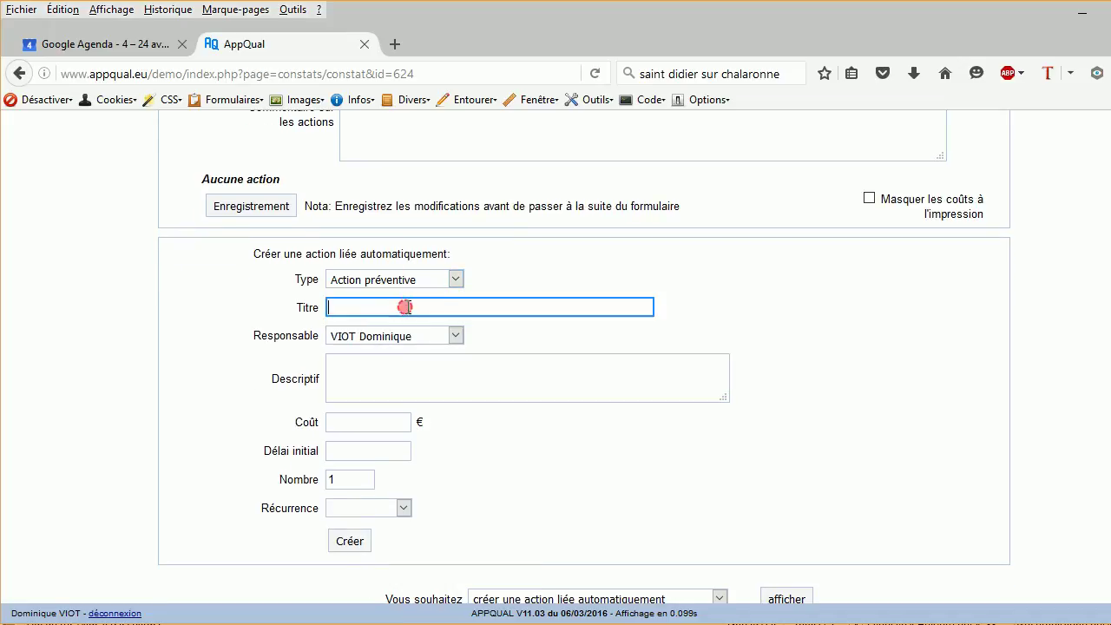
pyautogui.scroll(2, 995, 363)
pyautogui.scroll(-2, 995, 363)
pyautogui.scroll(2, 995, 363)
pyautogui.scroll(-2, 995, 363)
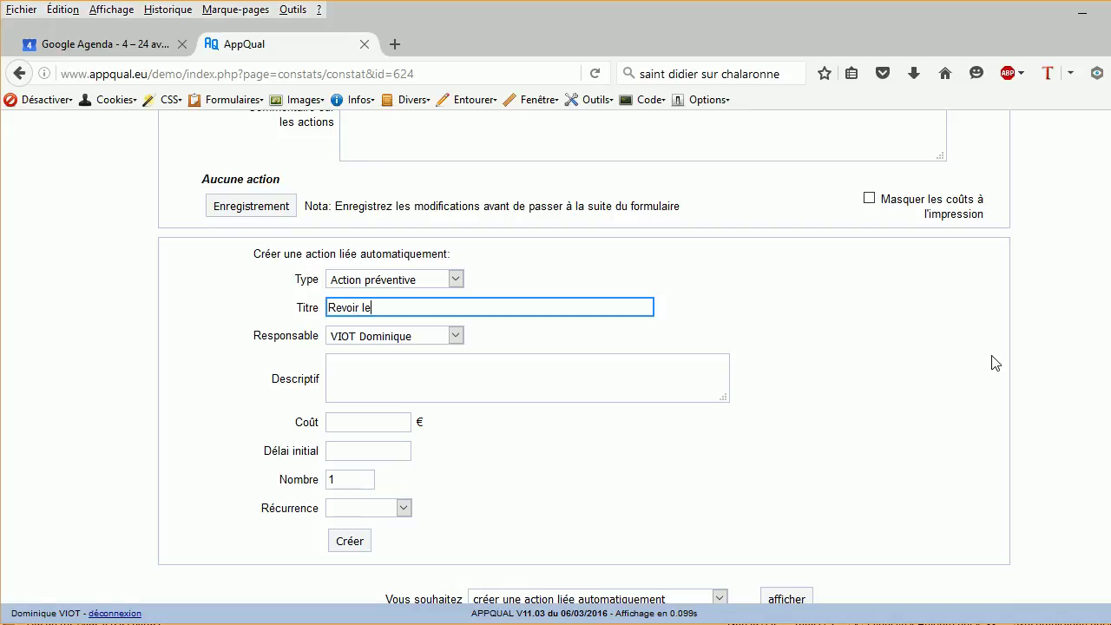
pyautogui.write('Revoir le dimensionnement du vérin')
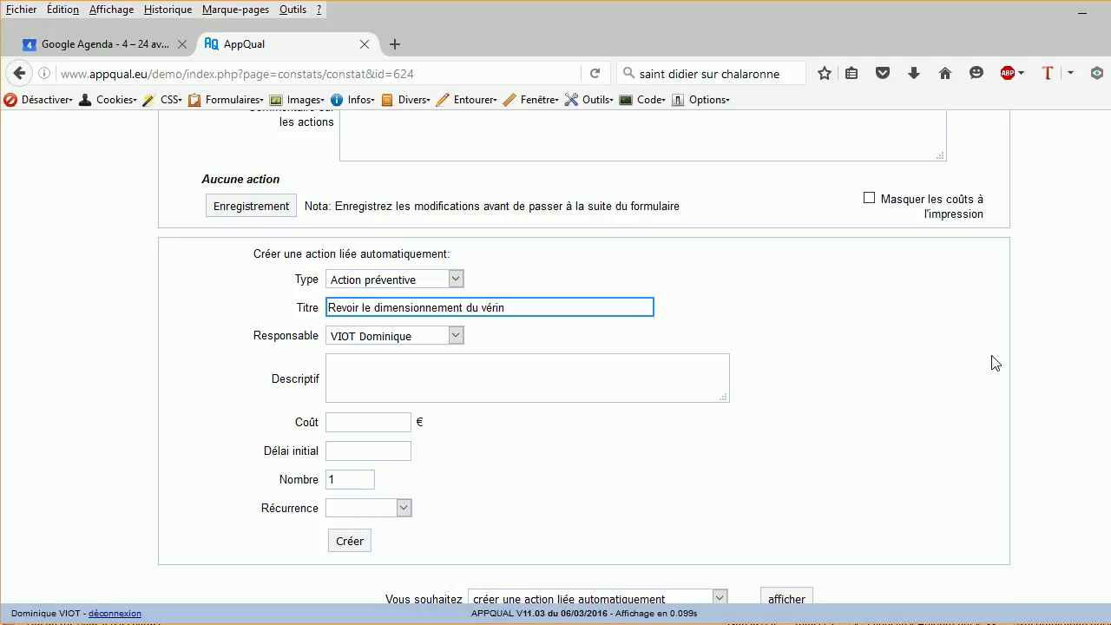
pyautogui.click(383, 451)
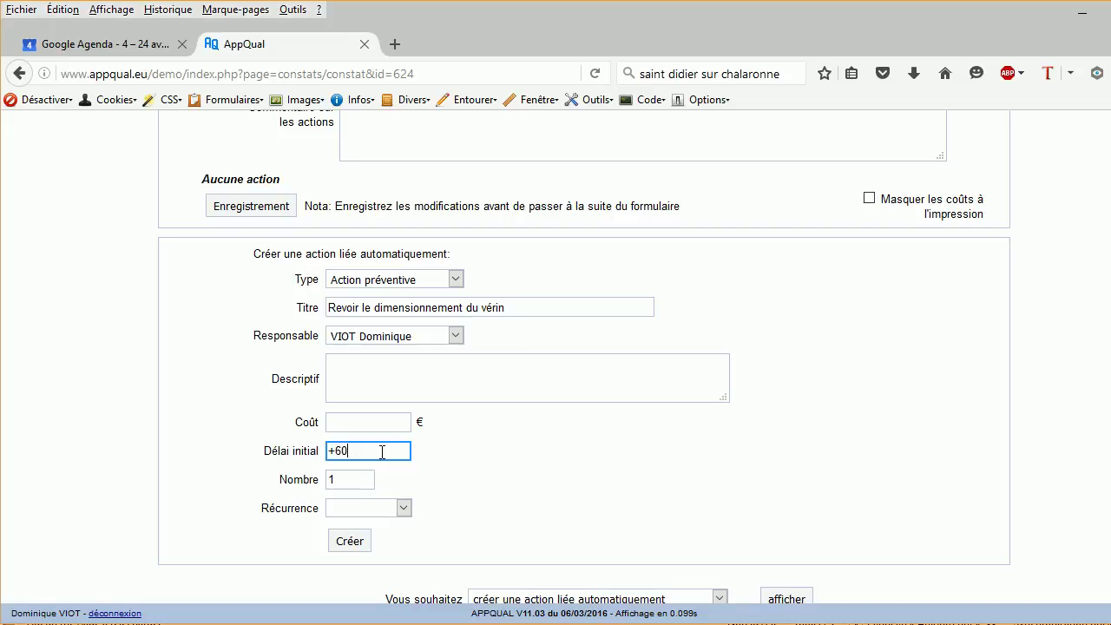
pyautogui.click(350, 542)
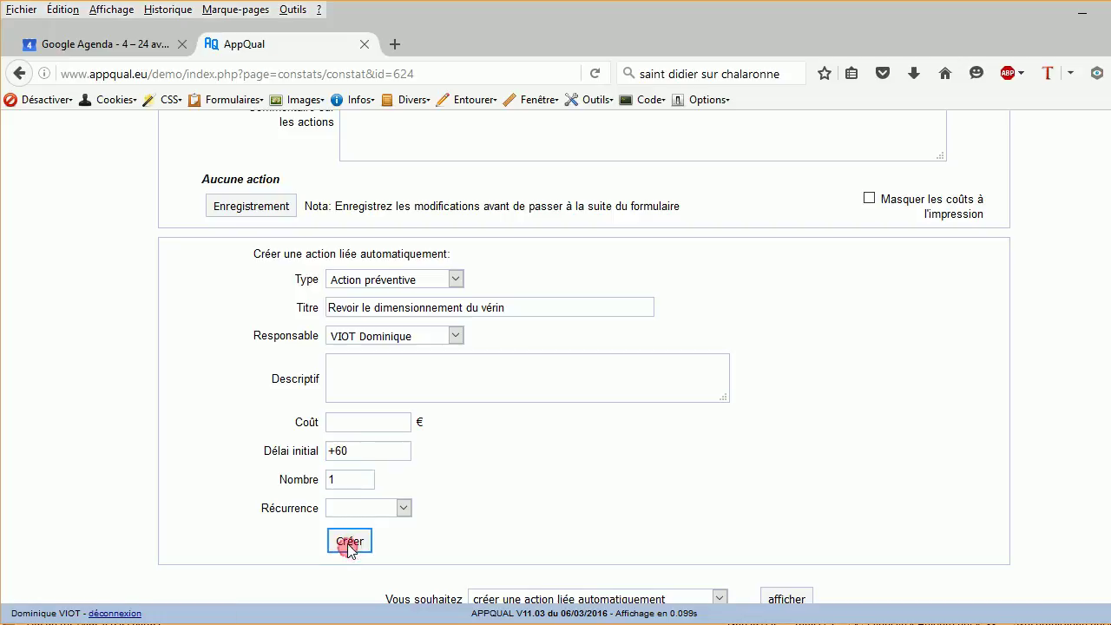
# - Rate the risk after actions with Gravité 5, Fréquence 1 and Non-détection 1
pyautogui.scroll(10, 736, 400)
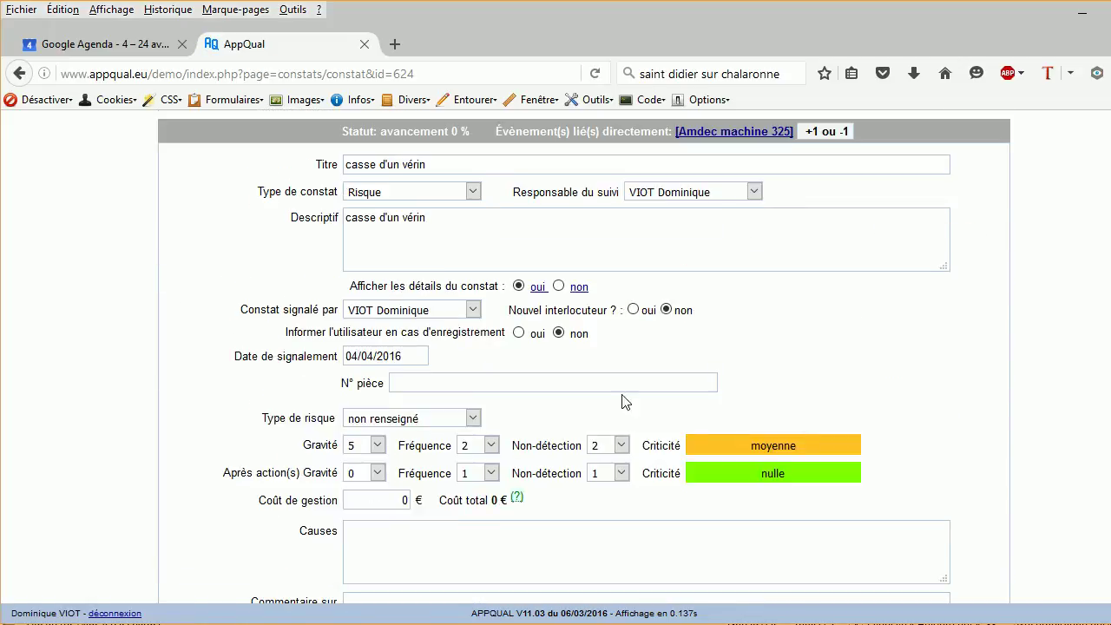
pyautogui.click(377, 473)
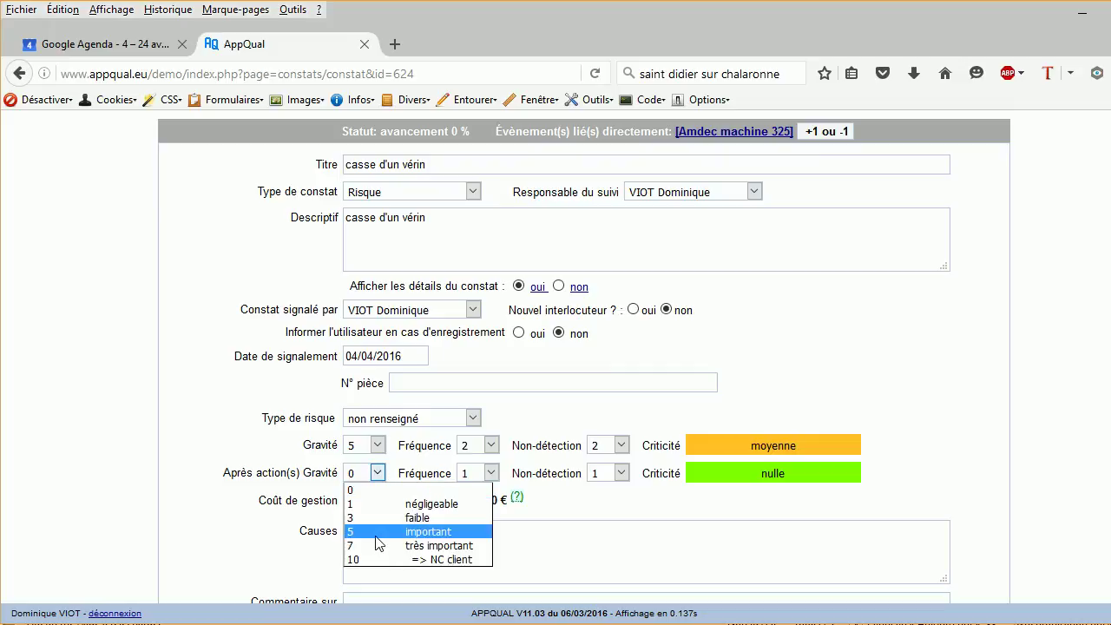
pyautogui.click(385, 530)
pyautogui.click(491, 473)
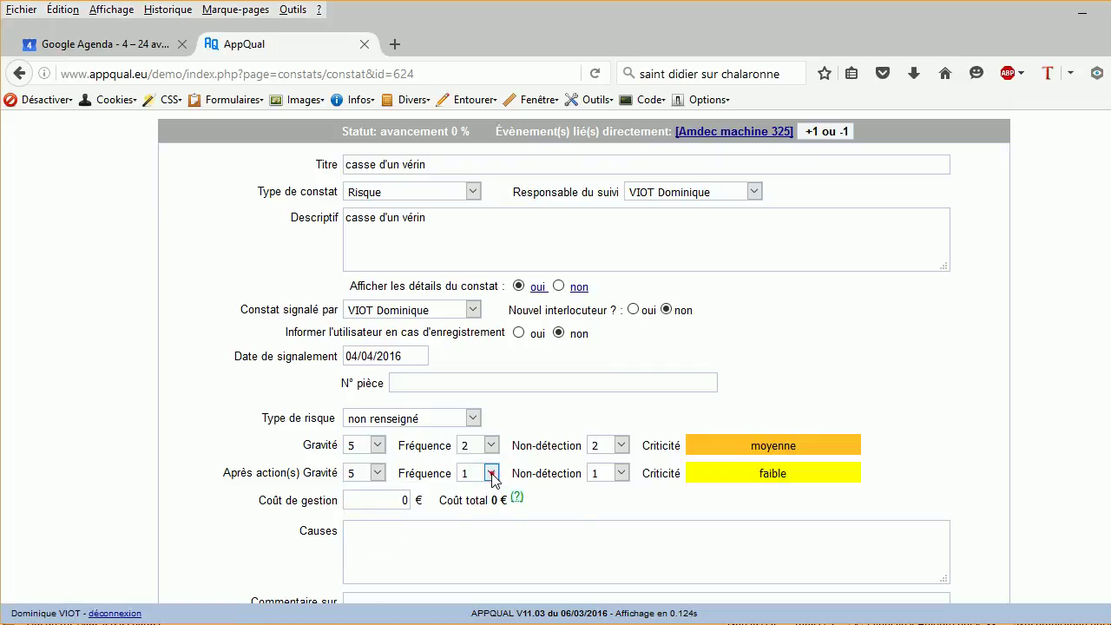
pyautogui.click(486, 491)
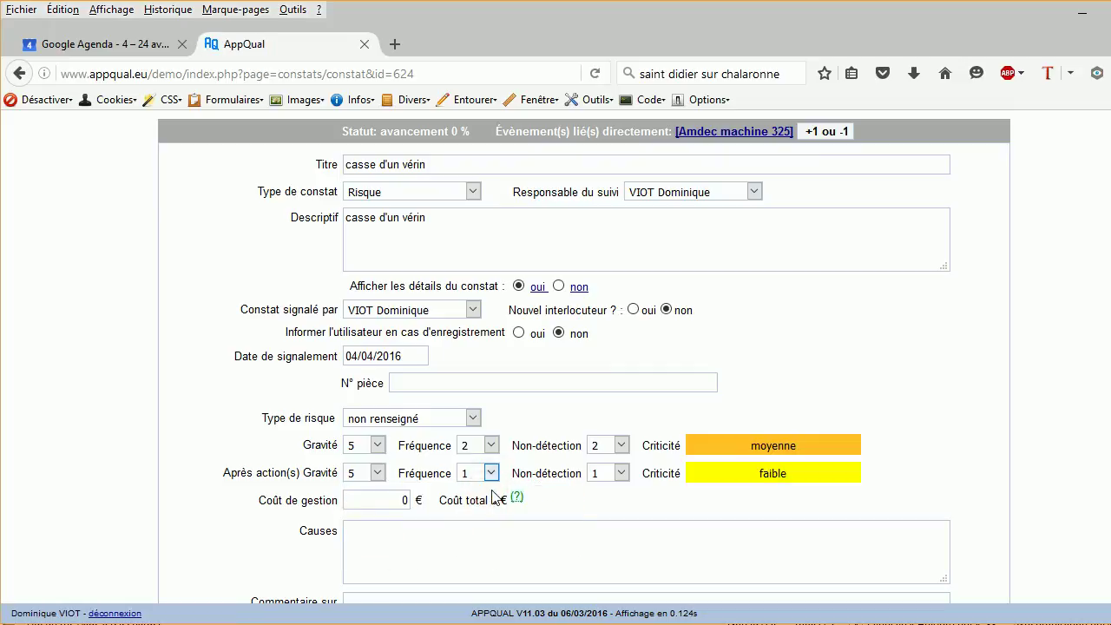
pyautogui.click(621, 473)
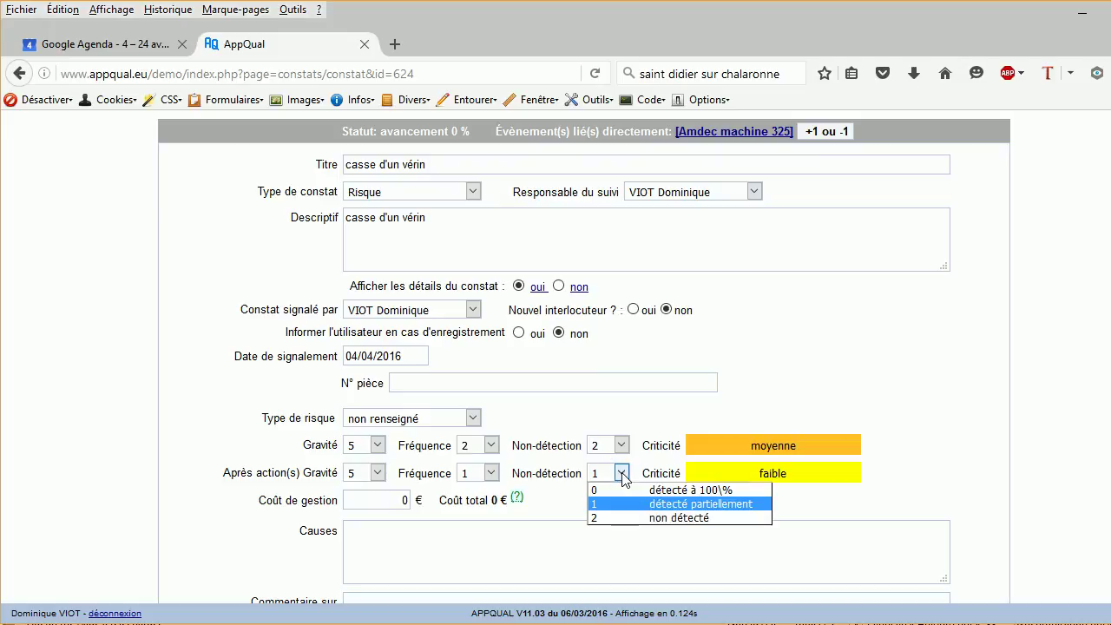
pyautogui.click(619, 504)
# - Save the risk constat and return to its linked event "Amdec machine 325"
pyautogui.scroll(-4, 909, 495)
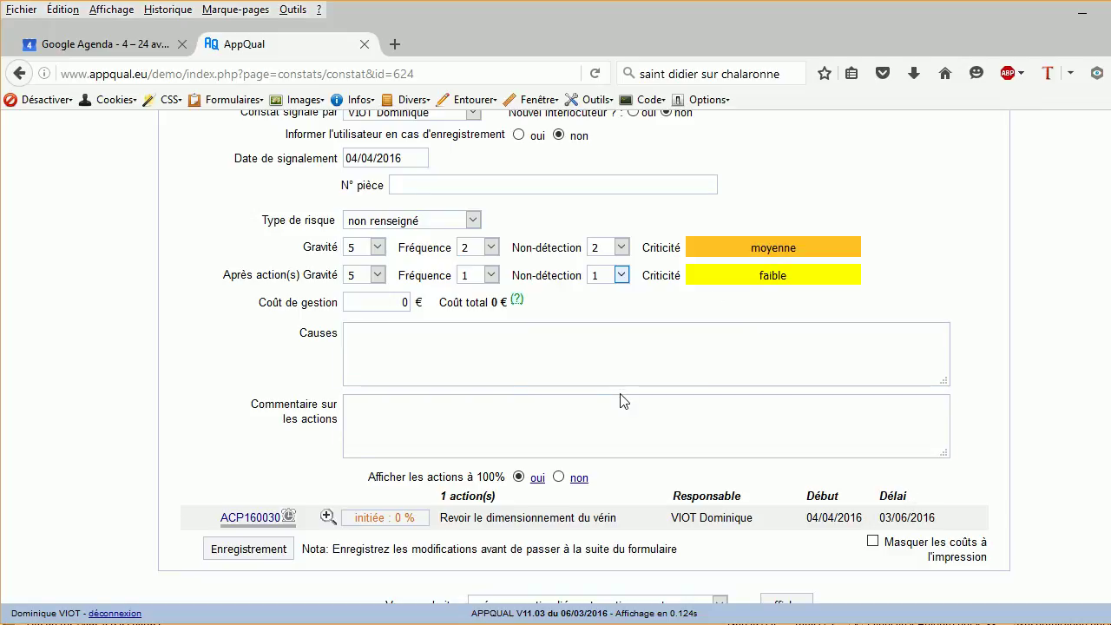
pyautogui.click(805, 347)
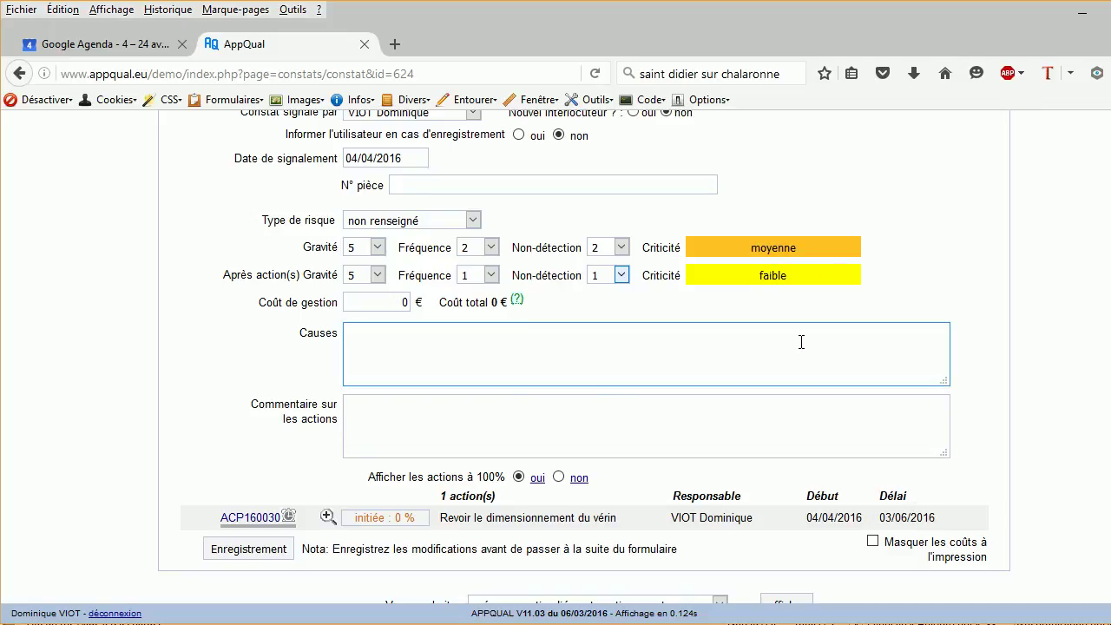
pyautogui.scroll(-1, 801, 342)
pyautogui.click(246, 503)
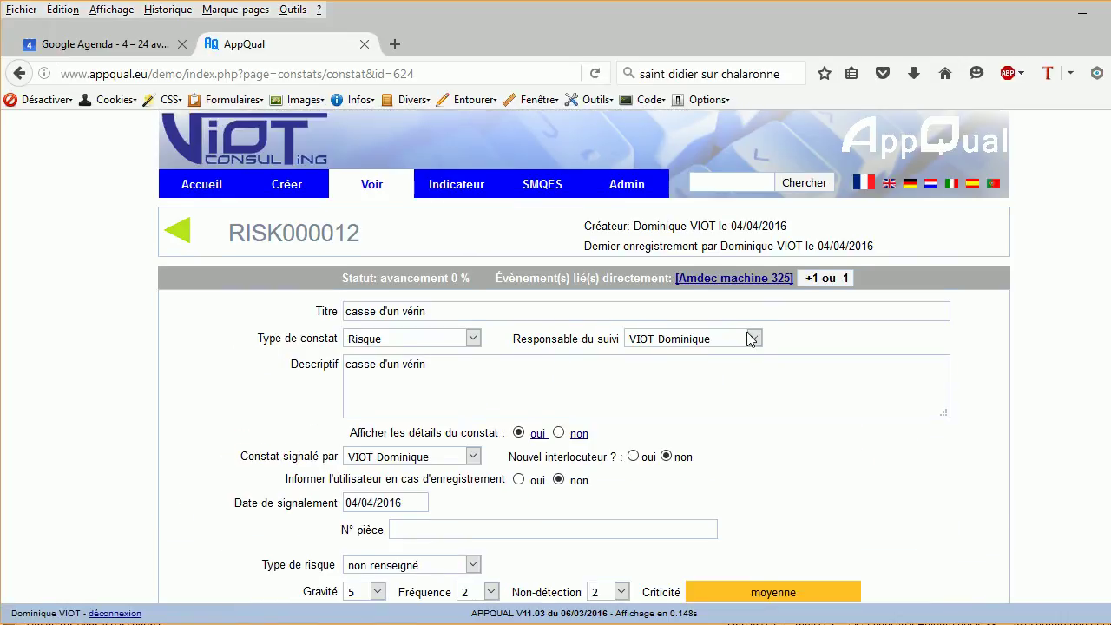
pyautogui.click(740, 283)
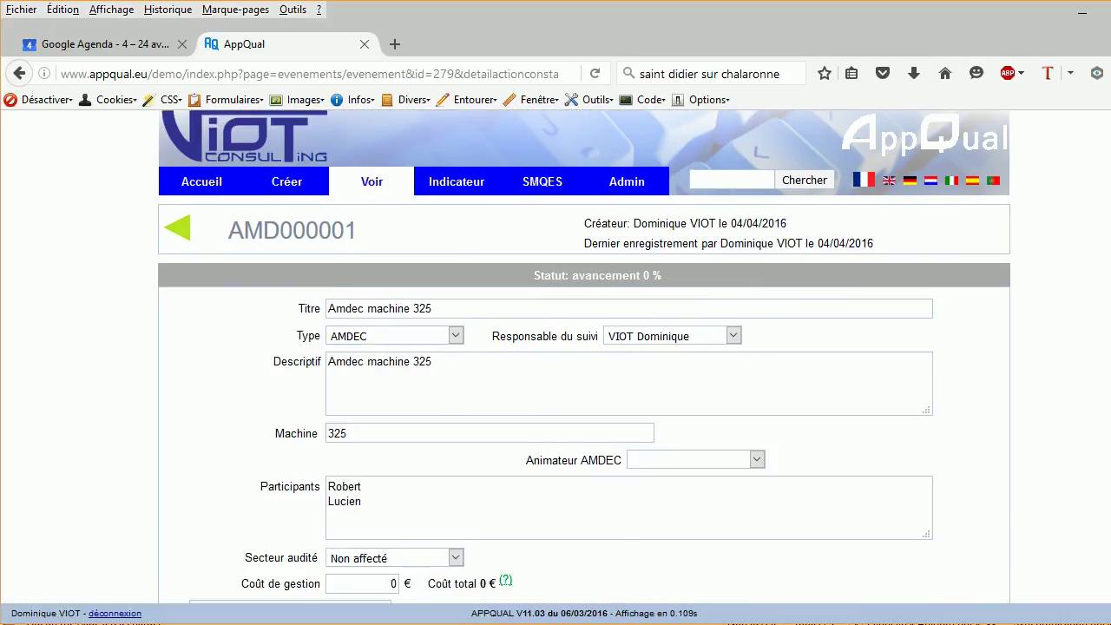
# - Expand the linked constat "Défaillance circuit électrique" and its preventive action to view their details, and collapse the constat again
pyautogui.scroll(-3, 1056, 382)
pyautogui.scroll(-1, 1056, 382)
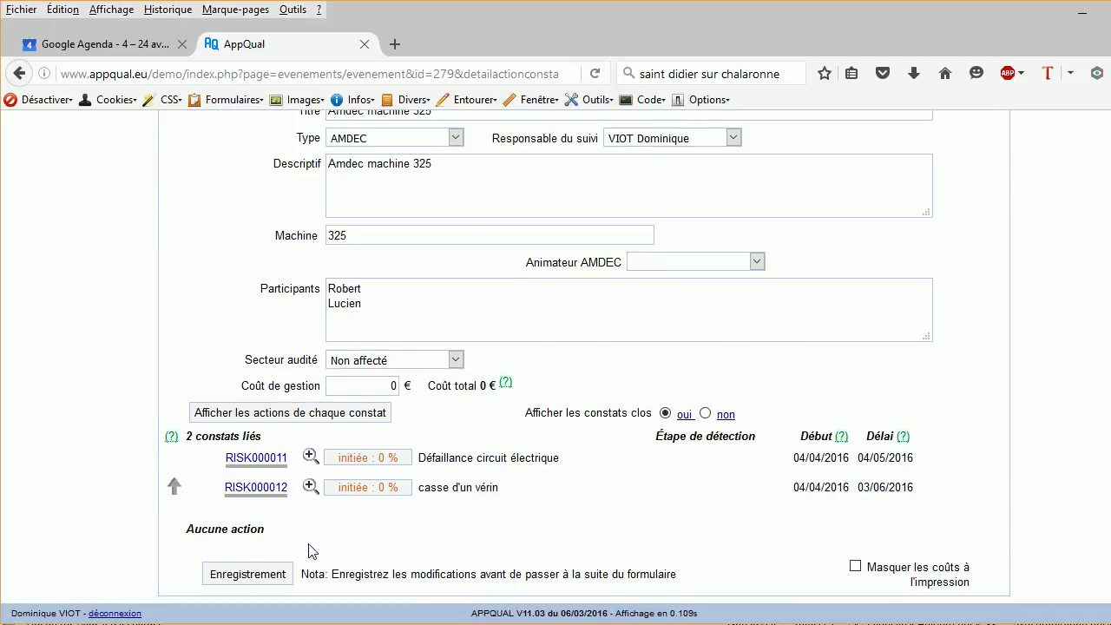
pyautogui.click(311, 459)
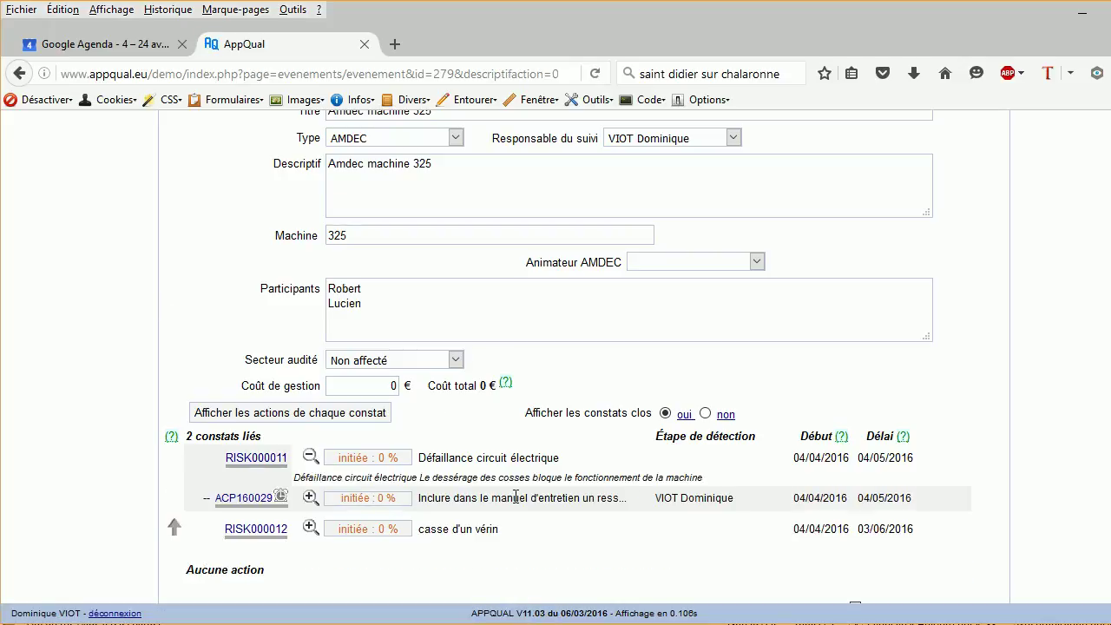
pyautogui.click(310, 497)
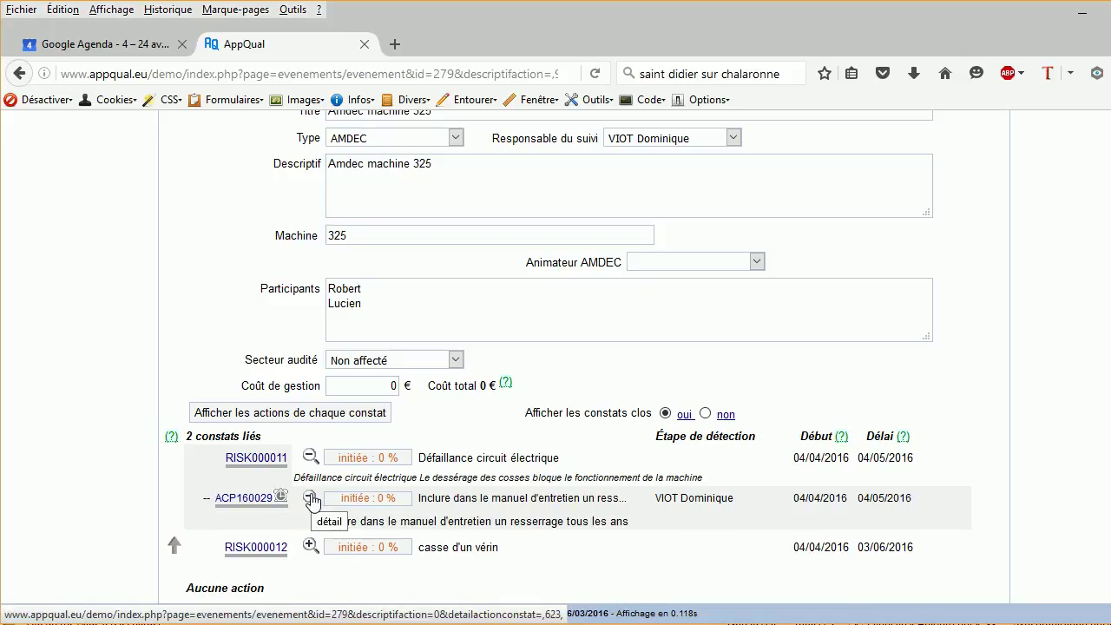
pyautogui.click(310, 457)
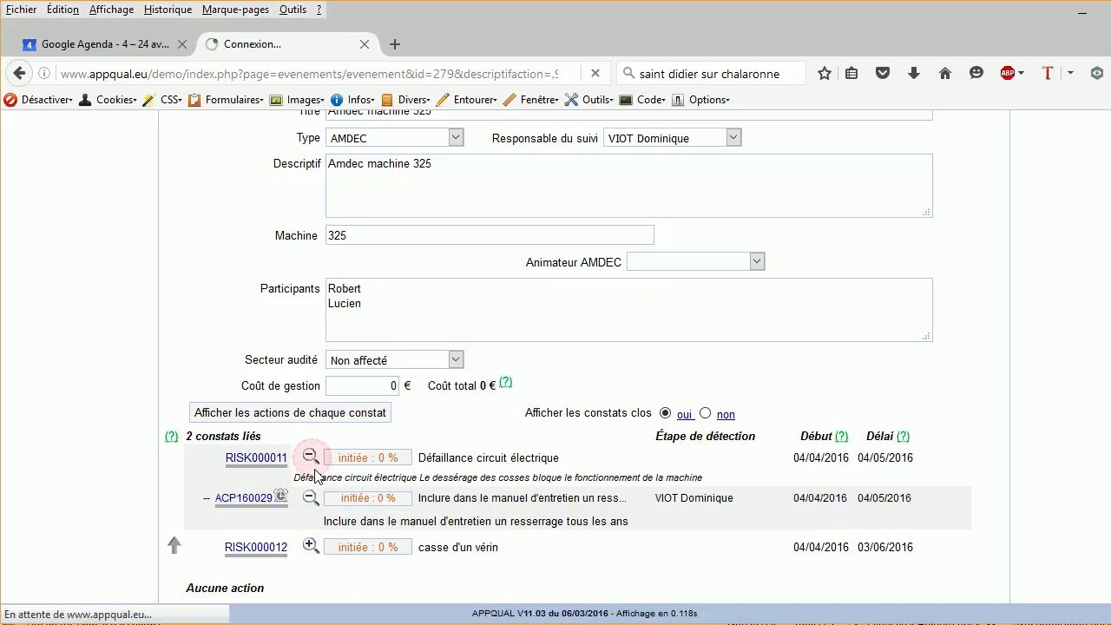
pyautogui.scroll(1, 530, 440)
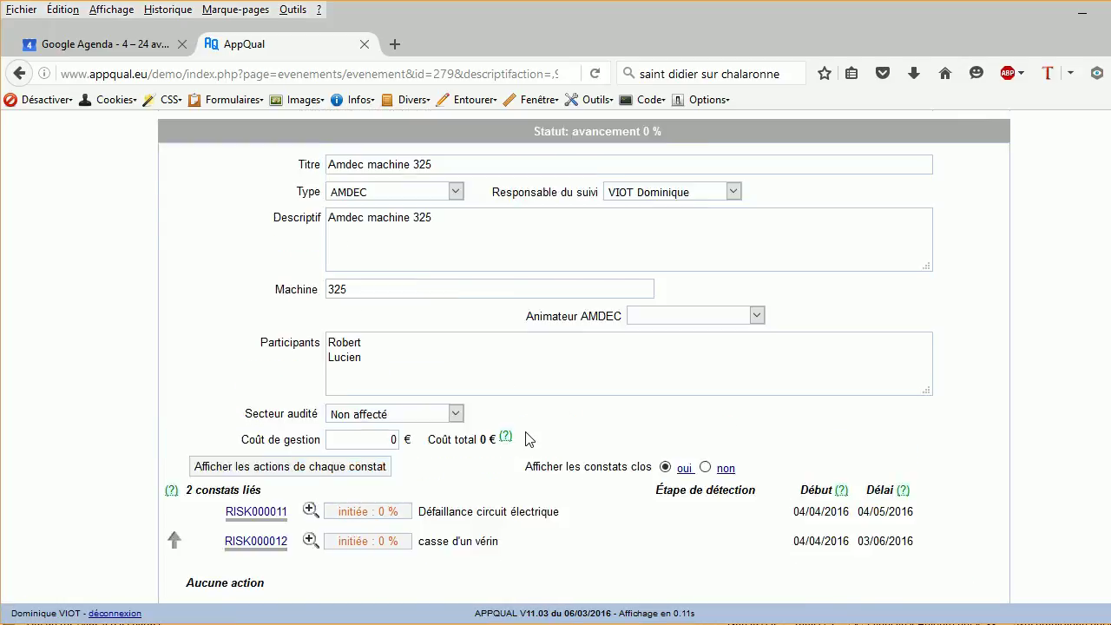
# - Review the AMDEC event's descriptive fields and its list of linked risk constats
pyautogui.scroll(3, 530, 439)
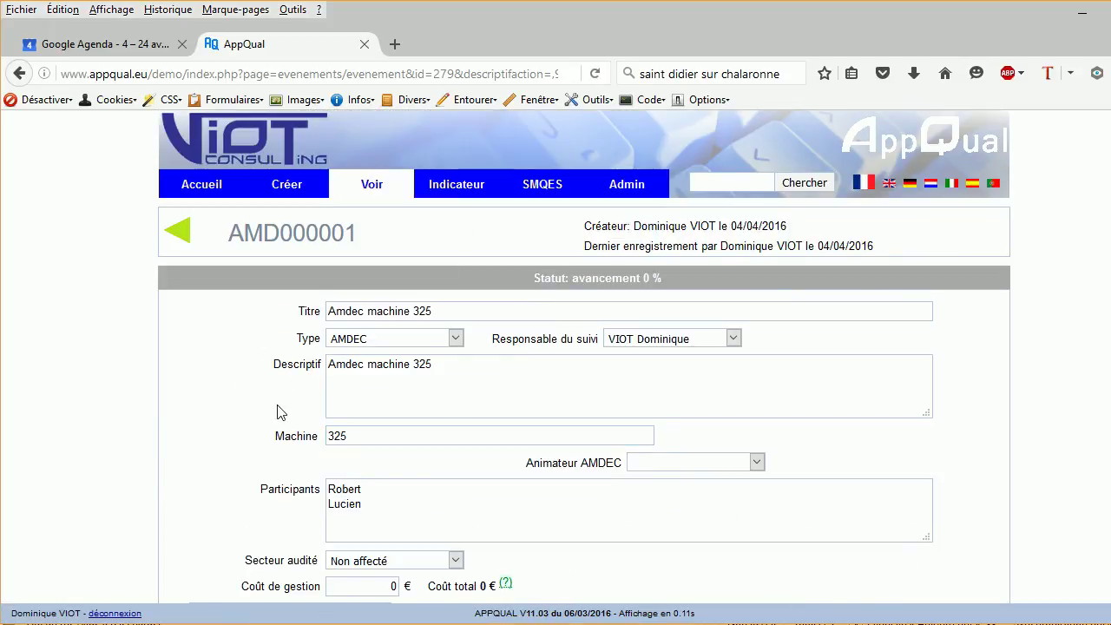
pyautogui.scroll(-4, 377, 465)
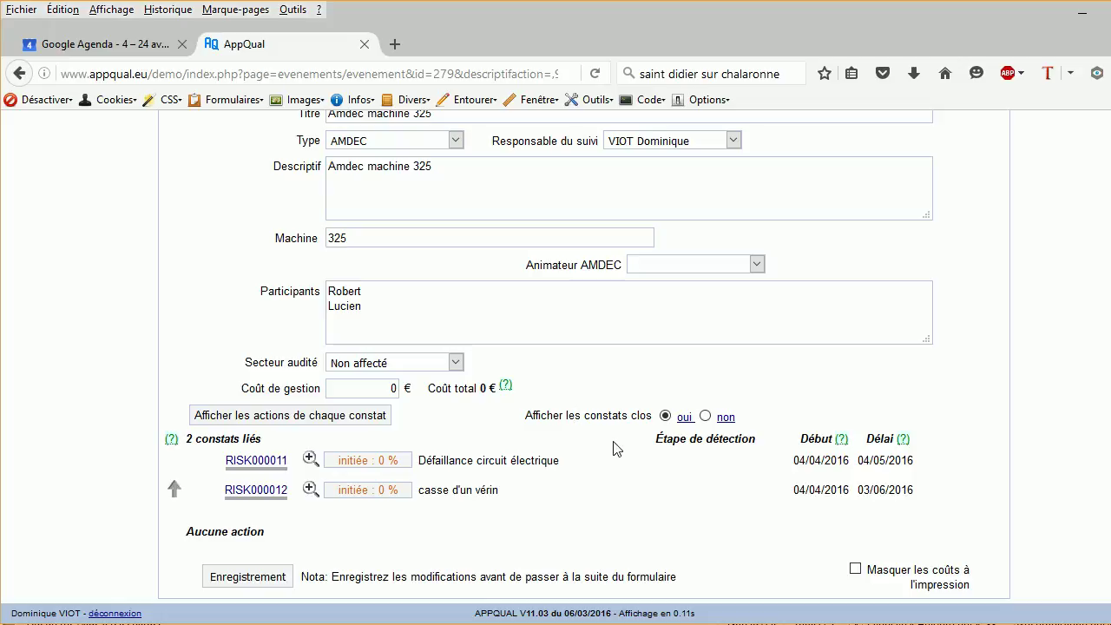
pyautogui.click(623, 306)
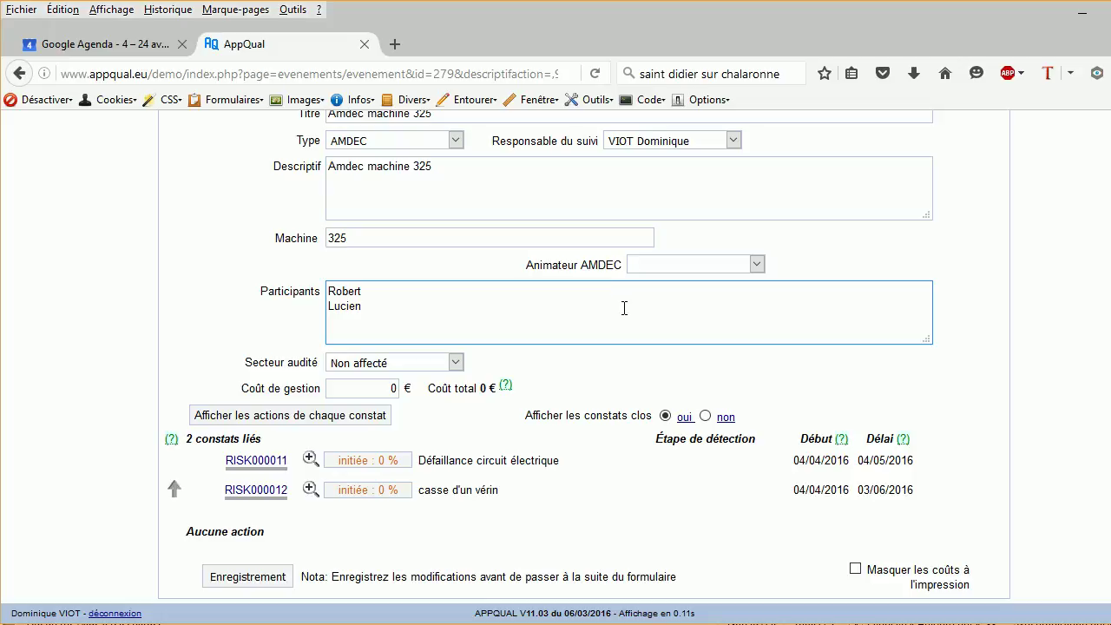
pyautogui.scroll(3, 641, 304)
pyautogui.click(508, 365)
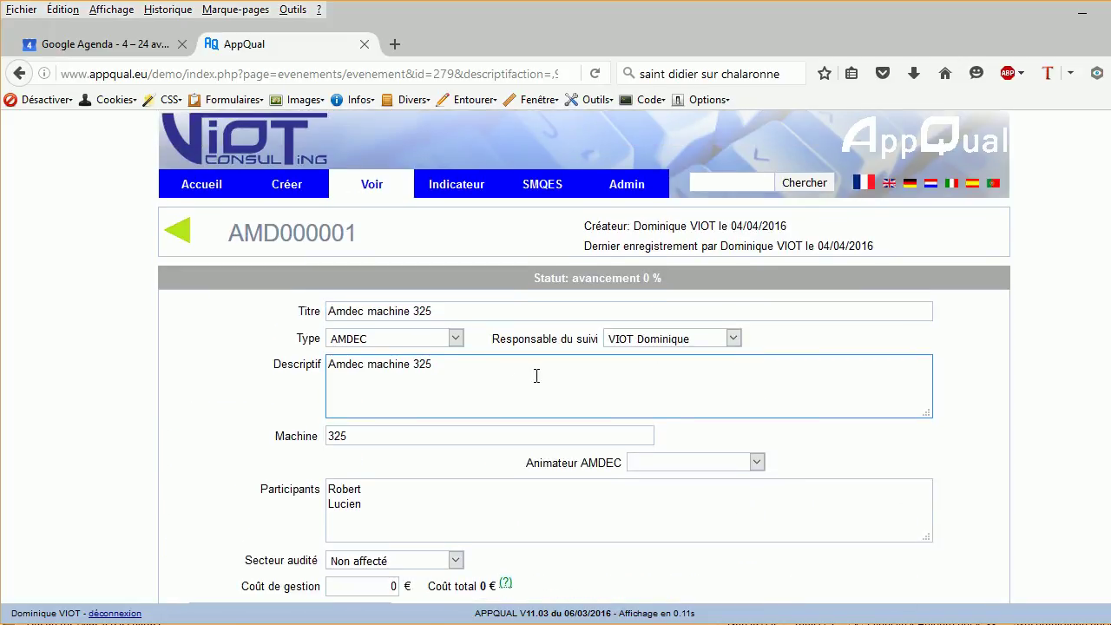
pyautogui.moveTo(372, 207)
pyautogui.scroll(-2, 581, 368)
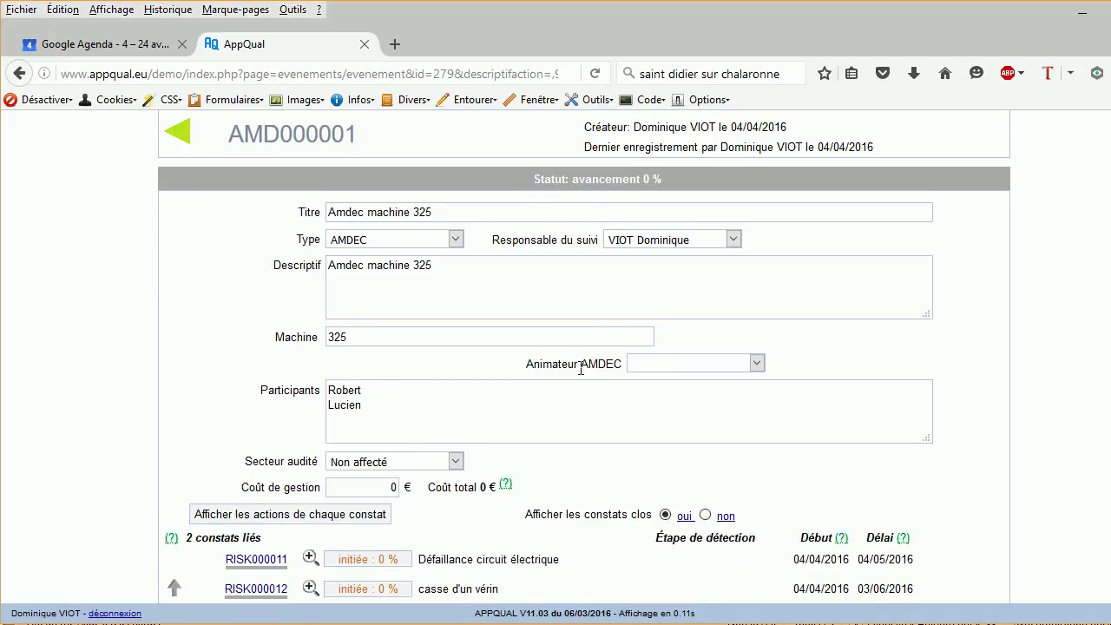
pyautogui.scroll(-2, 581, 368)
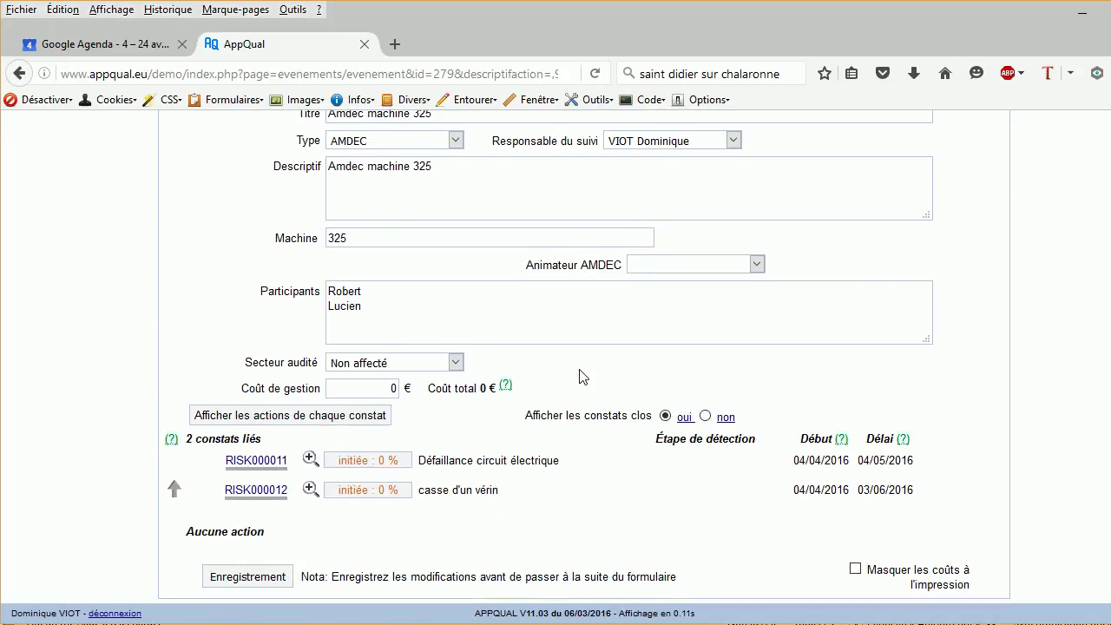